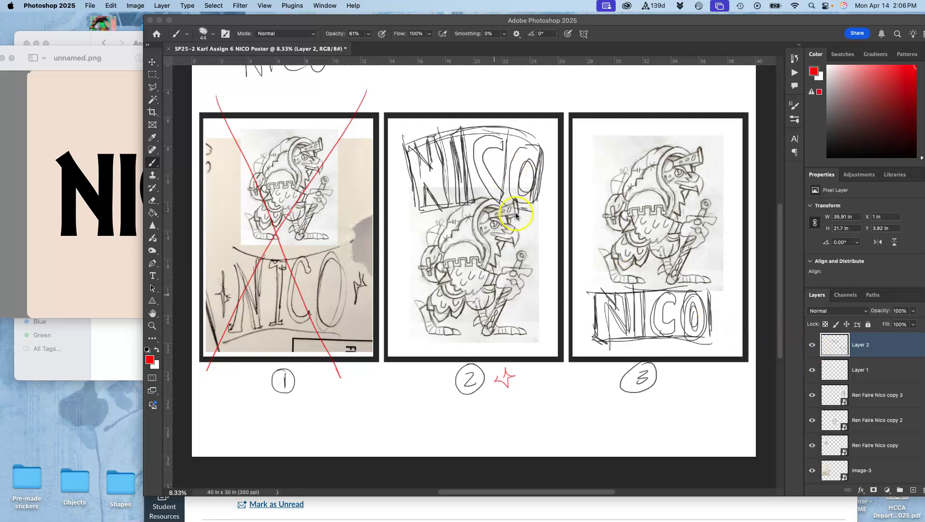
- Capture a screenshot of the third NICO poster sketch, including its frame and the number below it
{"action": "left_click", "coordinate": [153, 80]}
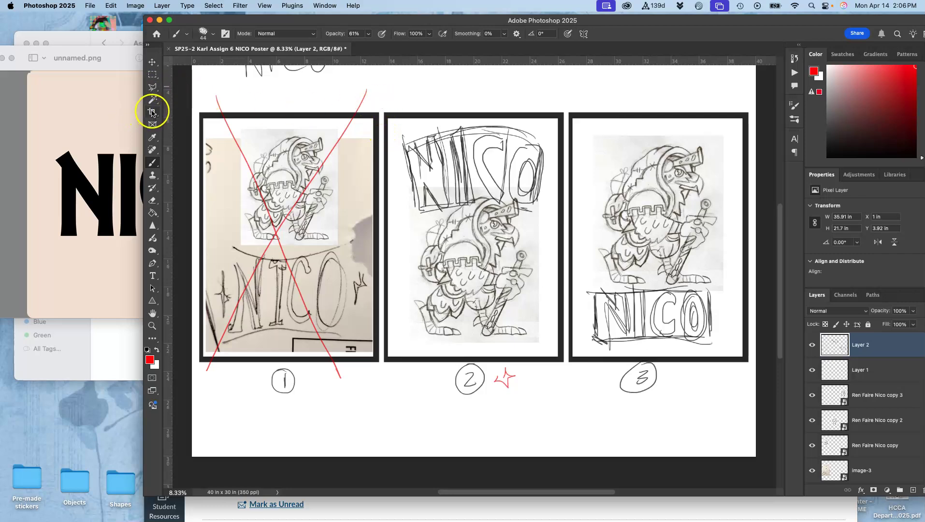
{"action": "left_click", "coordinate": [153, 113]}
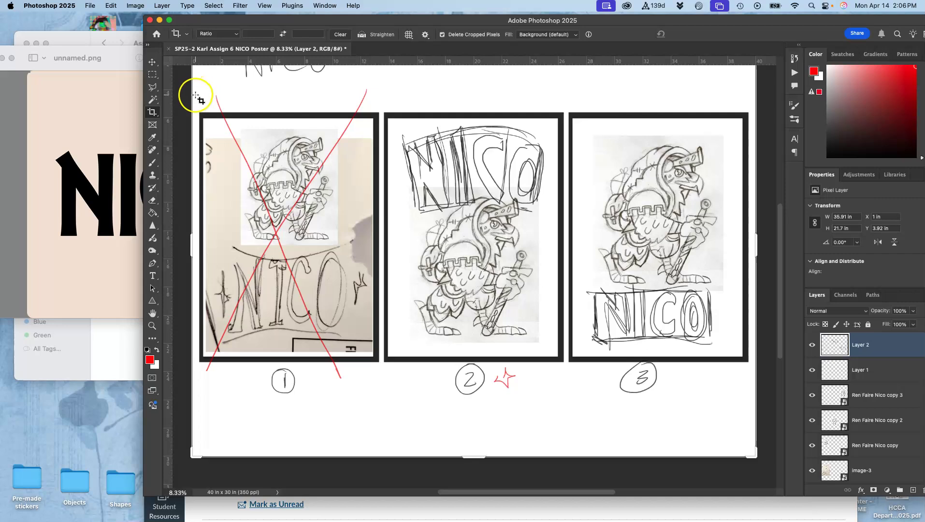
{"action": "left_click", "coordinate": [153, 88]}
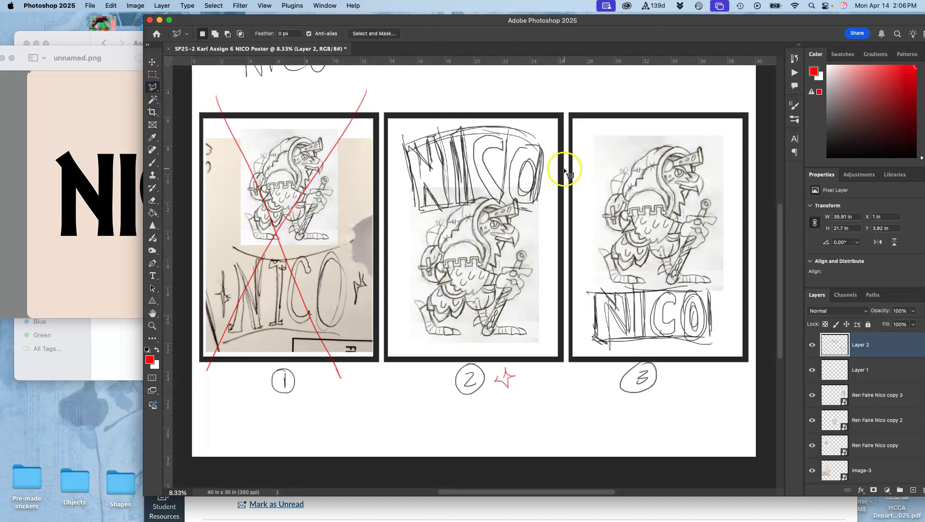
{"action": "key", "text": "super+shift+3"}
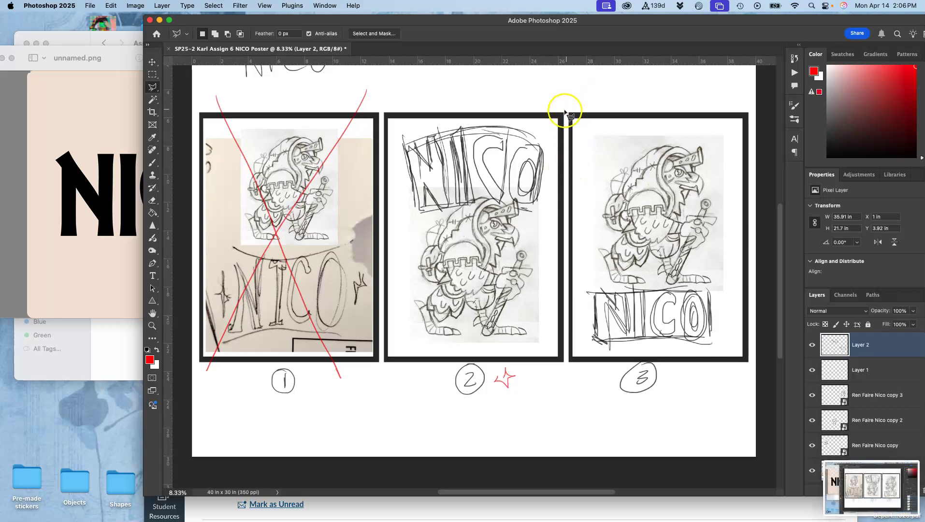
{"action": "key", "text": "super+shift+4"}
{"action": "left_click_drag", "start_coordinate": [565, 103], "coordinate": [752, 396]}
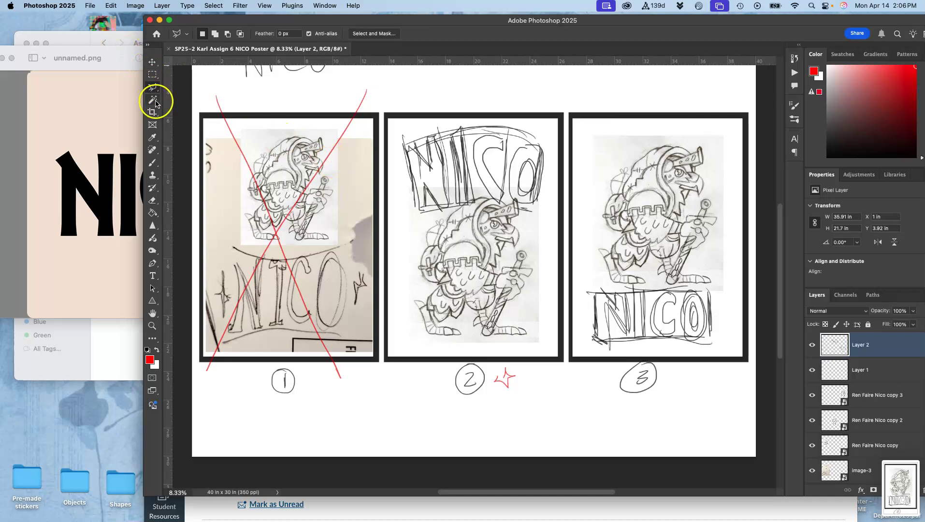
- Crop the empty strip off the lower edge of the canvas, leaving it about 26.9 in high
{"action": "left_click", "coordinate": [153, 112]}
{"action": "mouse_move", "coordinate": [192, 450]}
{"action": "left_mouse_down"}
{"action": "mouse_move", "coordinate": [274, 397]}
{"action": "mouse_move", "coordinate": [285, 407]}
{"action": "mouse_move", "coordinate": [287, 427]}
{"action": "mouse_move", "coordinate": [250, 444]}
{"action": "mouse_move", "coordinate": [182, 455]}
{"action": "mouse_move", "coordinate": [194, 432]}
{"action": "left_mouse_up"}
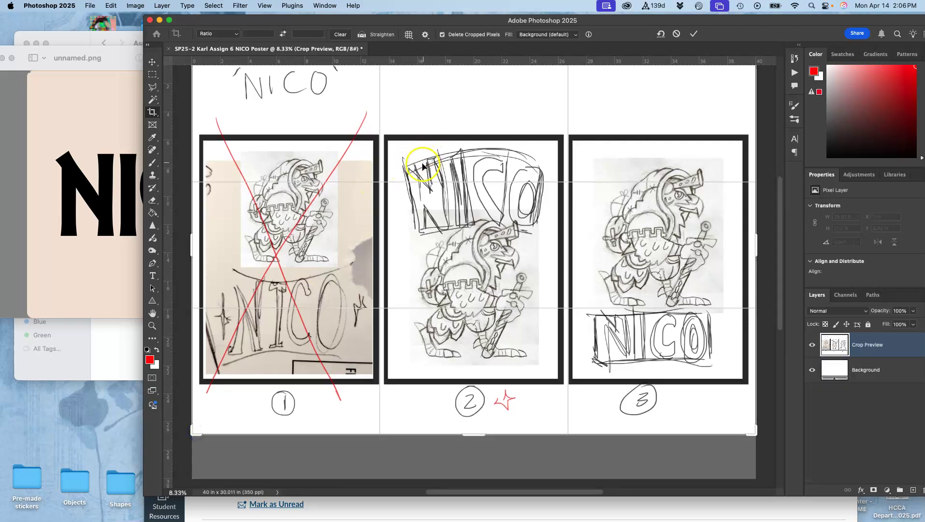
{"action": "key", "text": "super"}
{"action": "left_click", "coordinate": [147, 160]}
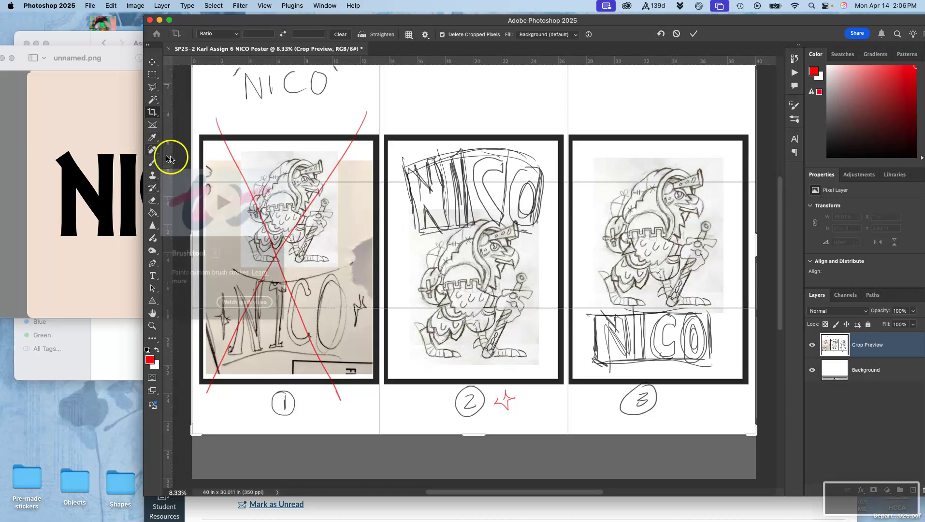
{"action": "left_click_drag", "start_coordinate": [562, 119], "coordinate": [541, 124]}
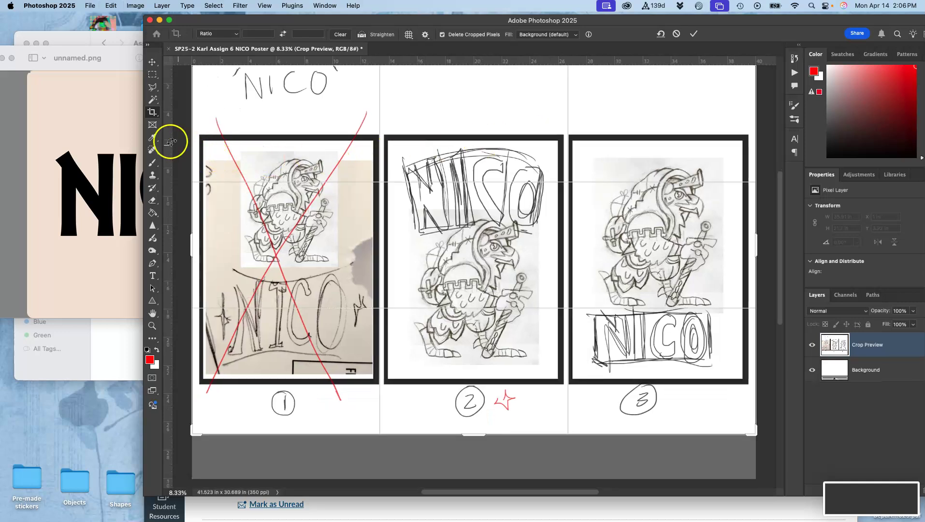
- Cross out the third poster sketch with a red brush X and capture a screenshot of all three numbered sketches
{"action": "left_click", "coordinate": [153, 163]}
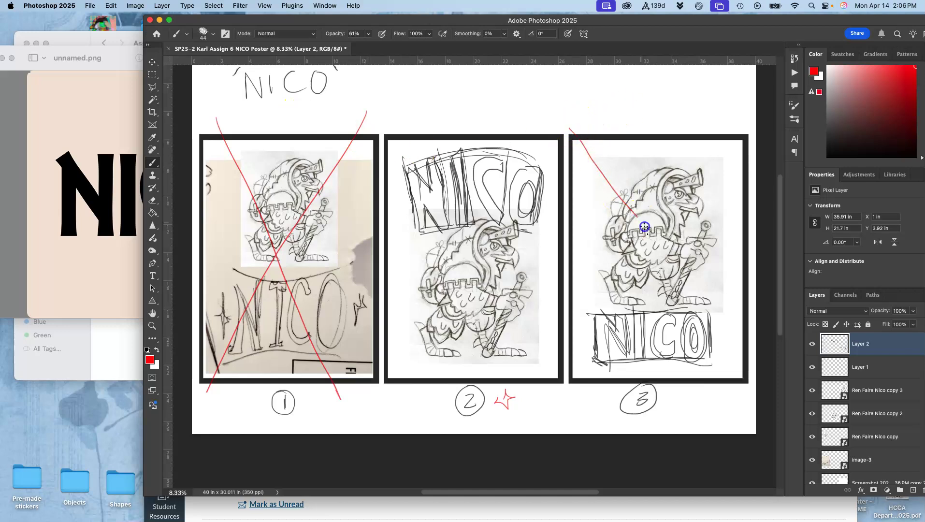
{"action": "left_click_drag", "start_coordinate": [740, 110], "coordinate": [560, 387]}
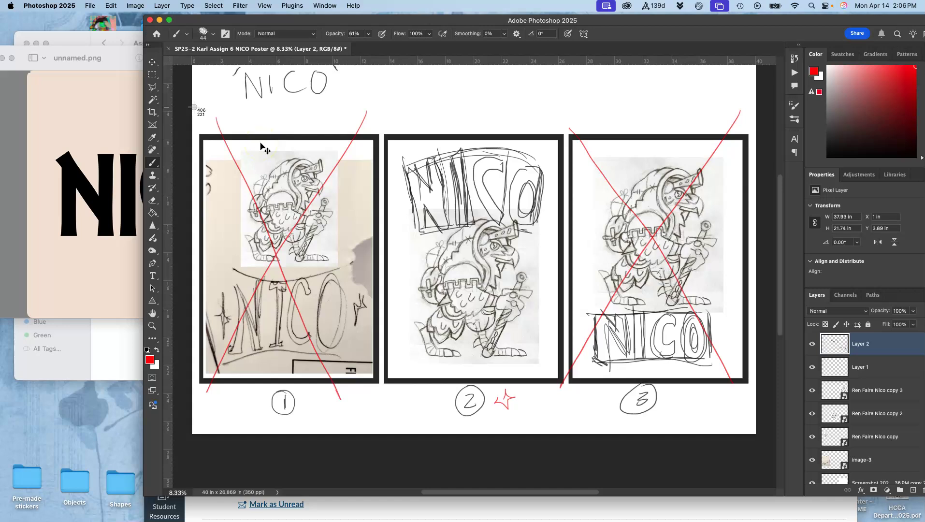
{"action": "left_click_drag", "start_coordinate": [193, 106], "coordinate": [755, 424]}
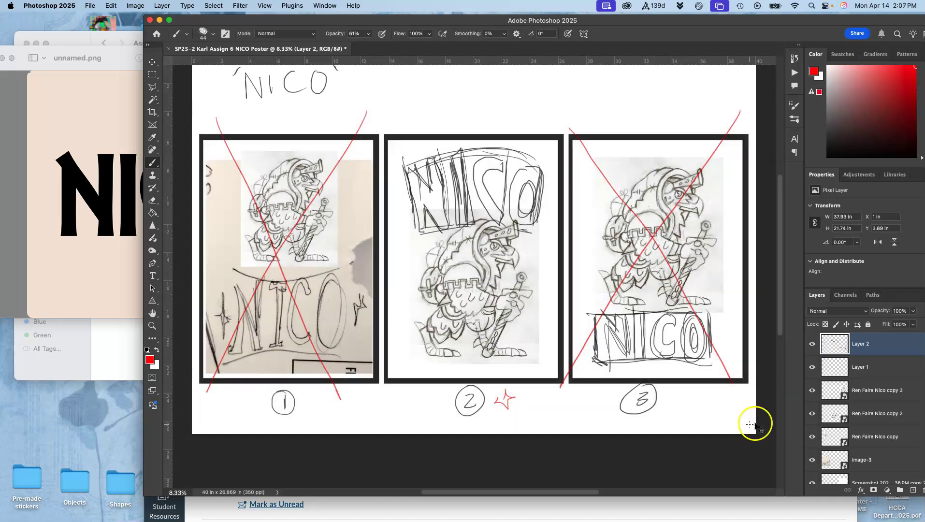
- Switch to the Canvas discussion in Chrome, open the instructor example post for editing and delete the old image under Text-Blocking Sketch
{"action": "left_click", "coordinate": [327, 506]}
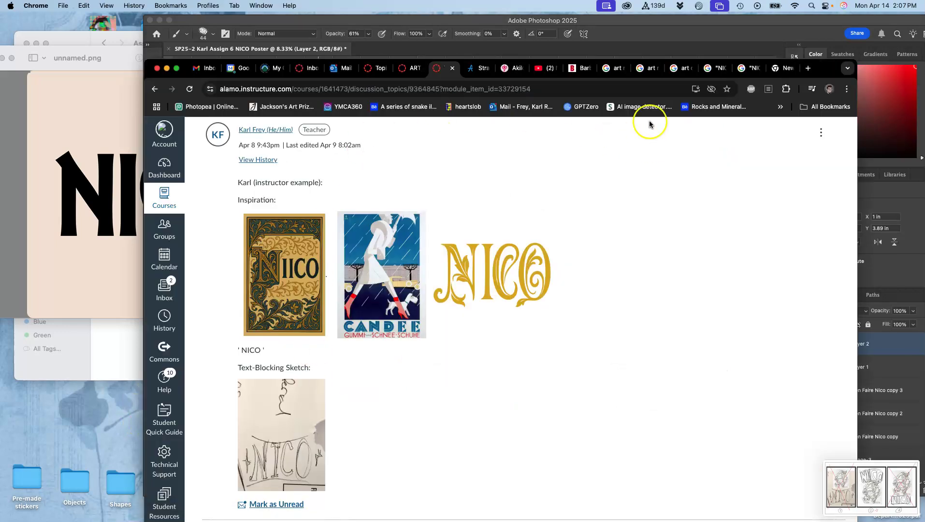
{"action": "scroll", "coordinate": [649, 187], "scroll_direction": "up", "scroll_amount": 1}
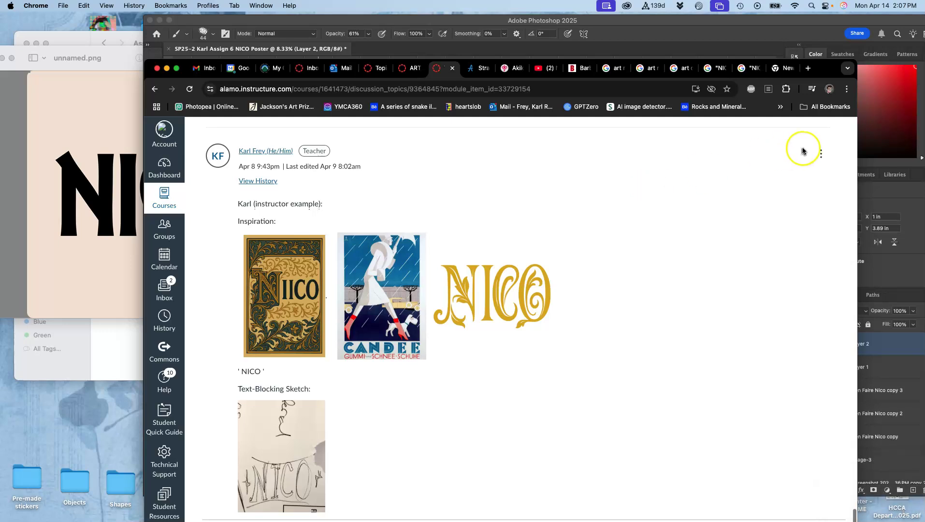
{"action": "left_click", "coordinate": [824, 155]}
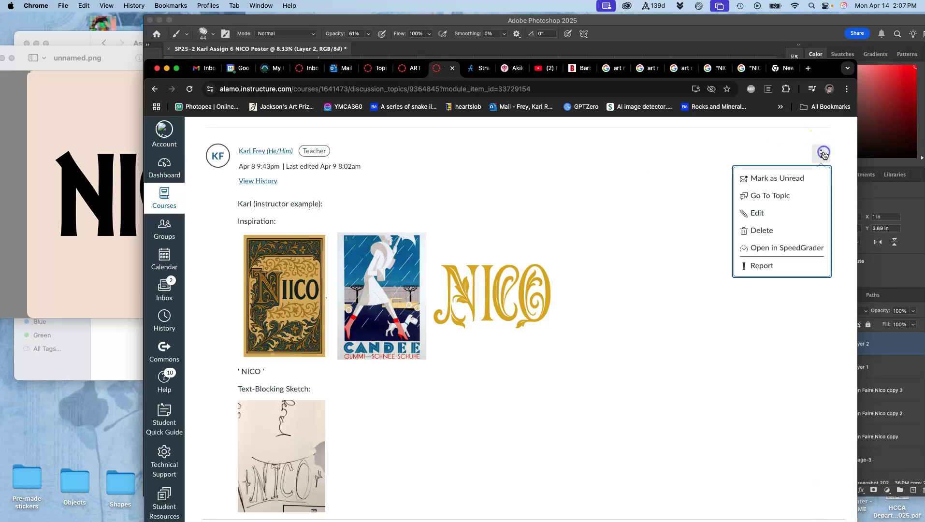
{"action": "left_click", "coordinate": [765, 209]}
{"action": "scroll", "coordinate": [432, 395], "scroll_direction": "down", "scroll_amount": 3}
{"action": "scroll", "coordinate": [433, 395], "scroll_direction": "down", "scroll_amount": 3}
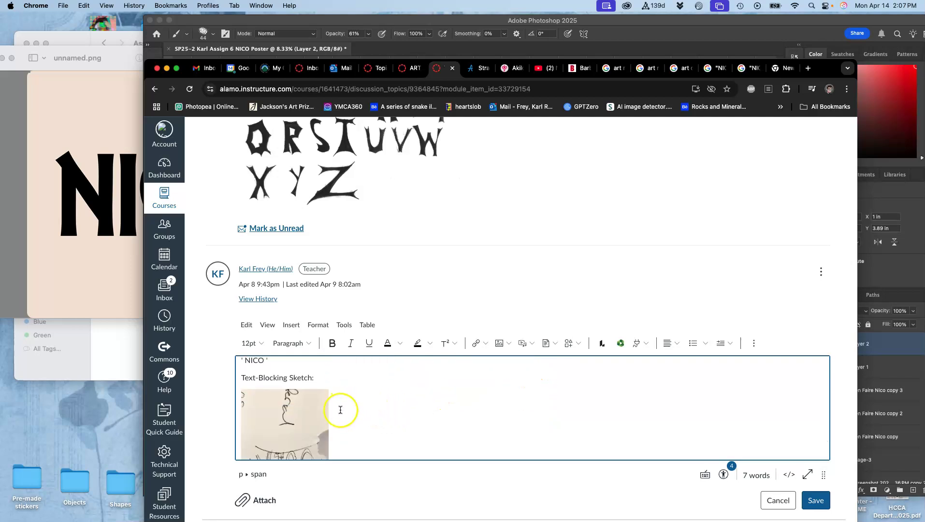
{"action": "key", "text": "BackSpace"}
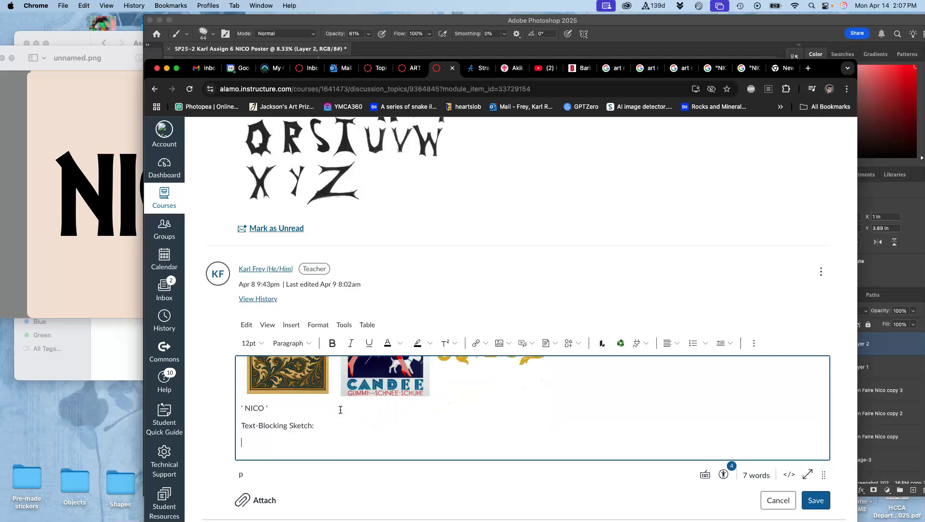
- Insert Screenshot 2025-04-14 at 2.07.02 PM.png from the desktop into the post under Text-Blocking Sketch
{"action": "key", "text": "F11"}
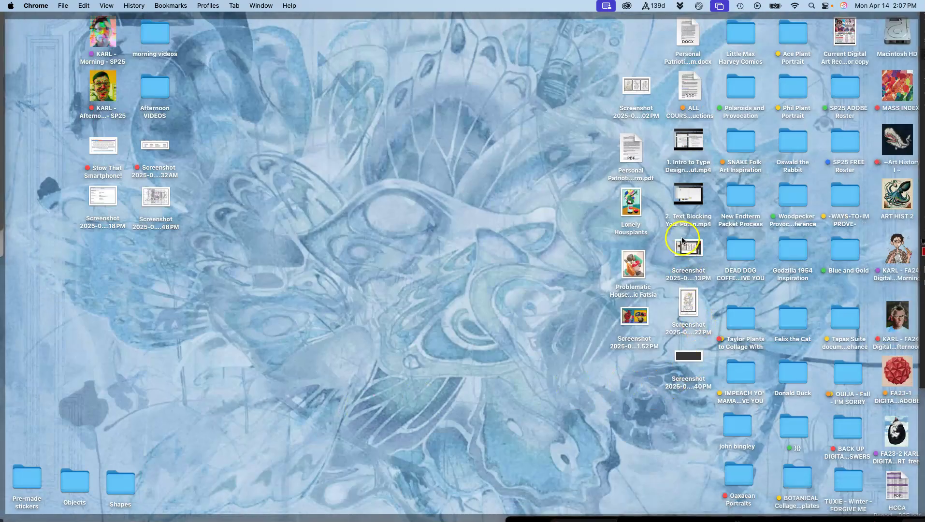
{"action": "left_click_drag", "start_coordinate": [639, 90], "coordinate": [300, 444]}
{"action": "key", "text": "F11"}
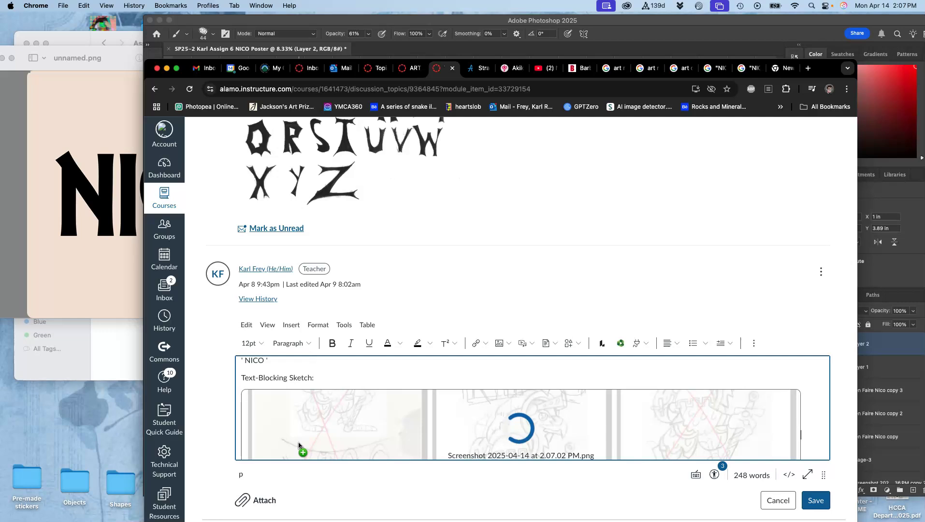
- Shrink the inserted three-sketch image to a little over half its width and save the edited post
{"action": "mouse_move", "coordinate": [299, 445]}
{"action": "left_mouse_down"}
{"action": "mouse_move", "coordinate": [384, 409]}
{"action": "mouse_move", "coordinate": [481, 401]}
{"action": "left_mouse_up"}
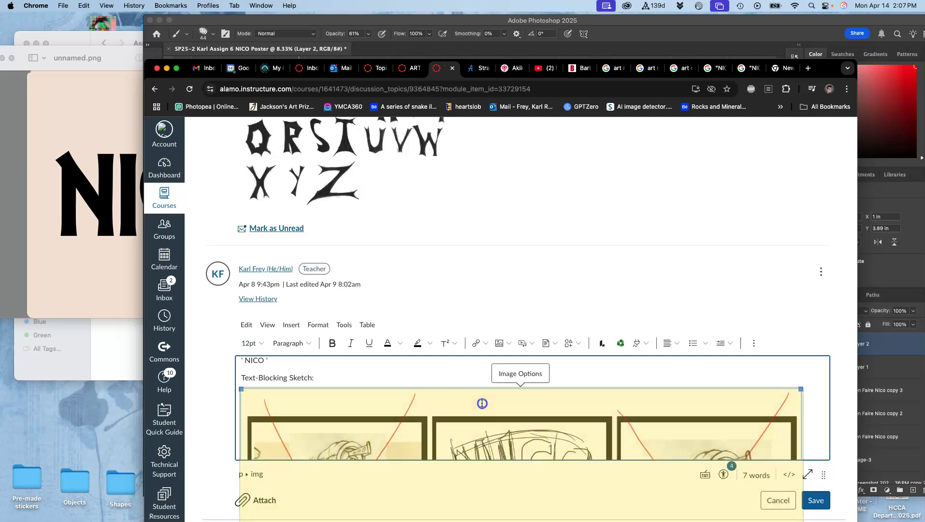
{"action": "mouse_move", "coordinate": [802, 388]}
{"action": "left_mouse_down"}
{"action": "mouse_move", "coordinate": [684, 415]}
{"action": "mouse_move", "coordinate": [551, 421]}
{"action": "left_mouse_up"}
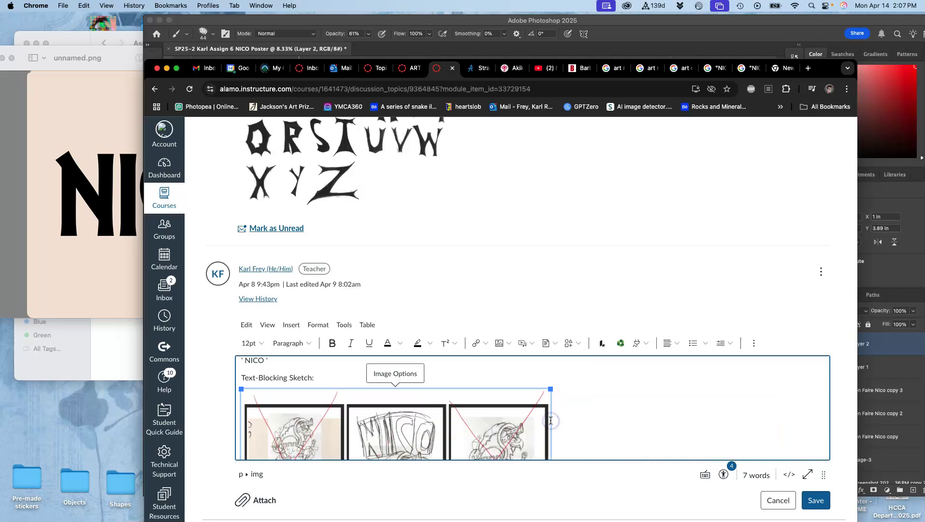
{"action": "scroll", "coordinate": [551, 421], "scroll_direction": "down", "scroll_amount": 5}
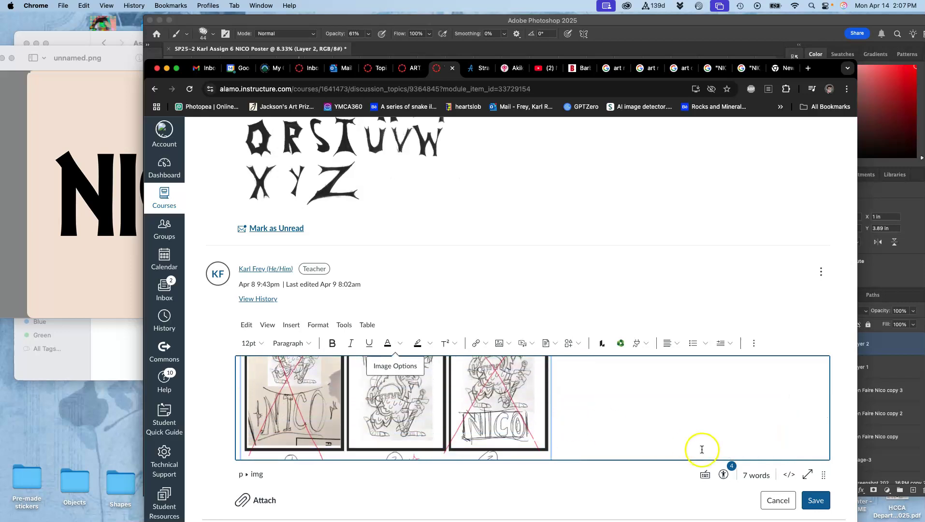
{"action": "left_click", "coordinate": [816, 500]}
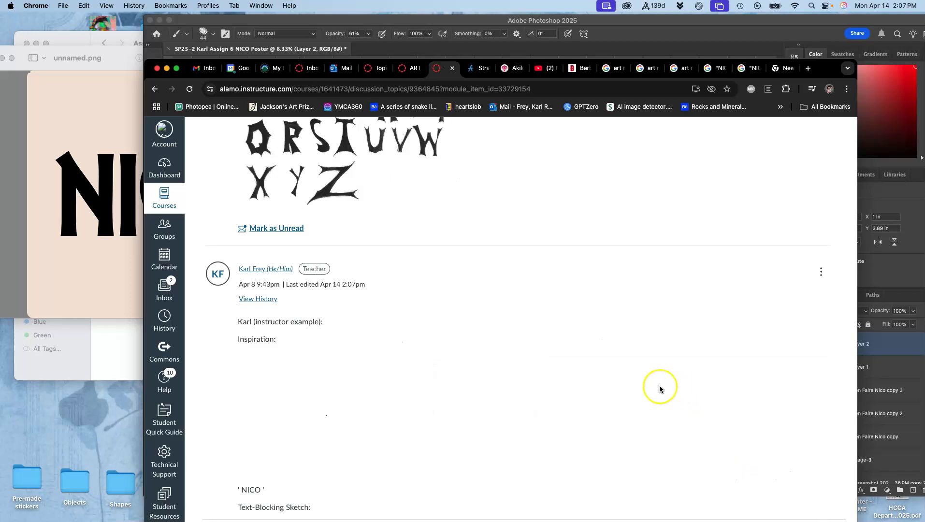
{"action": "scroll", "coordinate": [660, 386], "scroll_direction": "down", "scroll_amount": 4}
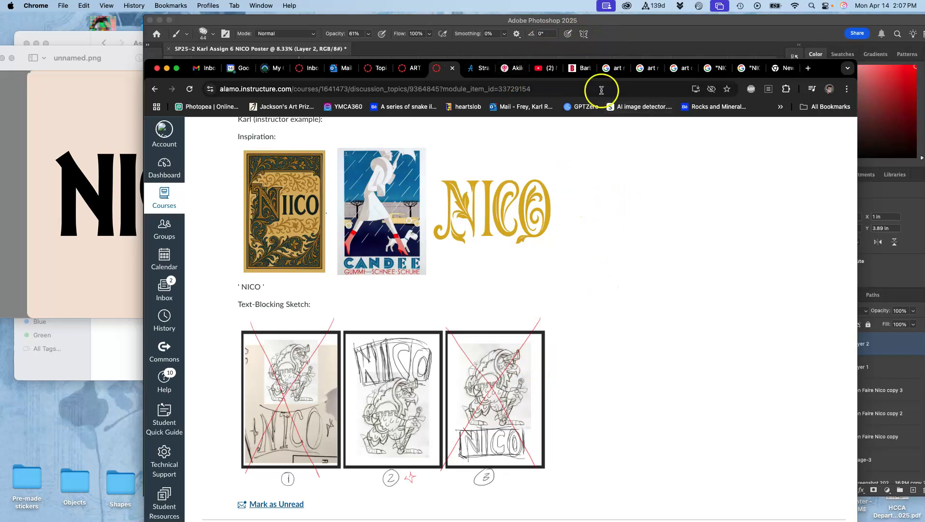
- Find the type design instructions in the assignment description and open the dafont.com link
{"action": "scroll", "coordinate": [572, 292], "scroll_direction": "down", "scroll_amount": 20}
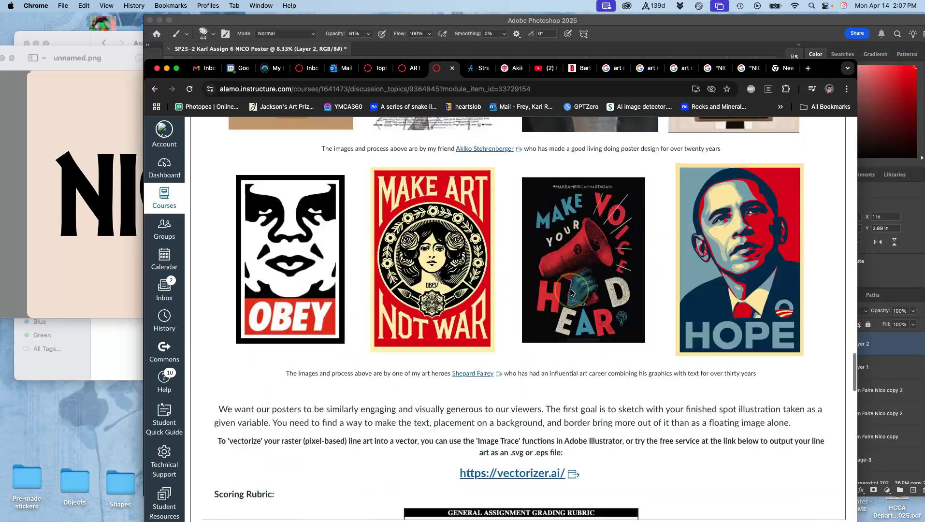
{"action": "scroll", "coordinate": [571, 292], "scroll_direction": "up", "scroll_amount": 10}
{"action": "scroll", "coordinate": [571, 292], "scroll_direction": "down", "scroll_amount": 5}
{"action": "scroll", "coordinate": [571, 292], "scroll_direction": "down", "scroll_amount": 1}
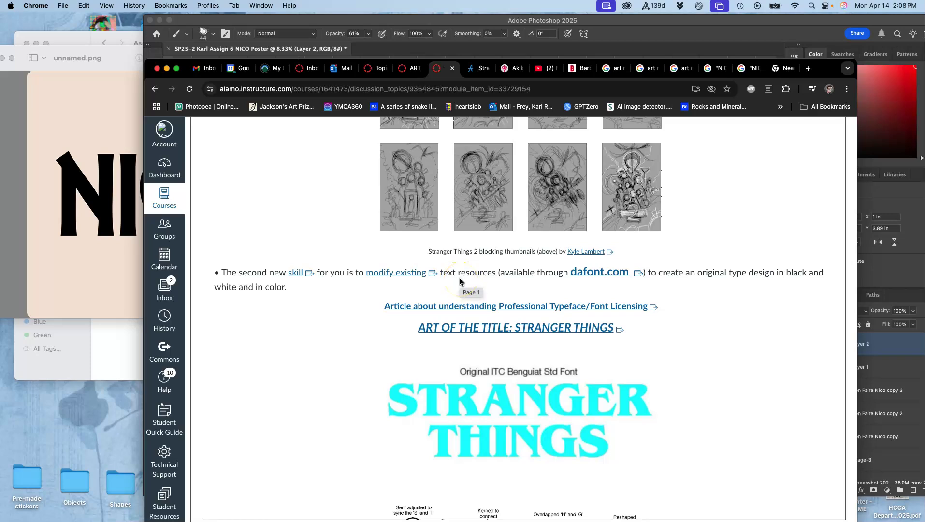
{"action": "left_click", "coordinate": [589, 277]}
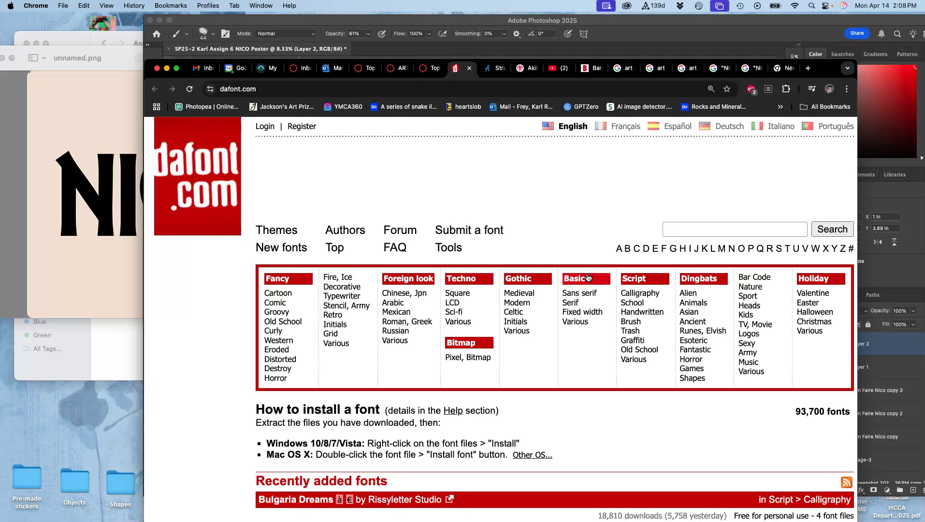
- Examine the recently added fonts and the font categories on the dafont.com home page
{"action": "scroll", "coordinate": [617, 329], "scroll_direction": "down", "scroll_amount": 5}
{"action": "scroll", "coordinate": [621, 332], "scroll_direction": "down", "scroll_amount": 3}
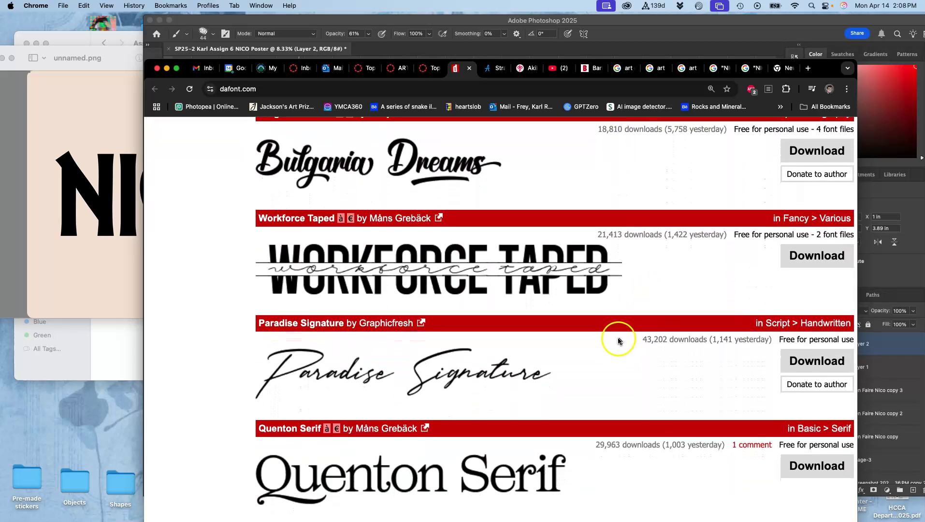
{"action": "scroll", "coordinate": [620, 333], "scroll_direction": "down", "scroll_amount": 5}
{"action": "scroll", "coordinate": [533, 317], "scroll_direction": "up", "scroll_amount": 1}
{"action": "scroll", "coordinate": [533, 317], "scroll_direction": "up", "scroll_amount": 6}
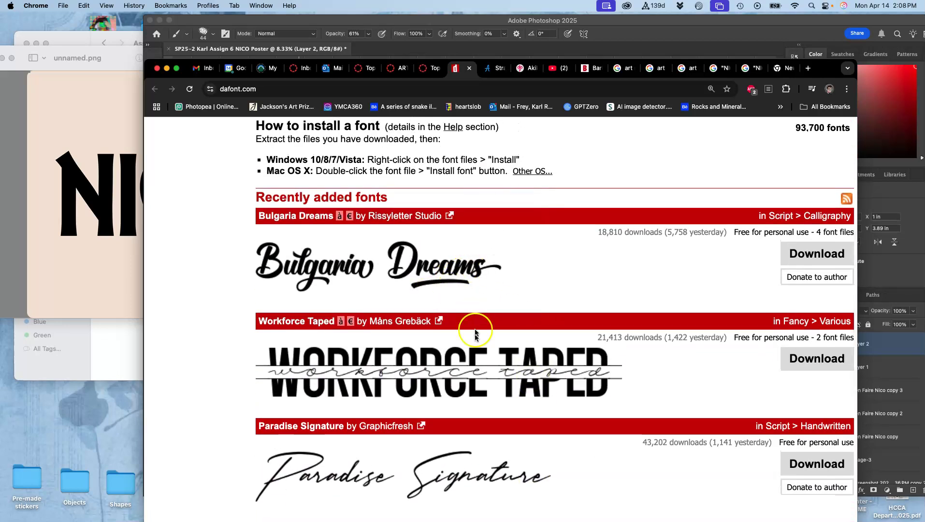
{"action": "scroll", "coordinate": [502, 348], "scroll_direction": "up", "scroll_amount": 2}
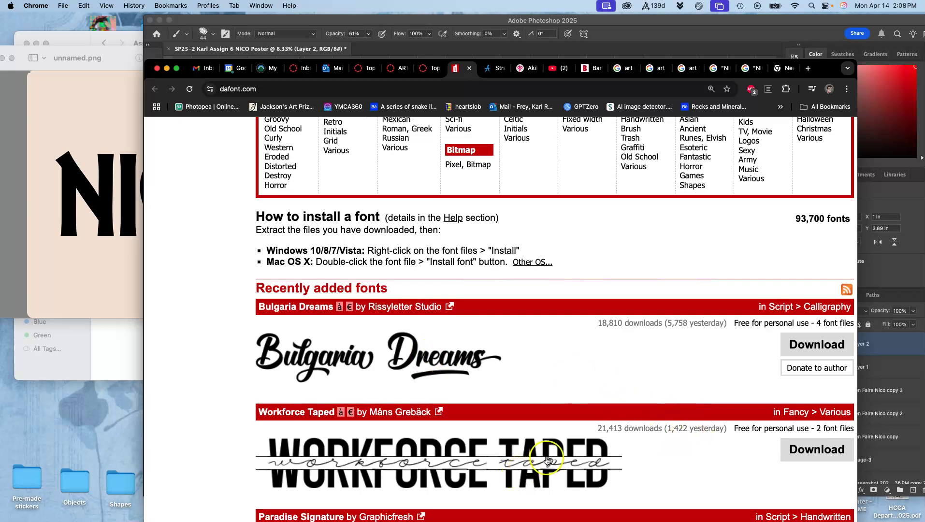
{"action": "scroll", "coordinate": [543, 474], "scroll_direction": "down", "scroll_amount": 10}
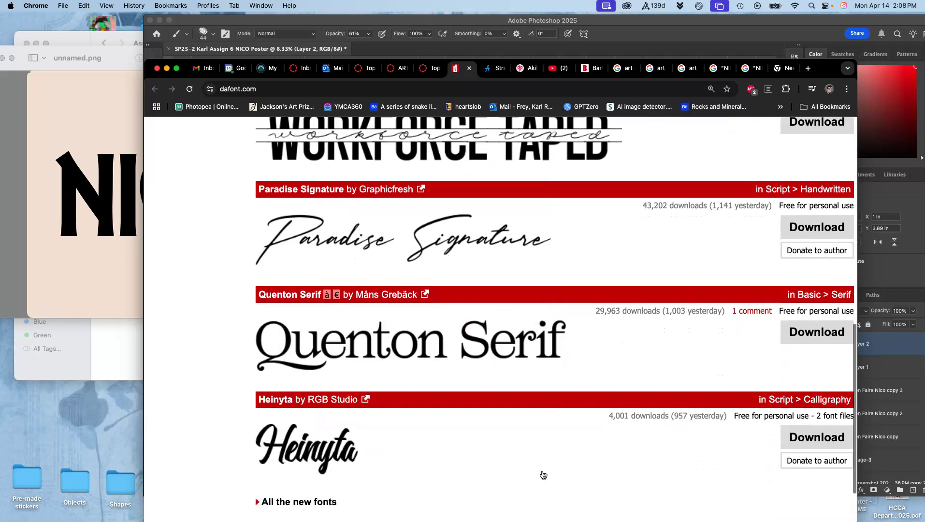
{"action": "scroll", "coordinate": [543, 473], "scroll_direction": "up", "scroll_amount": 12}
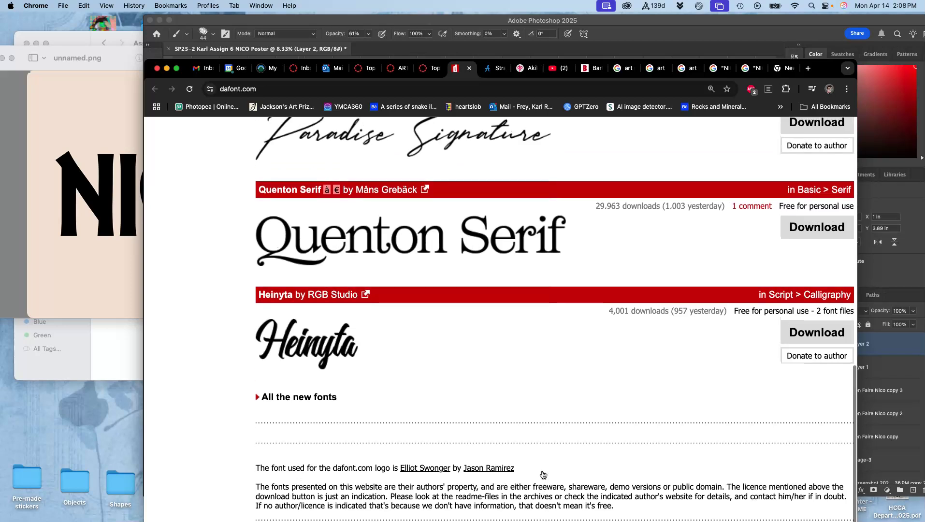
{"action": "scroll", "coordinate": [543, 474], "scroll_direction": "up", "scroll_amount": 3}
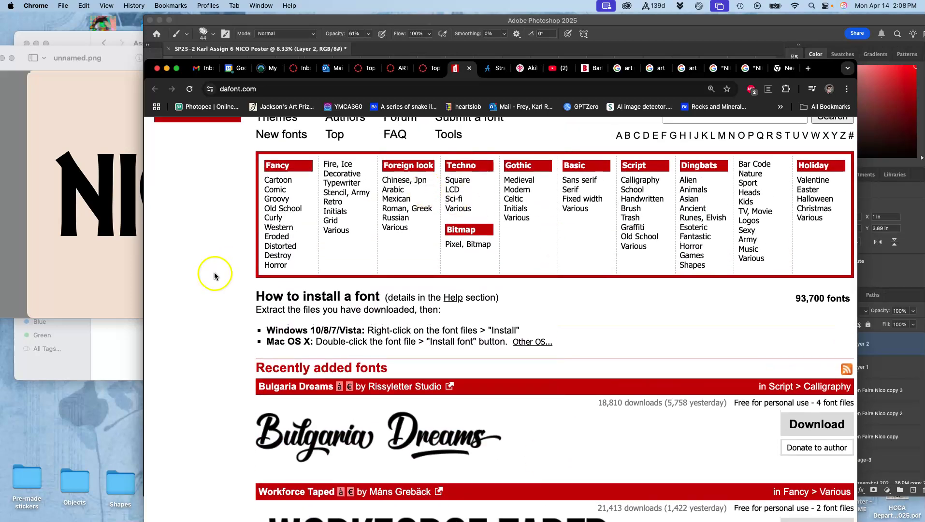
- Switch to the Assign. #6 folder in Finder, move the desktop screenshot of sketch 3 into it and open it in Preview
{"action": "left_click", "coordinate": [124, 340]}
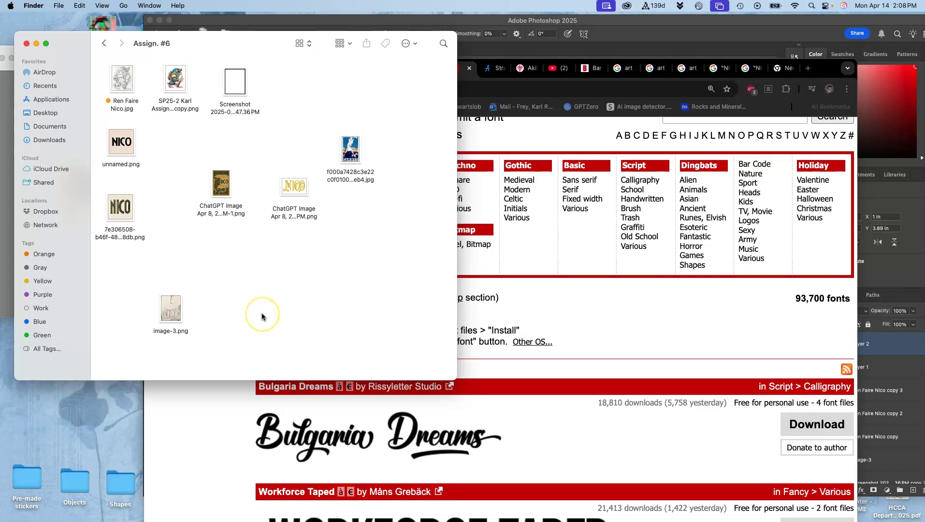
{"action": "key", "text": "F11"}
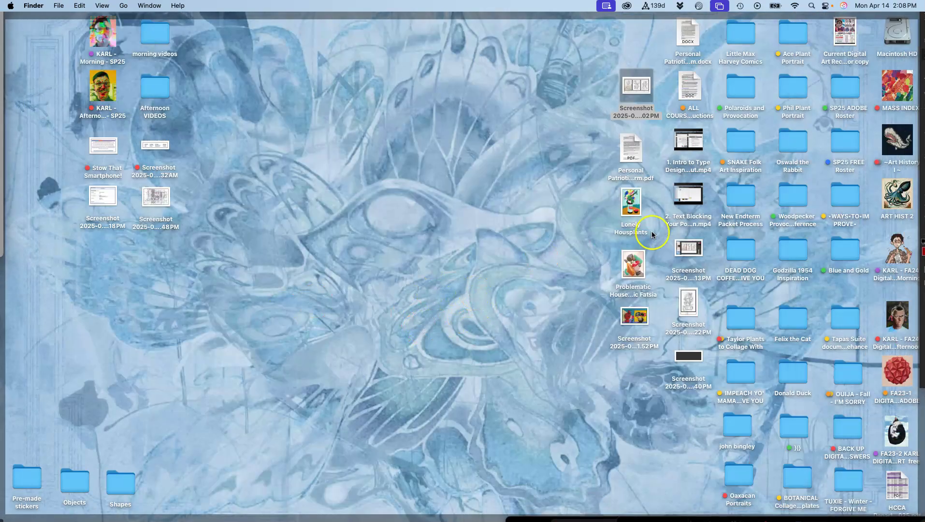
{"action": "left_click_drag", "start_coordinate": [690, 300], "coordinate": [303, 91]}
{"action": "double_click", "coordinate": [303, 92]}
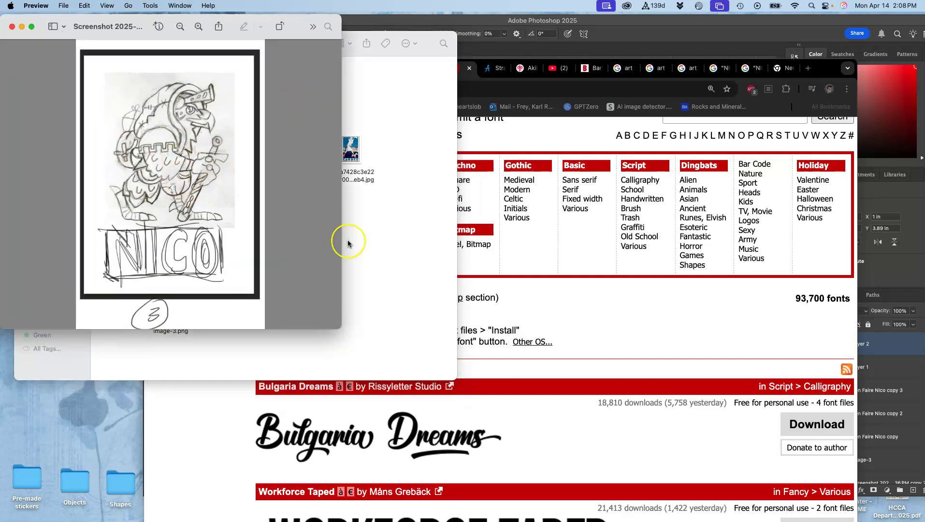
- Move the desktop screenshot of the three crossed-out and starred sketches into the Assign. #6 folder and show it in Preview with sketch 2 fully visible
{"action": "key", "text": "F11"}
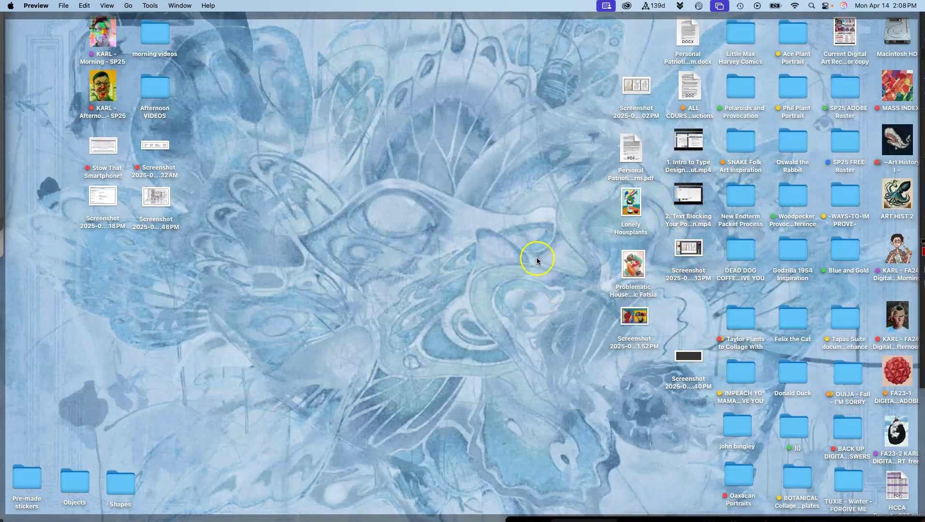
{"action": "mouse_move", "coordinate": [637, 89]}
{"action": "left_mouse_down"}
{"action": "mouse_move", "coordinate": [542, 100]}
{"action": "mouse_move", "coordinate": [358, 153]}
{"action": "mouse_move", "coordinate": [375, 101]}
{"action": "left_mouse_up"}
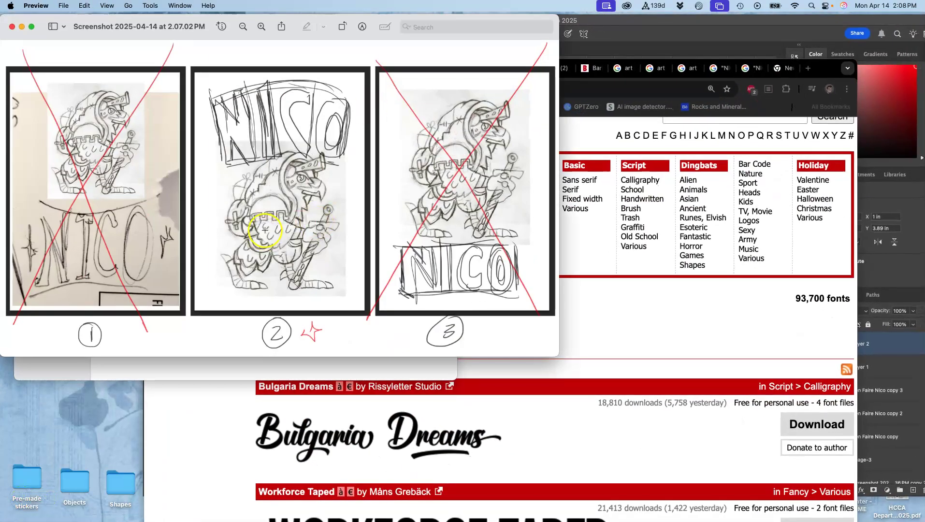
{"action": "left_click_drag", "start_coordinate": [356, 22], "coordinate": [166, 32]}
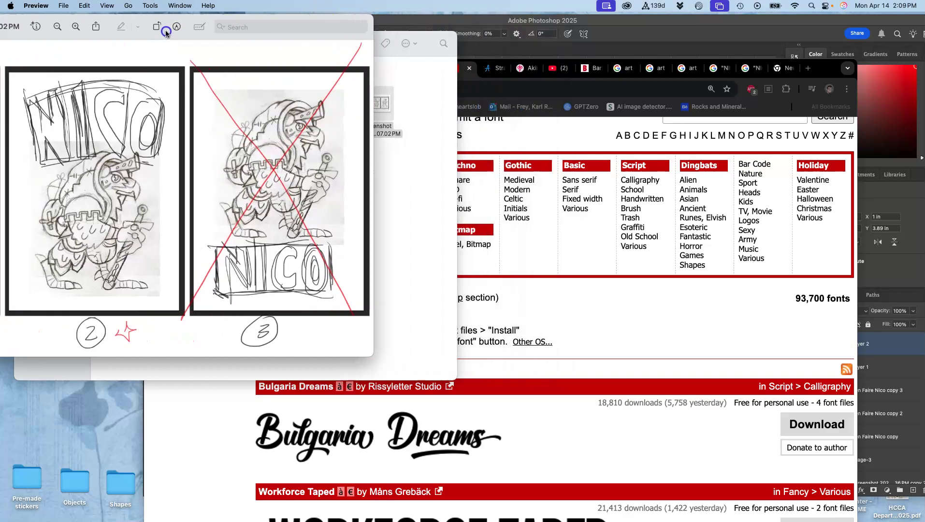
- Switch back to dafont.com in Chrome and resize the browser window so it sits beside sketch 2 and shows the full page width
{"action": "left_click", "coordinate": [598, 307]}
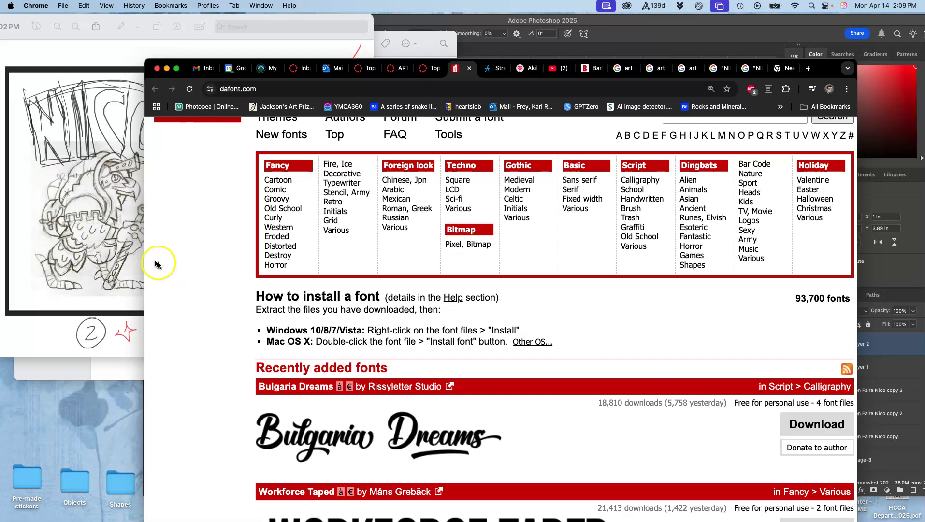
{"action": "left_click_drag", "start_coordinate": [145, 259], "coordinate": [200, 248]}
{"action": "scroll", "coordinate": [522, 261], "scroll_direction": "up", "scroll_amount": 3}
{"action": "scroll", "coordinate": [524, 265], "scroll_direction": "down", "scroll_amount": 10}
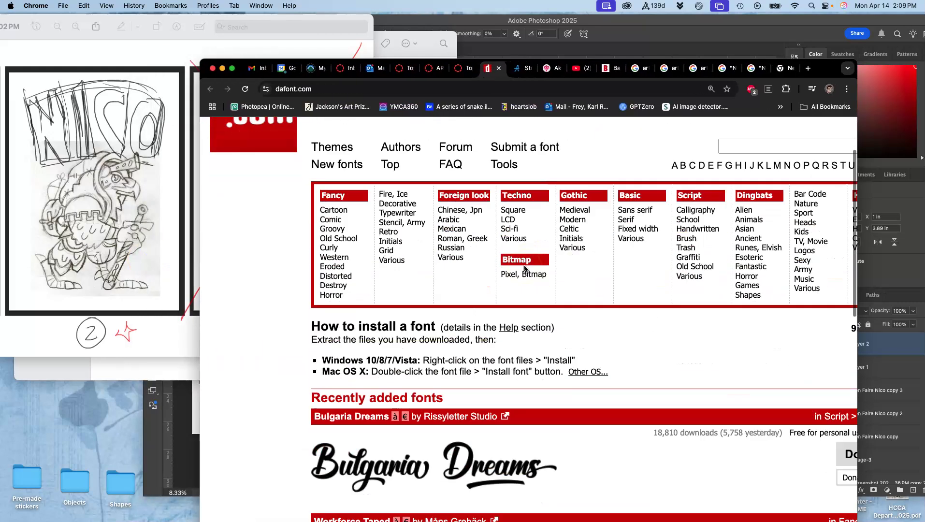
{"action": "scroll", "coordinate": [525, 269], "scroll_direction": "up", "scroll_amount": 10}
{"action": "left_click", "coordinate": [736, 225]}
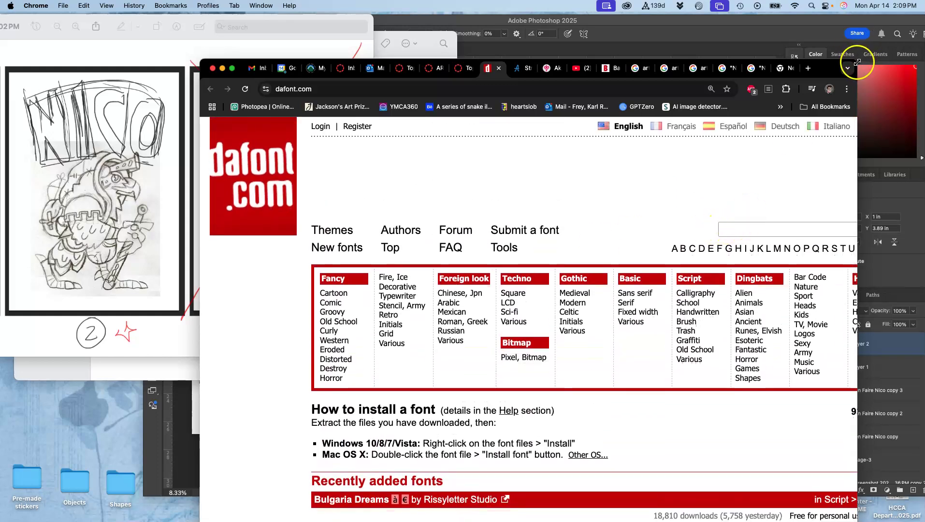
{"action": "left_click_drag", "start_coordinate": [856, 63], "coordinate": [919, 16]}
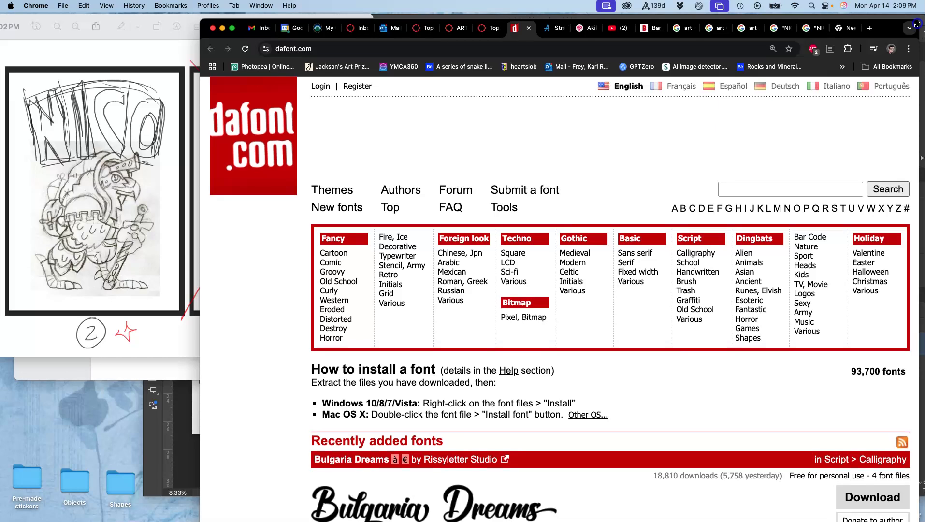
- Search dafont.com for "Renaissance" and compare the listed fonts with the lettering in sketch 2
{"action": "left_click", "coordinate": [722, 256]}
{"action": "left_click", "coordinate": [746, 184]}
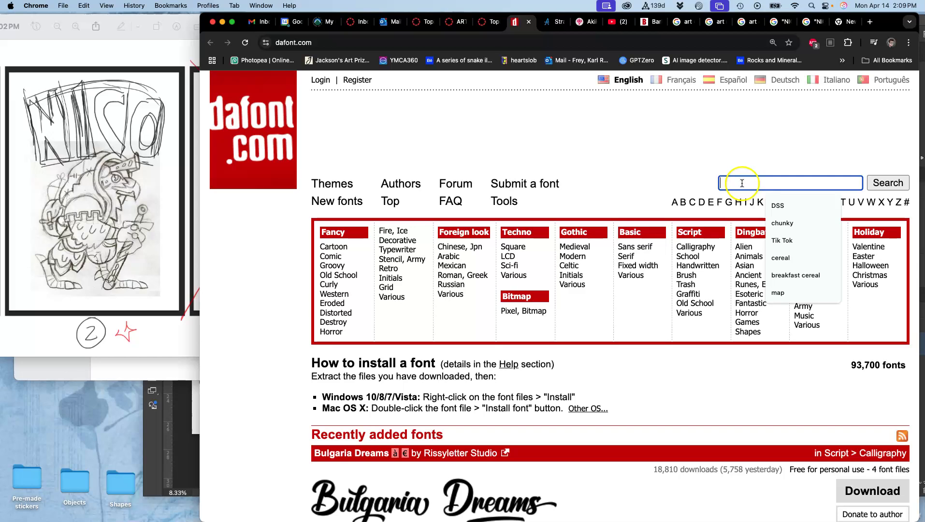
{"action": "type", "text": "Renaissance"}
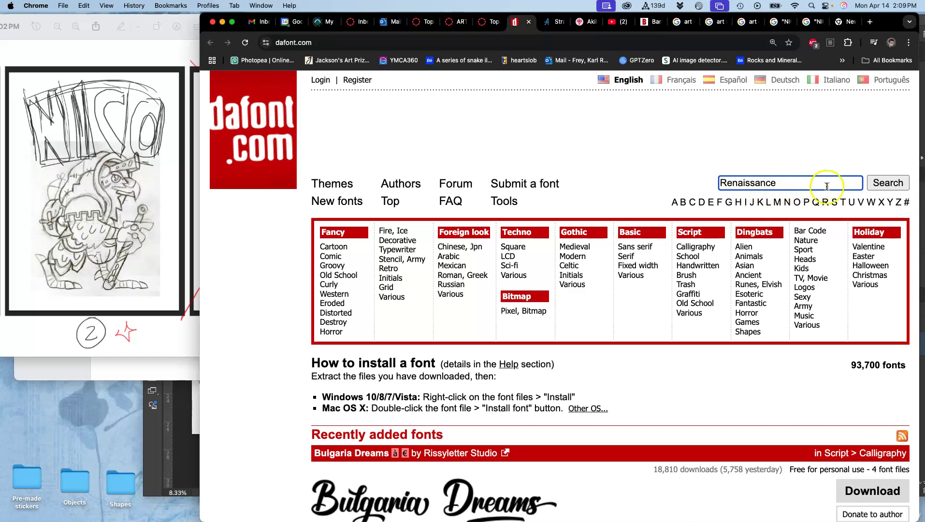
{"action": "left_click", "coordinate": [889, 183]}
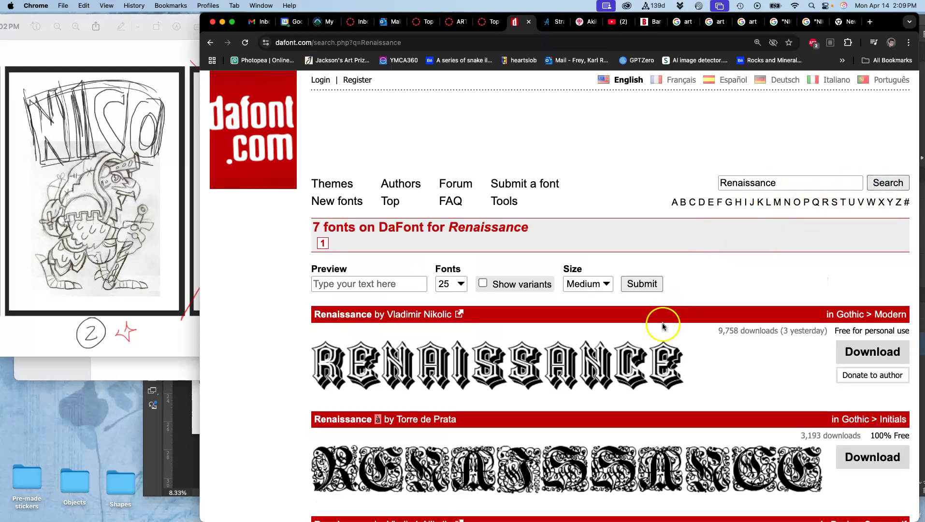
{"action": "scroll", "coordinate": [663, 327], "scroll_direction": "down", "scroll_amount": 8}
{"action": "scroll", "coordinate": [663, 327], "scroll_direction": "down", "scroll_amount": 6}
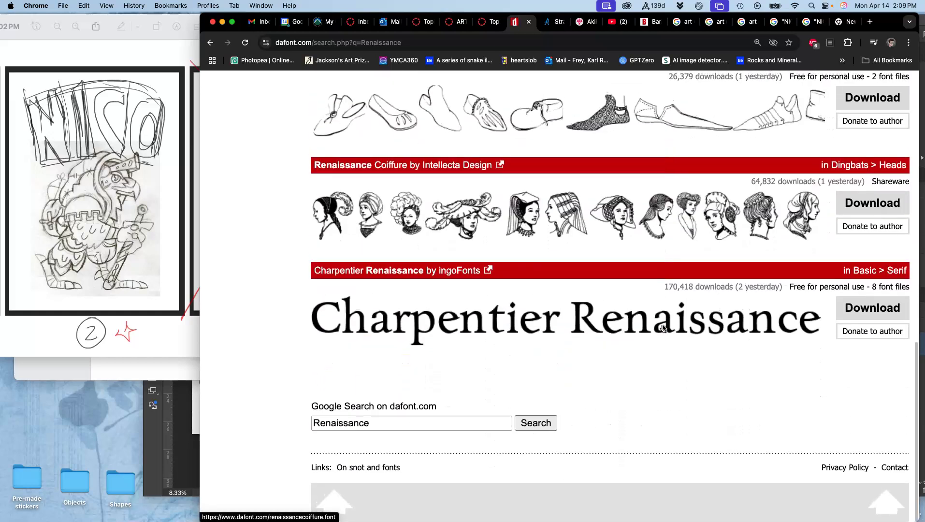
{"action": "scroll", "coordinate": [663, 327], "scroll_direction": "up", "scroll_amount": 7}
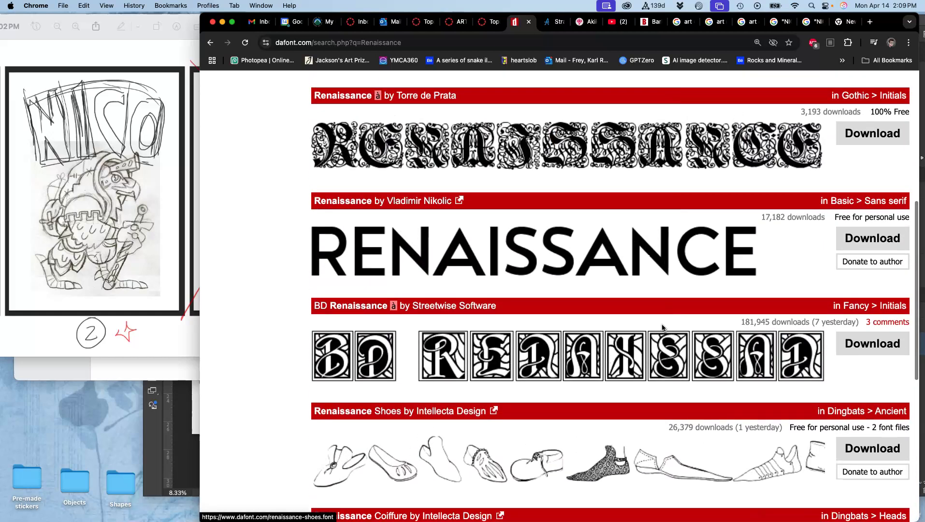
{"action": "scroll", "coordinate": [610, 283], "scroll_direction": "up", "scroll_amount": 3}
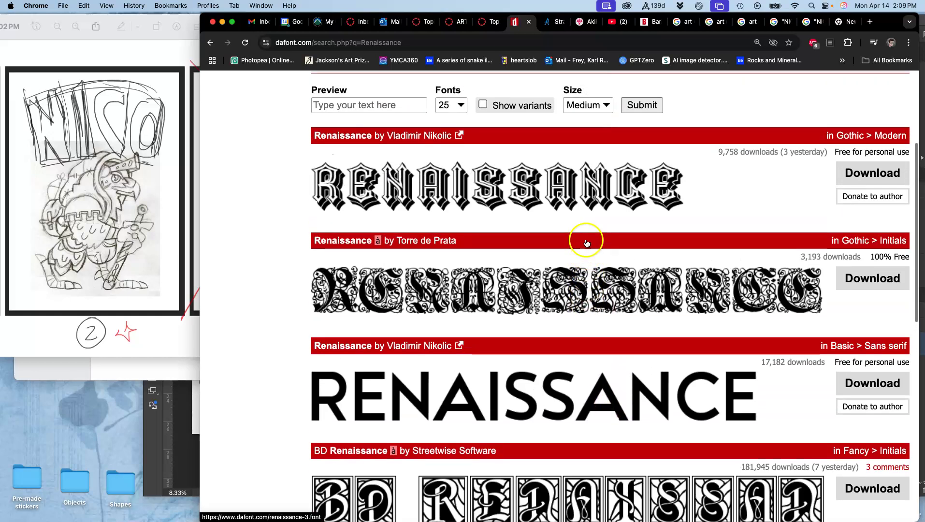
{"action": "scroll", "coordinate": [587, 243], "scroll_direction": "up", "scroll_amount": 1}
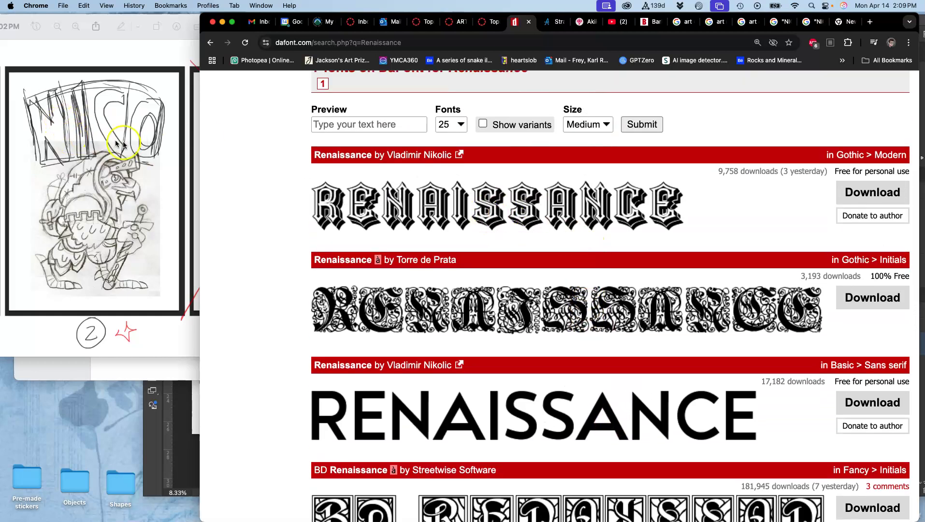
{"action": "scroll", "coordinate": [709, 103], "scroll_direction": "up", "scroll_amount": 3}
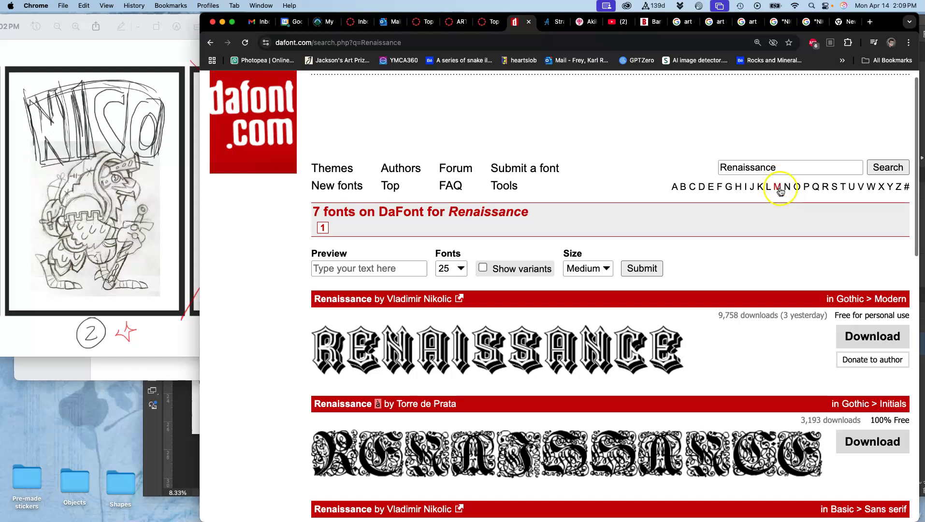
- Search dafont.com for "Modern Block" fonts
{"action": "left_click_drag", "start_coordinate": [781, 169], "coordinate": [739, 168]}
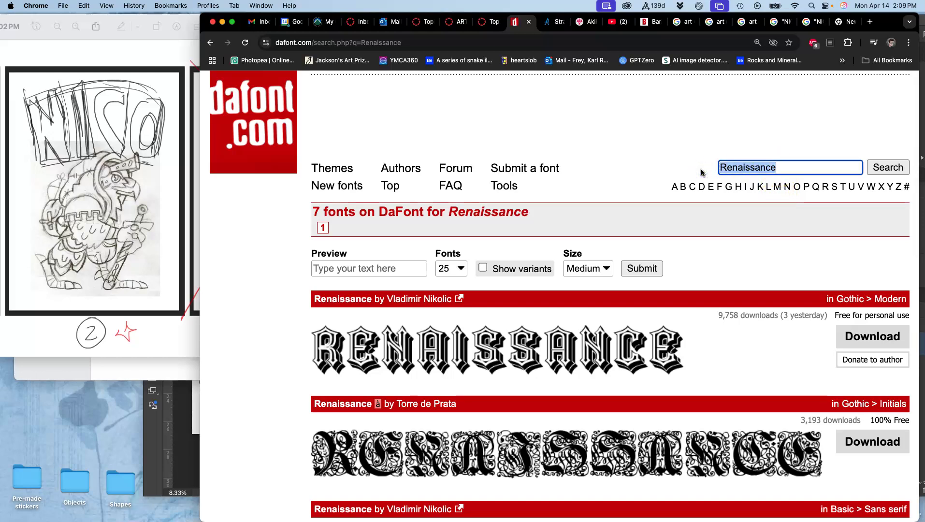
{"action": "type", "text": "Modern Block"}
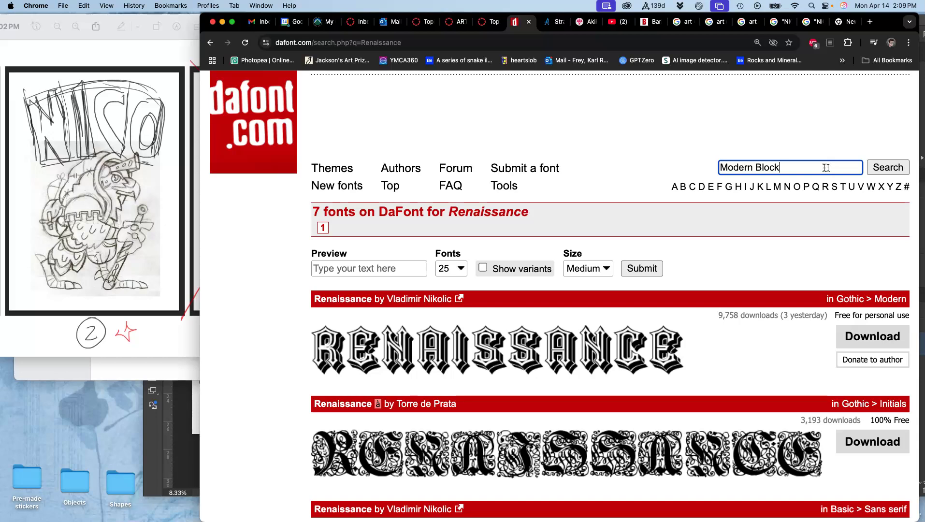
{"action": "left_click", "coordinate": [891, 170]}
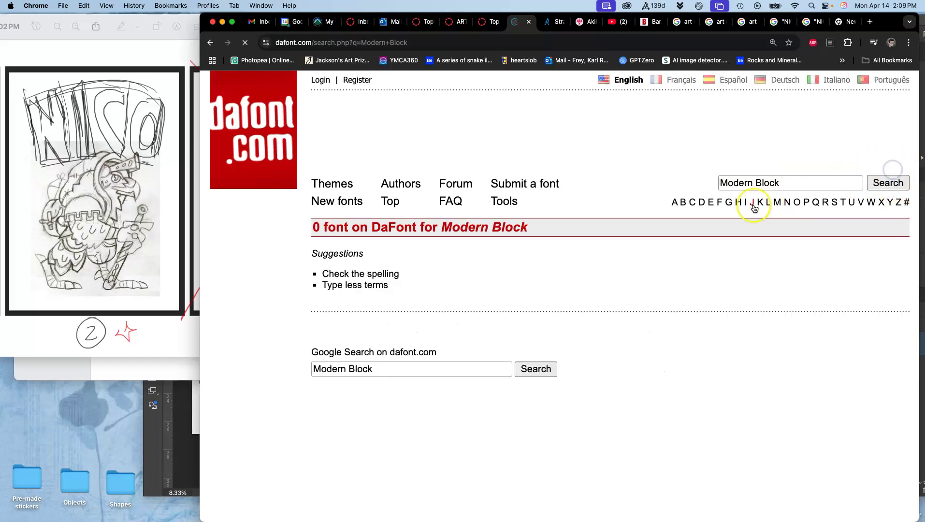
- Shorten the font search to "Modern" and look through the first page of results
{"action": "double_click", "coordinate": [760, 183]}
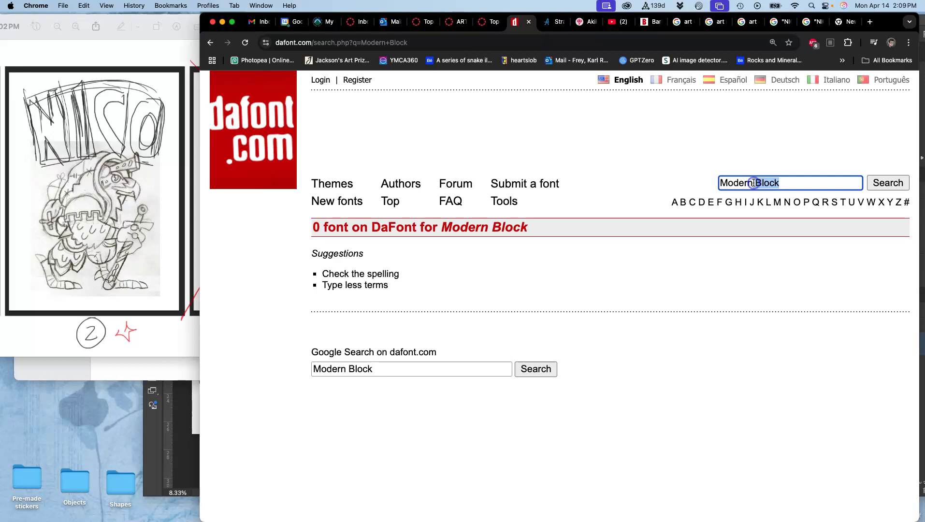
{"action": "key", "text": "BackSpace"}
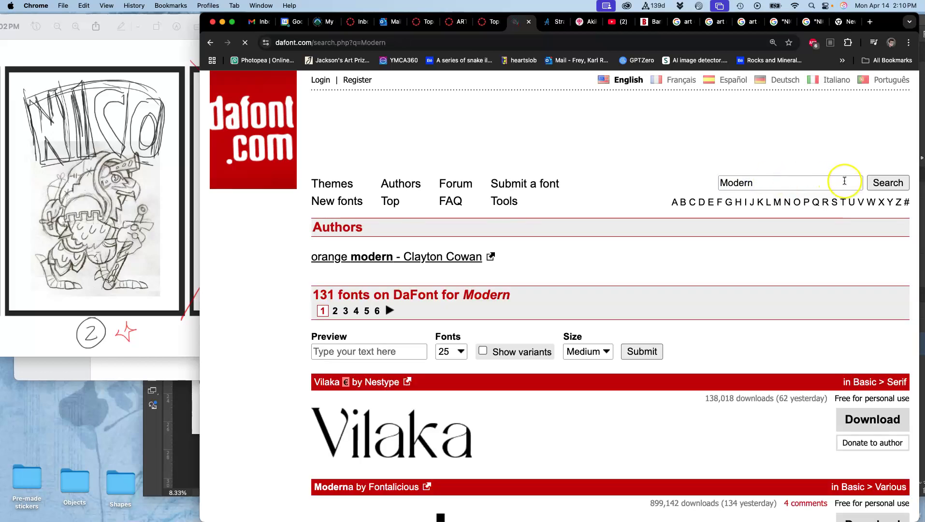
{"action": "scroll", "coordinate": [695, 297], "scroll_direction": "down", "scroll_amount": 2}
{"action": "scroll", "coordinate": [691, 300], "scroll_direction": "down", "scroll_amount": 2}
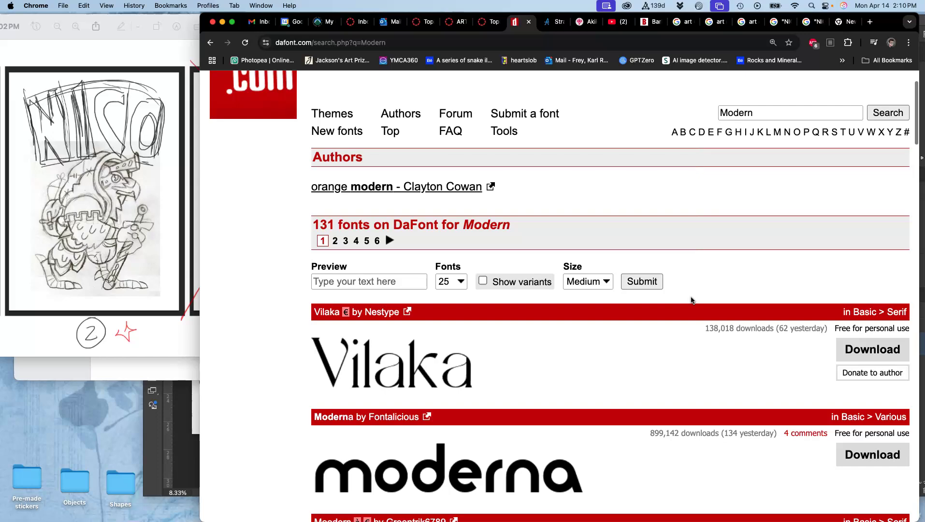
{"action": "scroll", "coordinate": [692, 300], "scroll_direction": "down", "scroll_amount": 2}
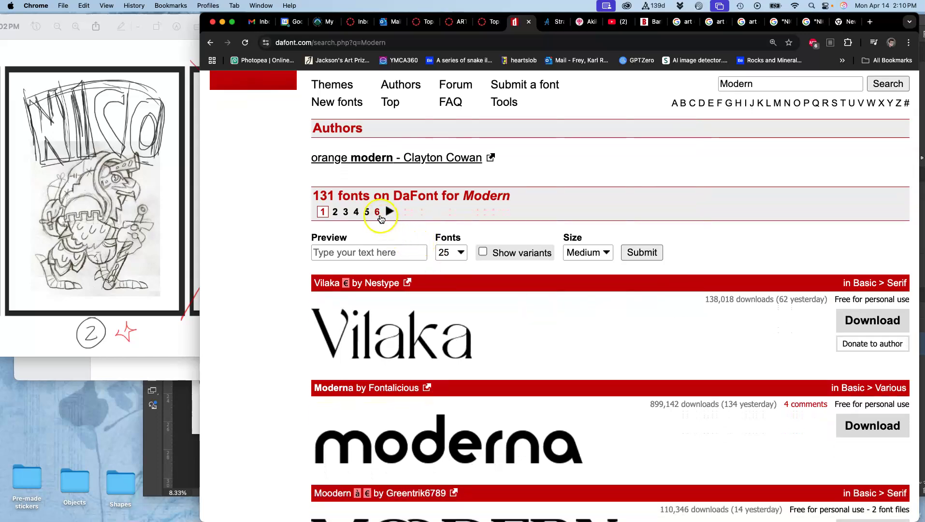
{"action": "scroll", "coordinate": [544, 331], "scroll_direction": "down", "scroll_amount": 20}
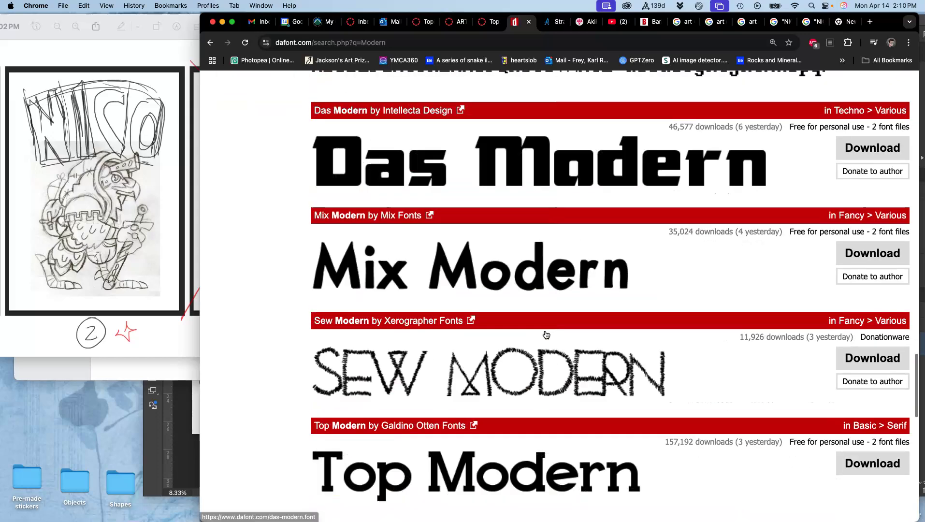
{"action": "scroll", "coordinate": [546, 335], "scroll_direction": "down", "scroll_amount": 10}
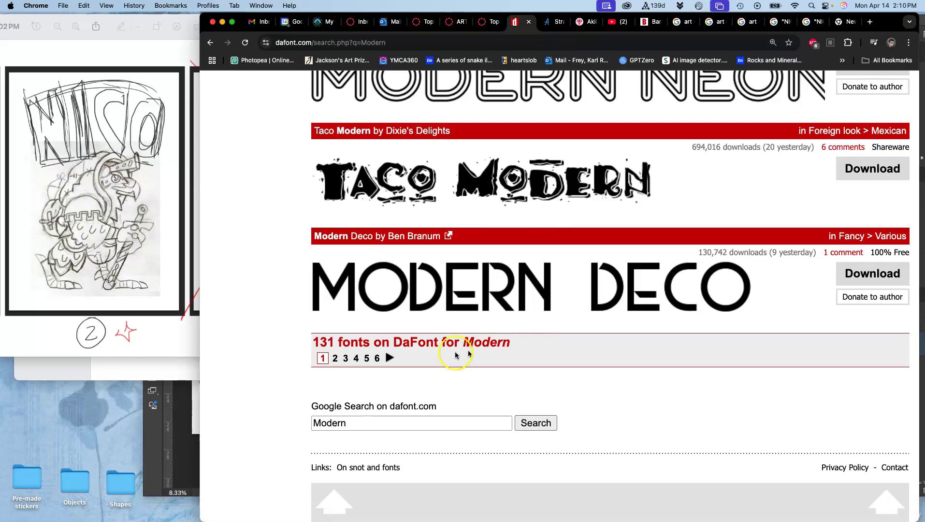
{"action": "scroll", "coordinate": [508, 306], "scroll_direction": "up", "scroll_amount": 20}
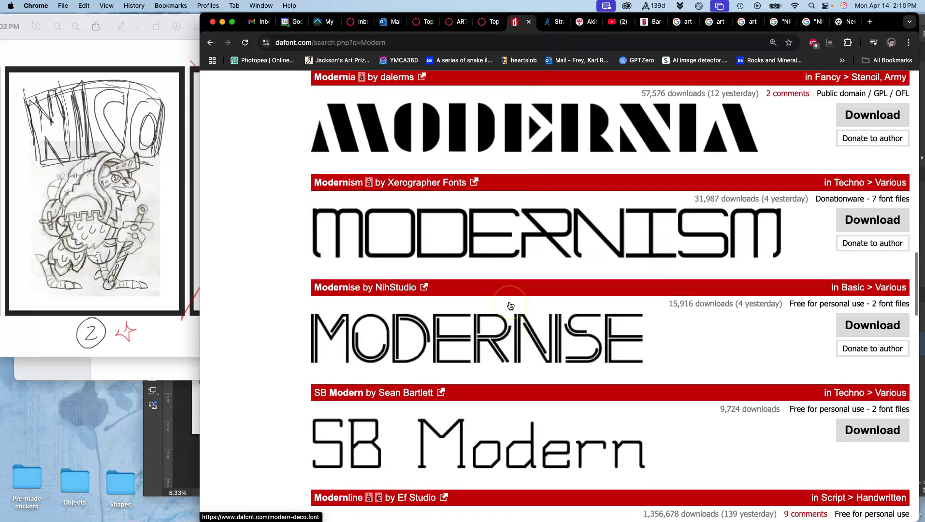
{"action": "scroll", "coordinate": [511, 304], "scroll_direction": "up", "scroll_amount": 3}
{"action": "left_click", "coordinate": [394, 318]}
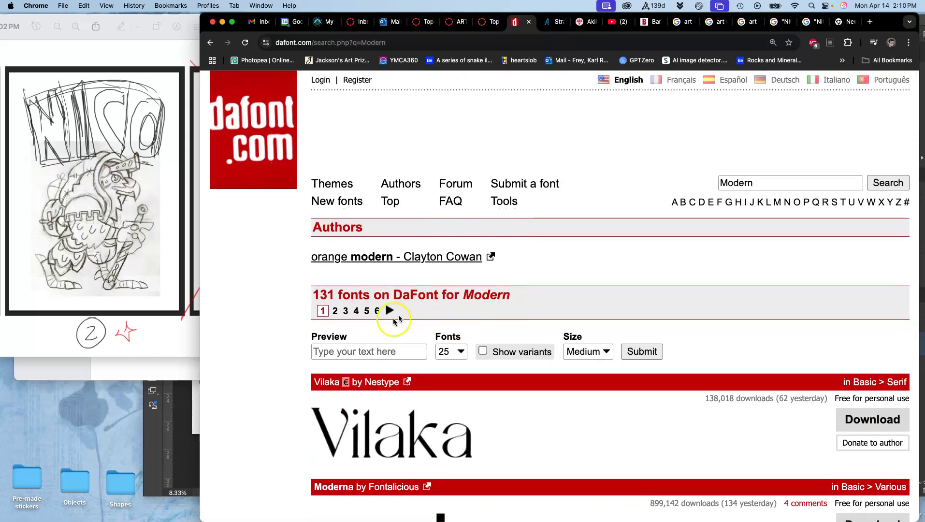
- Preview the Modern fonts with the text NICO at Large size, with variants shown
{"action": "left_click", "coordinate": [362, 352]}
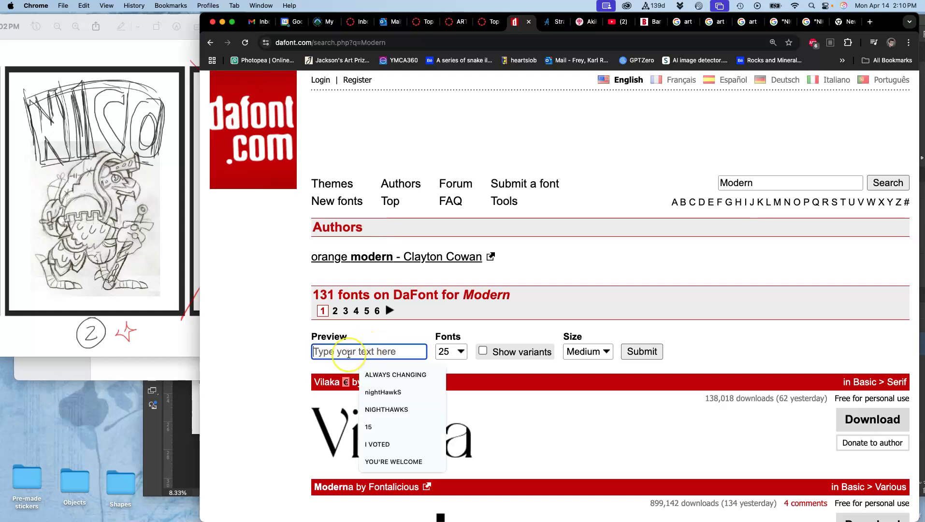
{"action": "type", "text": "NICO"}
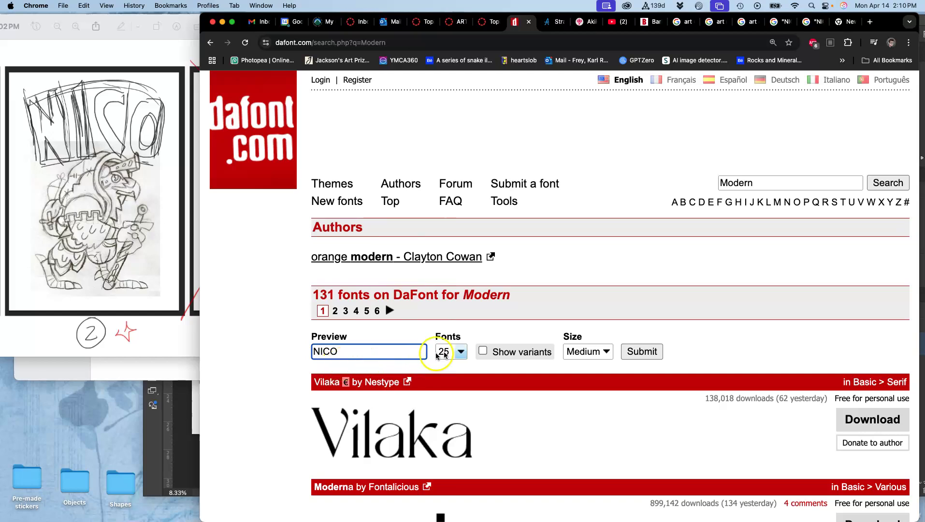
{"action": "left_click", "coordinate": [591, 350]}
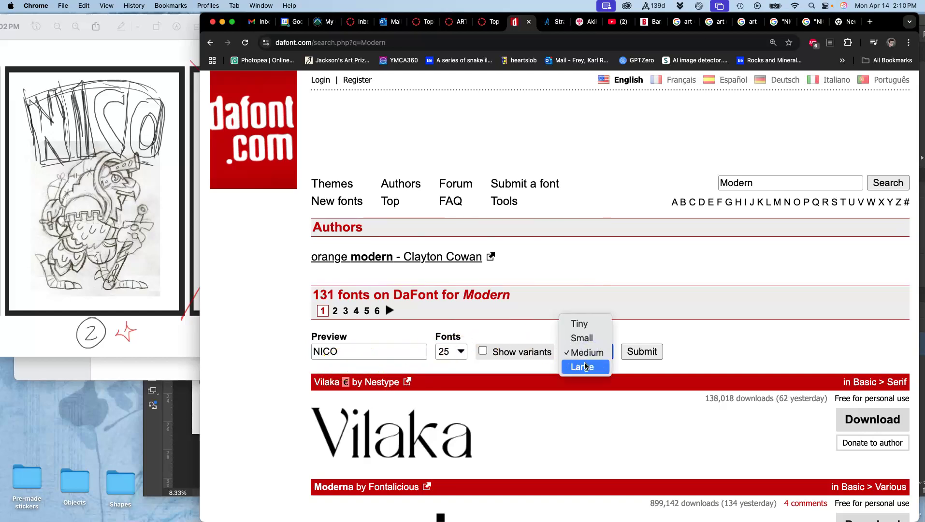
{"action": "left_click", "coordinate": [585, 364]}
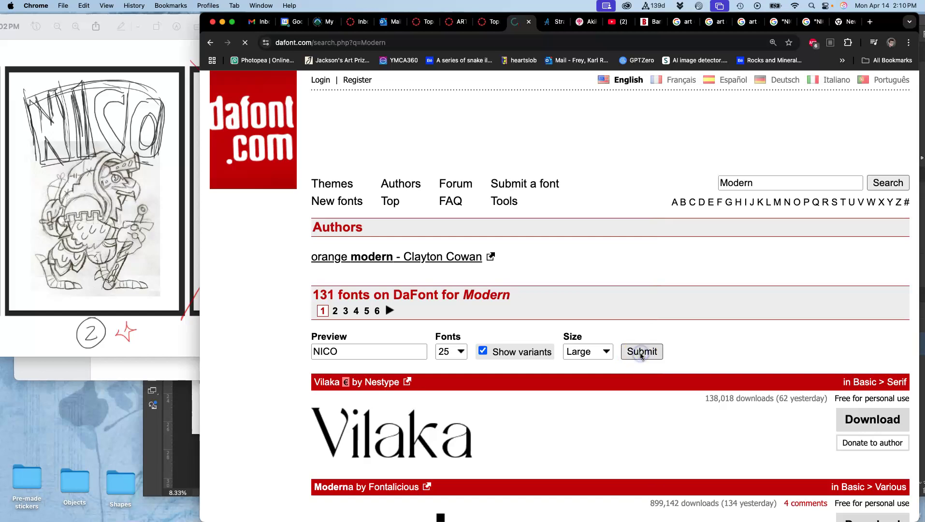
{"action": "scroll", "coordinate": [516, 441], "scroll_direction": "down", "scroll_amount": 3}
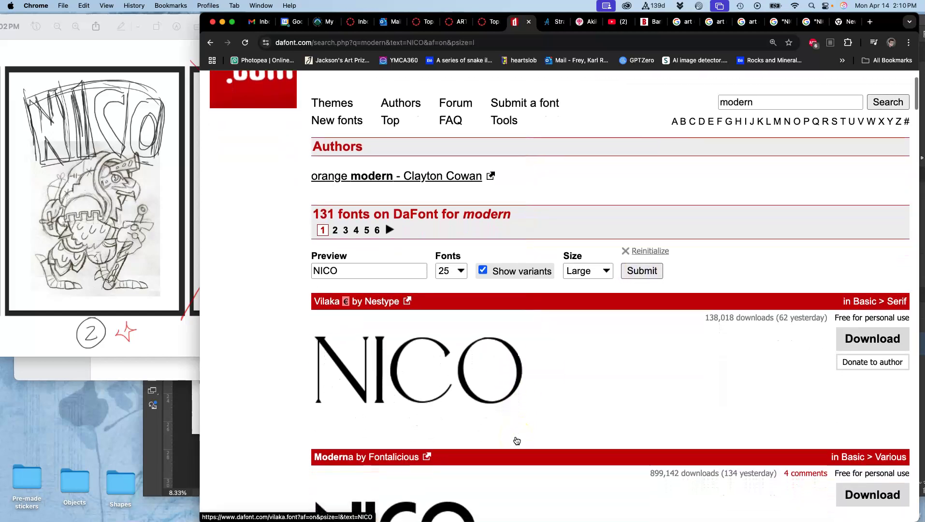
{"action": "scroll", "coordinate": [517, 441], "scroll_direction": "down", "scroll_amount": 2}
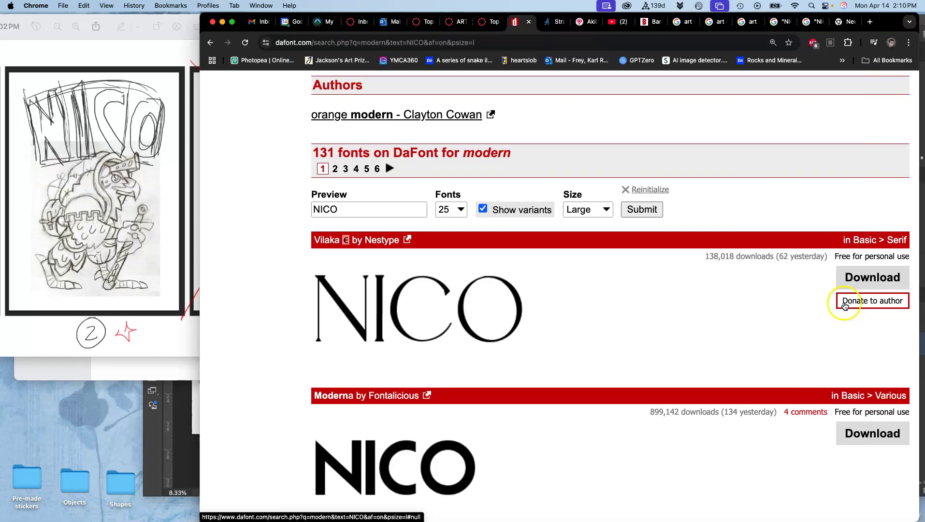
- Open the Vilaka font's "Free for personal use" licence explanation in a separate tab, read it, and return to the Modern font results
{"action": "right_click", "coordinate": [882, 259]}
{"action": "left_click", "coordinate": [856, 264]}
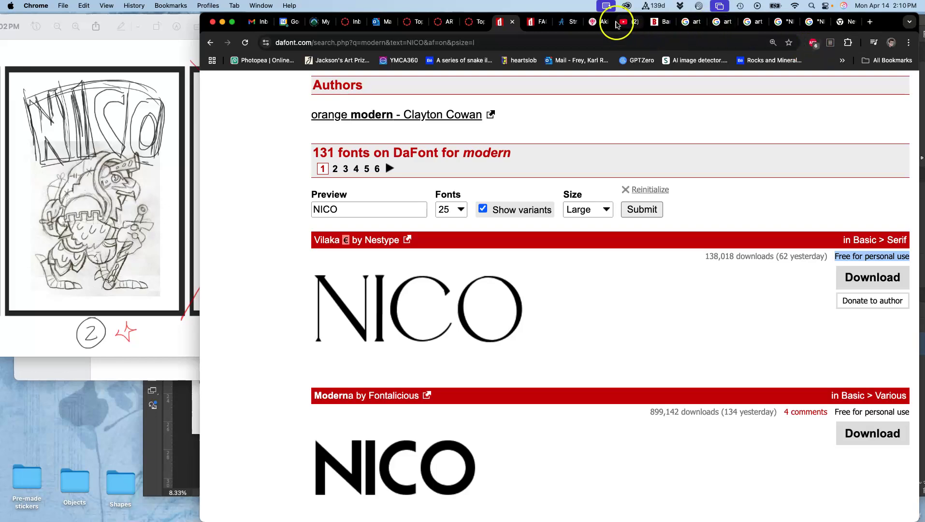
{"action": "left_click", "coordinate": [601, 23]}
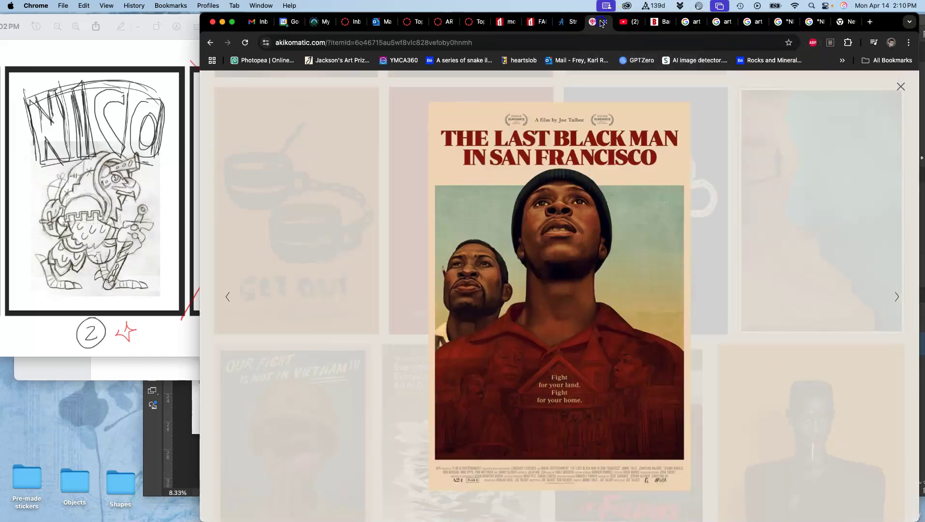
{"action": "left_click", "coordinate": [569, 24]}
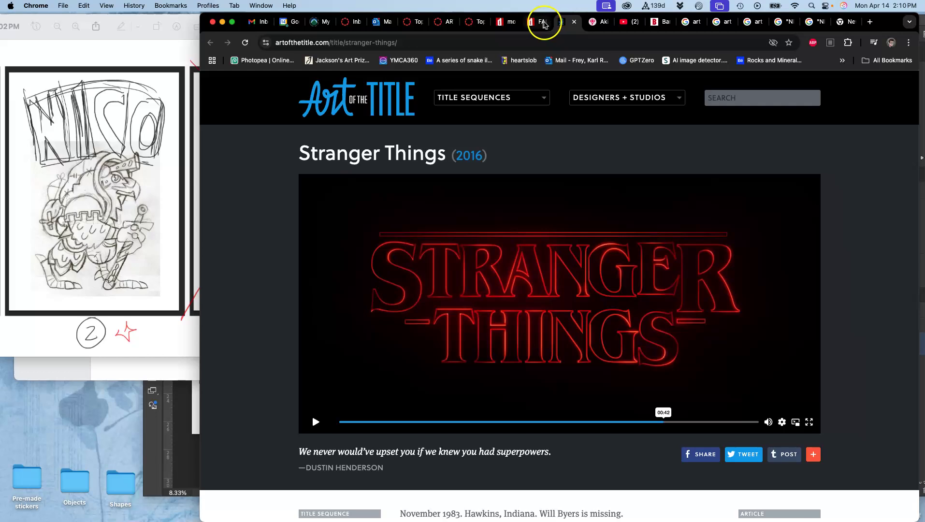
{"action": "left_click", "coordinate": [544, 24]}
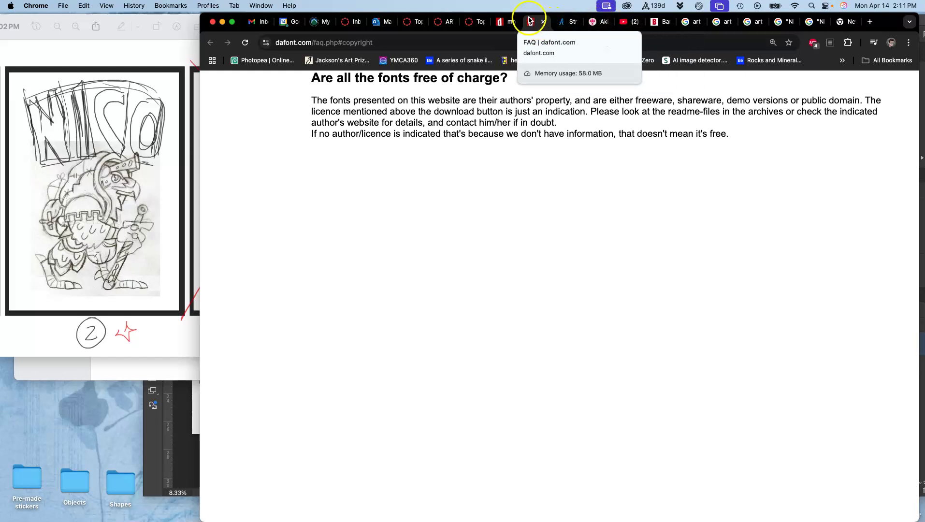
{"action": "left_click", "coordinate": [505, 23]}
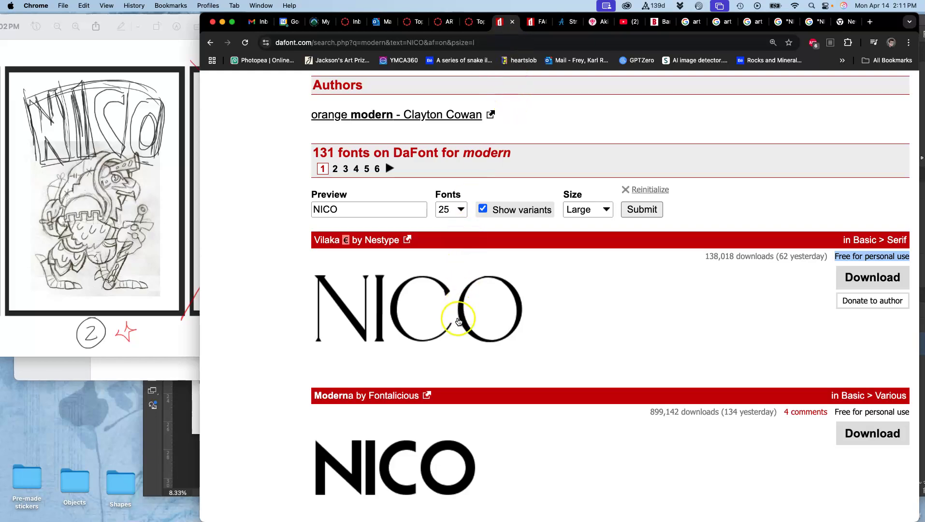
- Compare the NICO previews on the first page of Modern fonts with the lettering in sketch 2
{"action": "scroll", "coordinate": [460, 328], "scroll_direction": "down", "scroll_amount": 5}
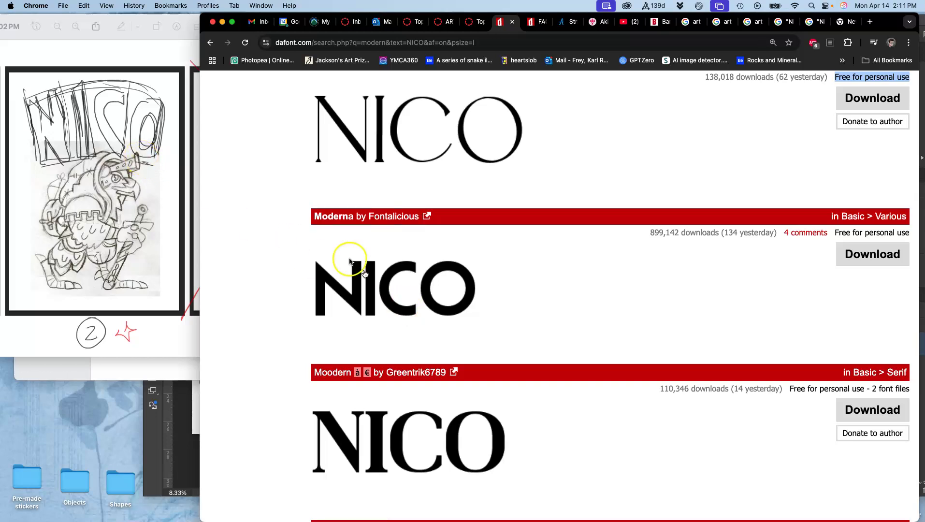
{"action": "scroll", "coordinate": [399, 314], "scroll_direction": "down", "scroll_amount": 5}
{"action": "scroll", "coordinate": [400, 315], "scroll_direction": "down", "scroll_amount": 10}
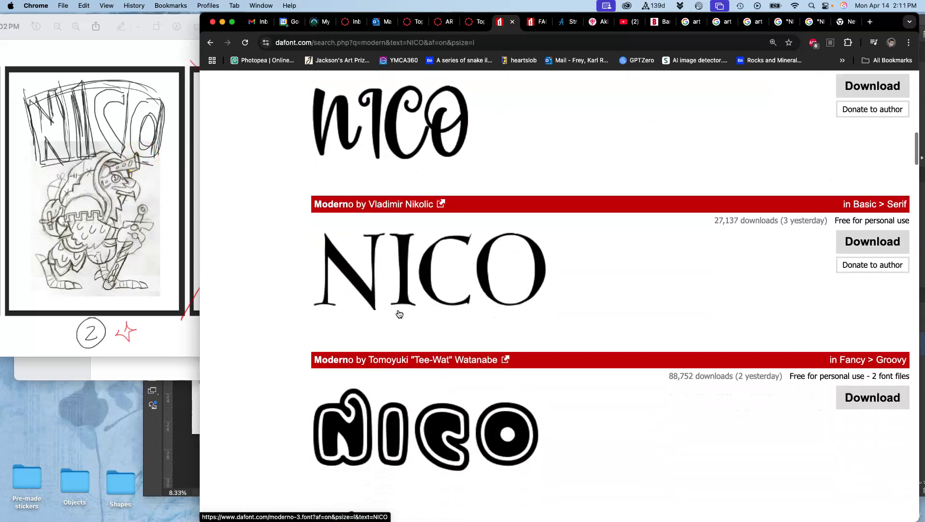
{"action": "scroll", "coordinate": [400, 314], "scroll_direction": "down", "scroll_amount": 15}
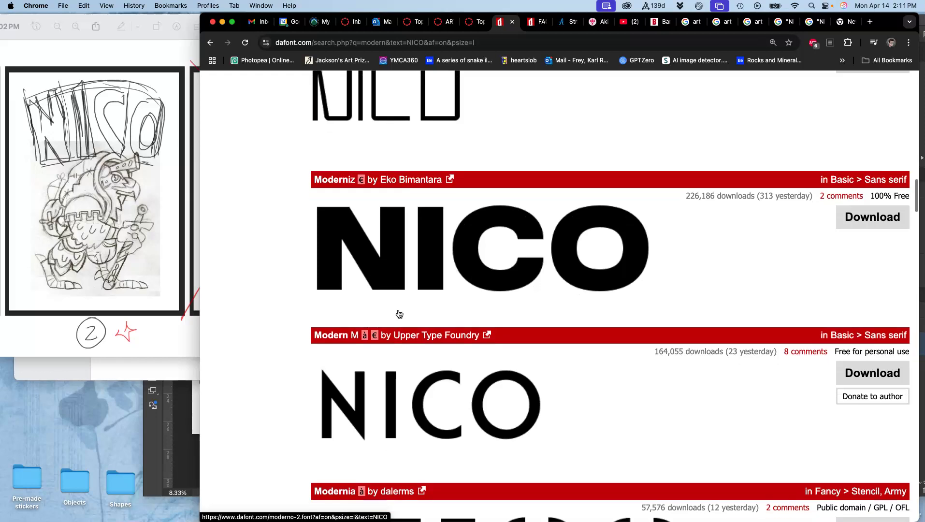
{"action": "scroll", "coordinate": [399, 314], "scroll_direction": "down", "scroll_amount": 15}
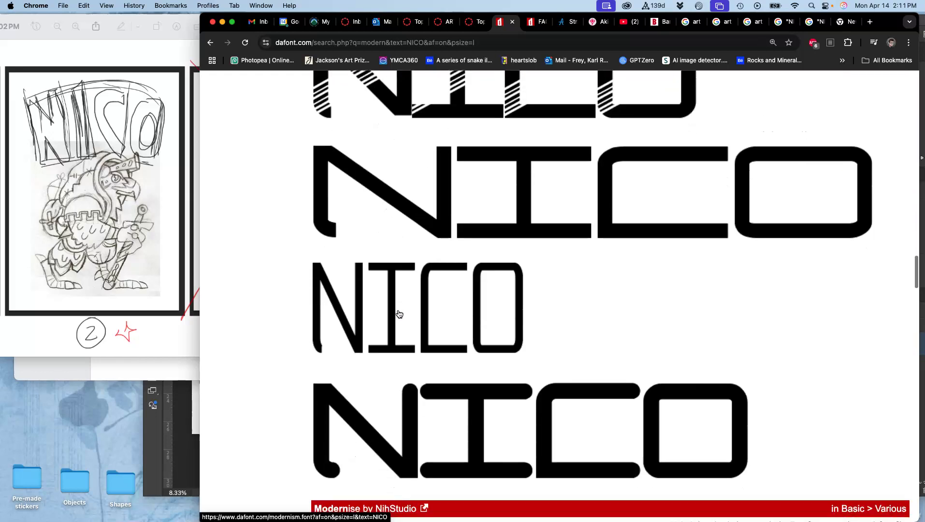
{"action": "scroll", "coordinate": [399, 314], "scroll_direction": "down", "scroll_amount": 15}
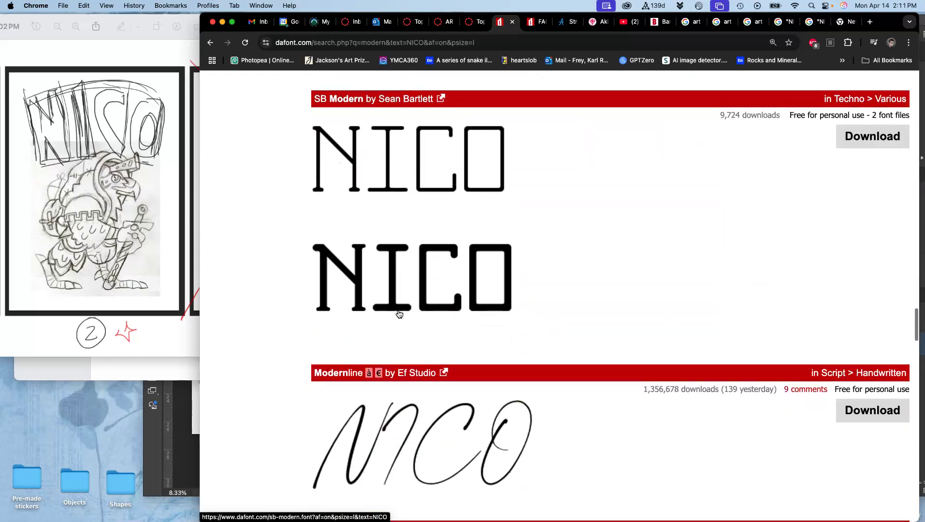
{"action": "scroll", "coordinate": [400, 314], "scroll_direction": "down", "scroll_amount": 6}
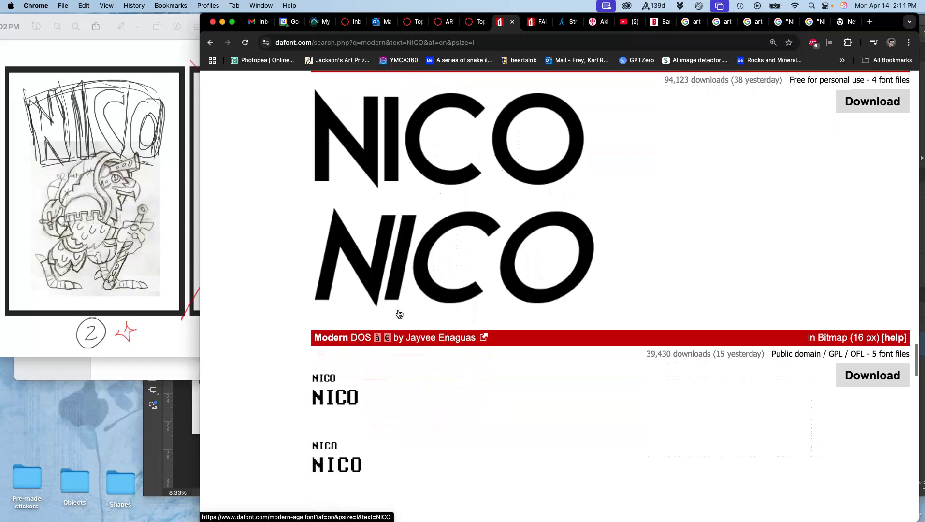
{"action": "scroll", "coordinate": [399, 314], "scroll_direction": "up", "scroll_amount": 5}
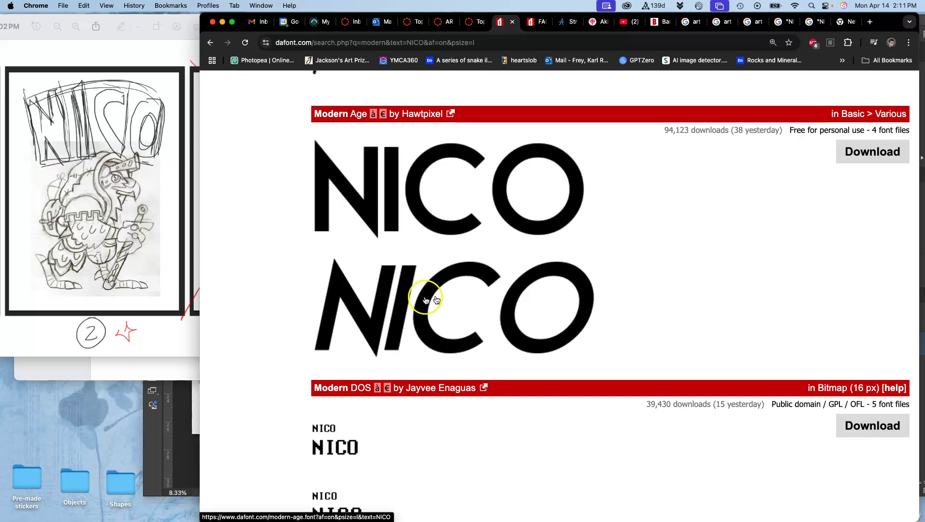
{"action": "scroll", "coordinate": [443, 298], "scroll_direction": "down", "scroll_amount": 8}
{"action": "scroll", "coordinate": [437, 308], "scroll_direction": "down", "scroll_amount": 7}
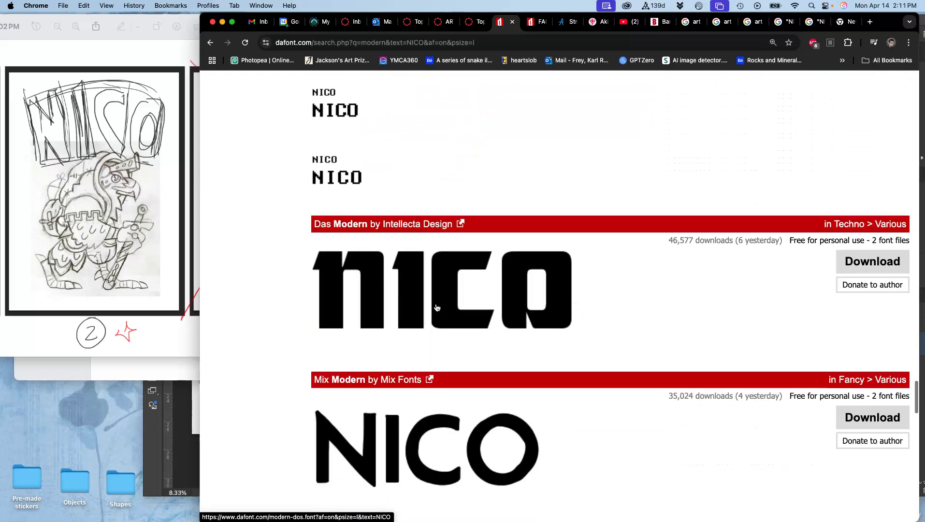
{"action": "scroll", "coordinate": [437, 308], "scroll_direction": "down", "scroll_amount": 10}
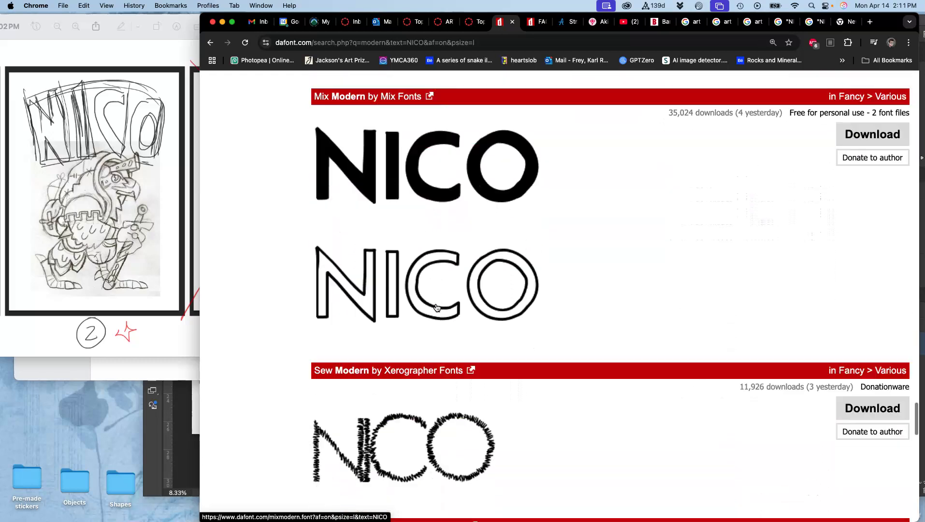
{"action": "scroll", "coordinate": [437, 308], "scroll_direction": "down", "scroll_amount": 12}
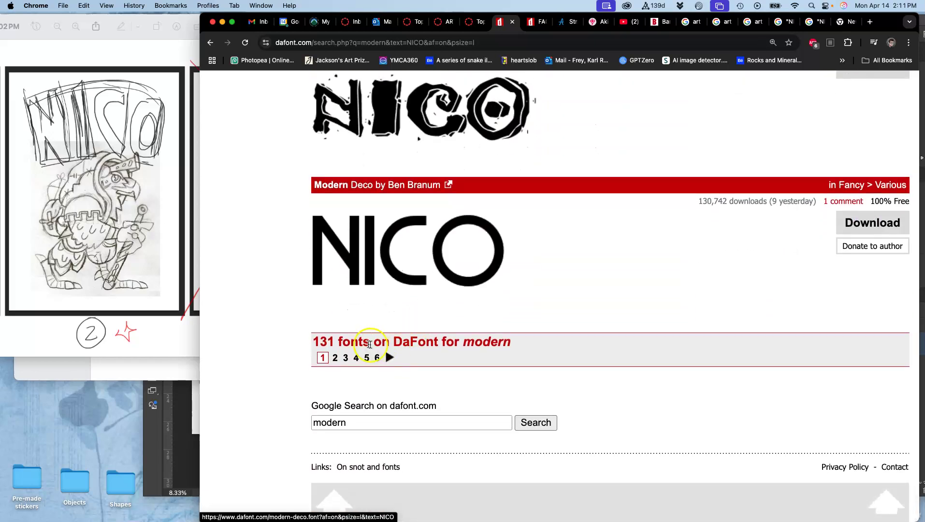
- Open page 2 of the Modern results and examine its NICO previews for lettering that suits sketch 2
{"action": "left_click", "coordinate": [336, 358]}
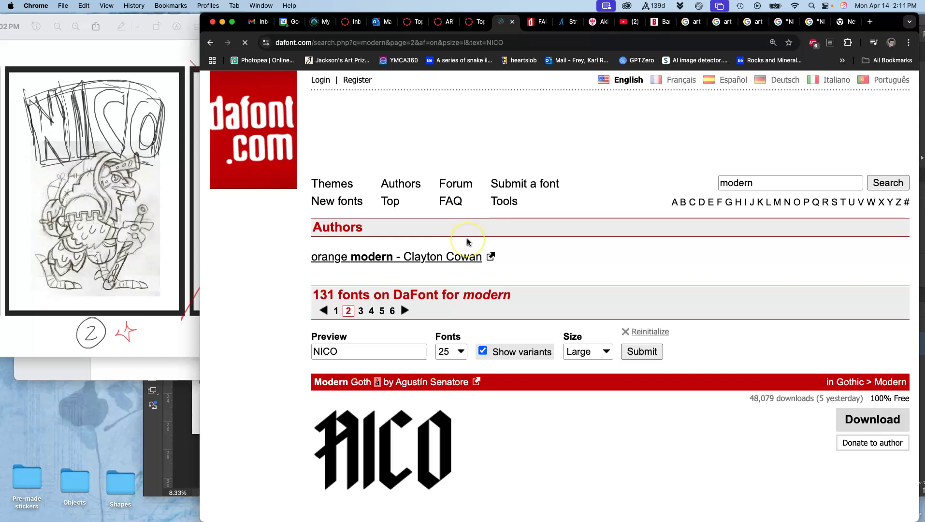
{"action": "scroll", "coordinate": [467, 240], "scroll_direction": "down", "scroll_amount": 10}
{"action": "scroll", "coordinate": [468, 243], "scroll_direction": "down", "scroll_amount": 15}
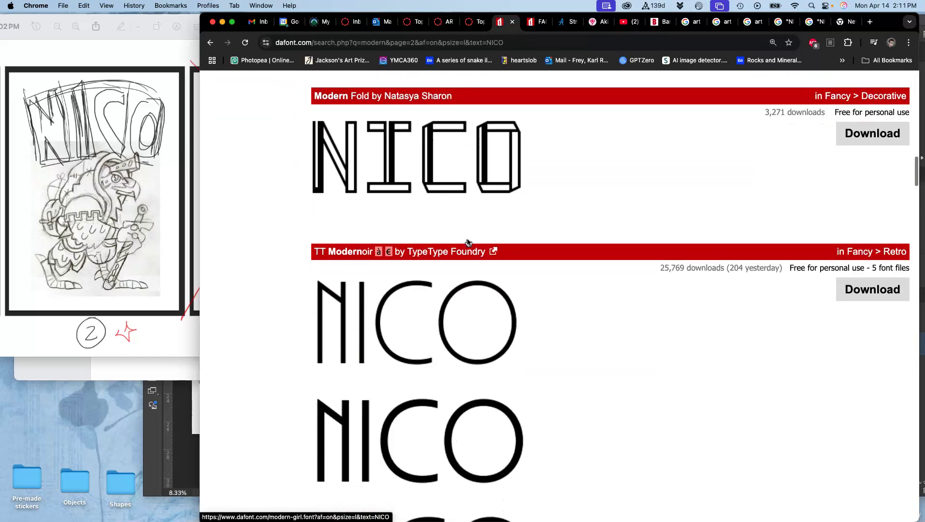
{"action": "scroll", "coordinate": [468, 243], "scroll_direction": "down", "scroll_amount": 5}
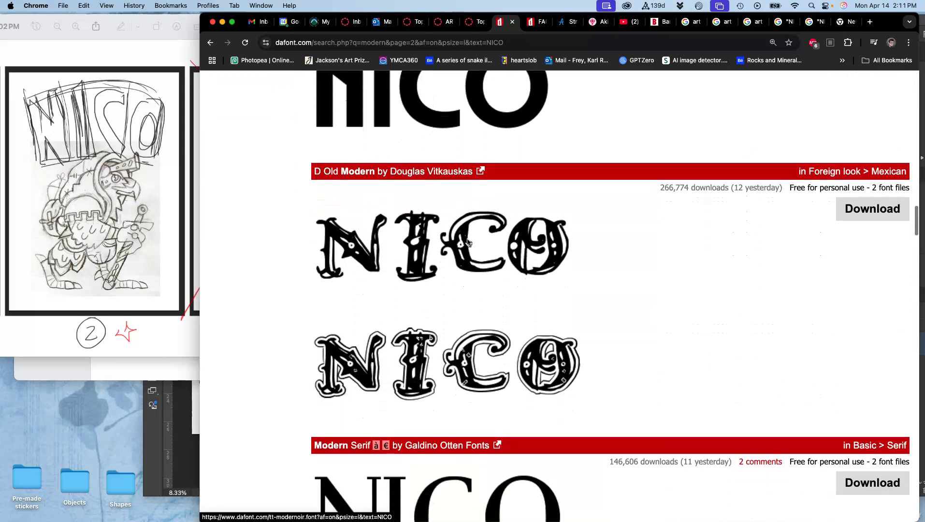
{"action": "scroll", "coordinate": [468, 242], "scroll_direction": "up", "scroll_amount": 4}
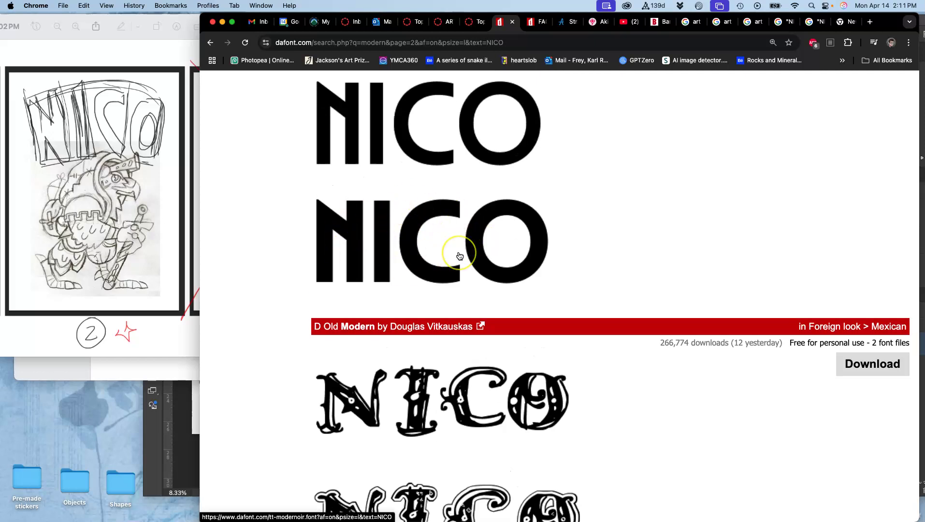
{"action": "scroll", "coordinate": [460, 255], "scroll_direction": "down", "scroll_amount": 20}
{"action": "scroll", "coordinate": [460, 256], "scroll_direction": "down", "scroll_amount": 1}
{"action": "scroll", "coordinate": [459, 256], "scroll_direction": "up", "scroll_amount": 5}
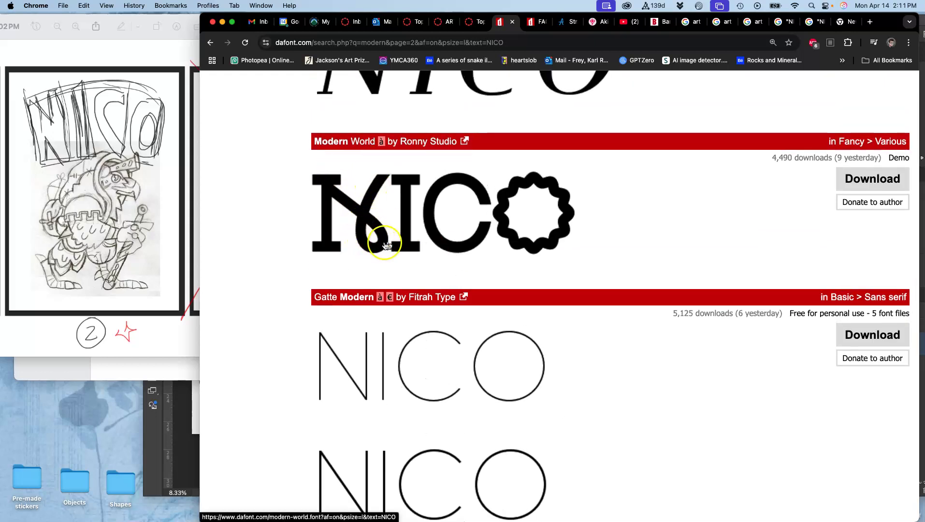
{"action": "scroll", "coordinate": [448, 247], "scroll_direction": "down", "scroll_amount": 15}
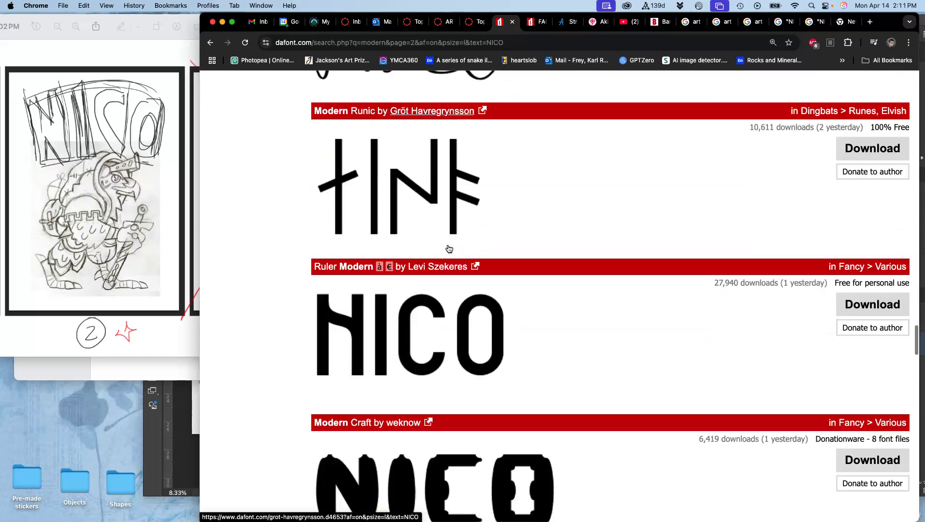
{"action": "scroll", "coordinate": [449, 249], "scroll_direction": "down", "scroll_amount": 5}
{"action": "scroll", "coordinate": [448, 248], "scroll_direction": "up", "scroll_amount": 1}
{"action": "scroll", "coordinate": [448, 249], "scroll_direction": "down", "scroll_amount": 5}
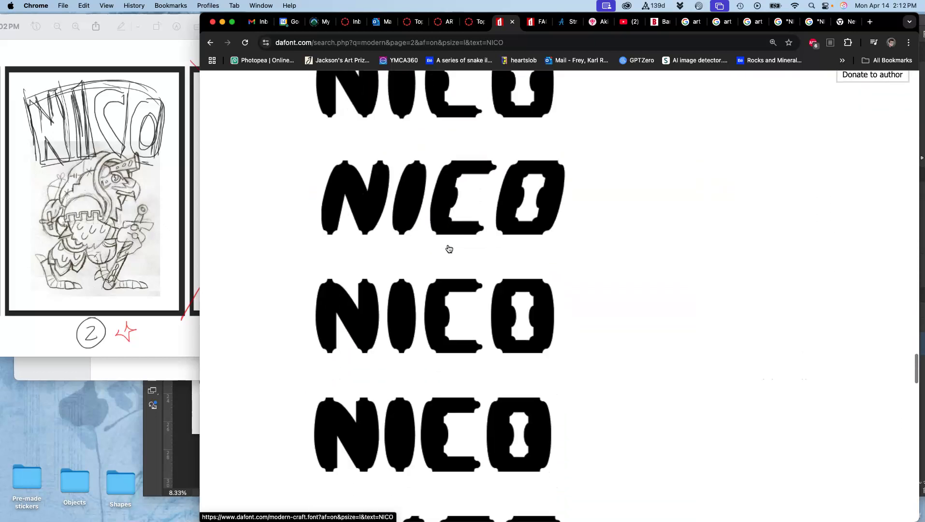
{"action": "scroll", "coordinate": [448, 248], "scroll_direction": "down", "scroll_amount": 12}
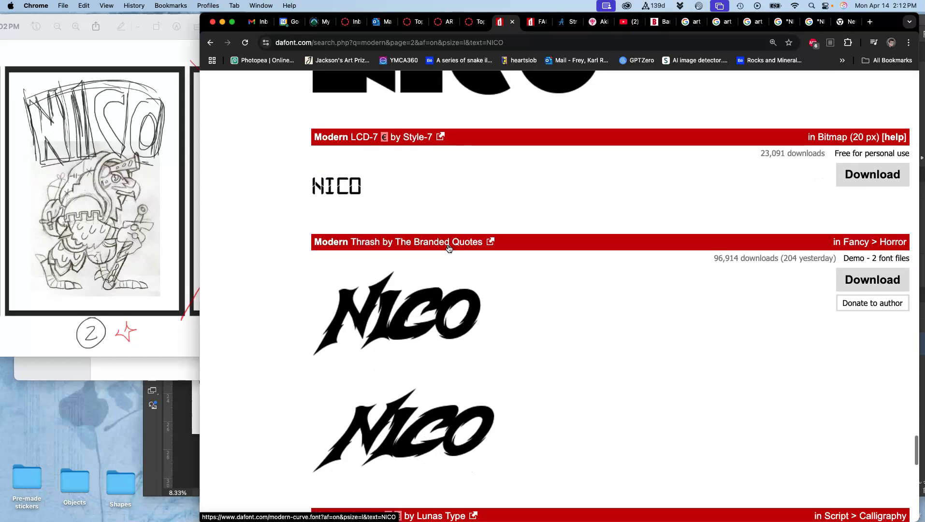
{"action": "scroll", "coordinate": [449, 248], "scroll_direction": "down", "scroll_amount": 12}
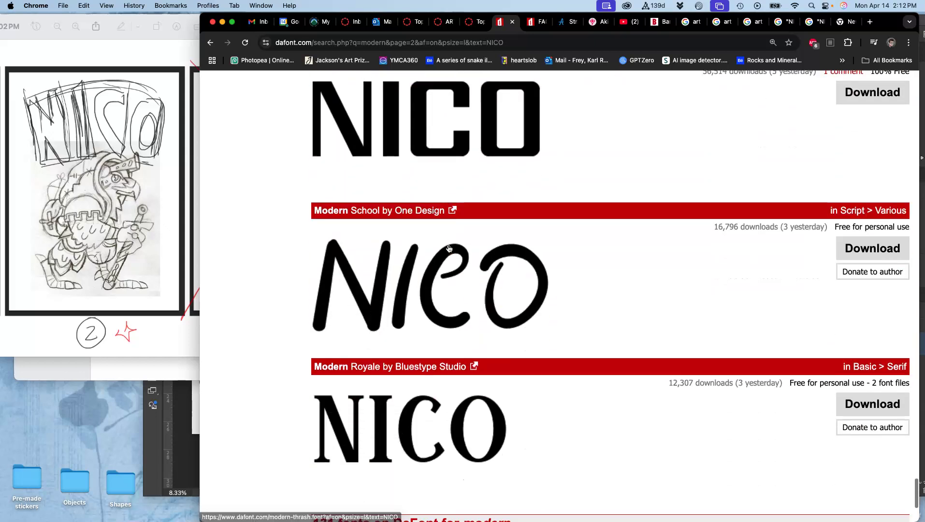
{"action": "scroll", "coordinate": [449, 248], "scroll_direction": "down", "scroll_amount": 5}
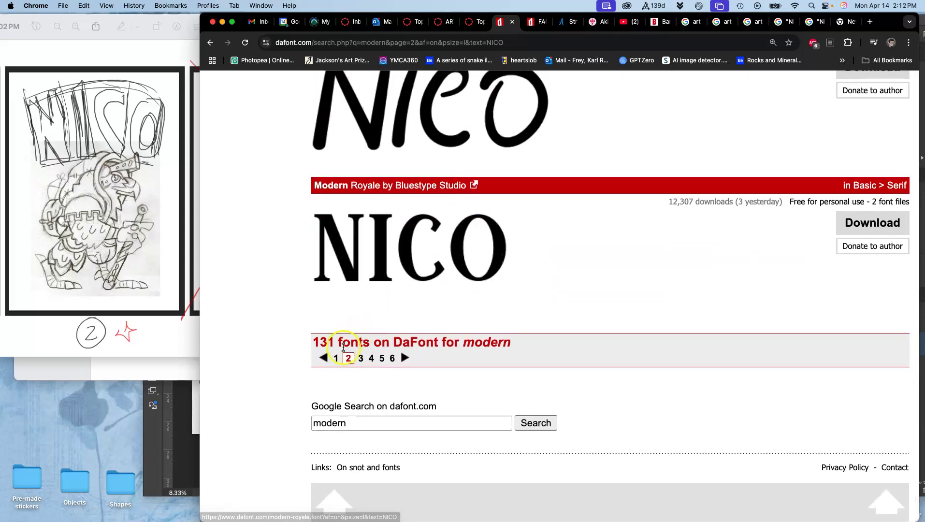
- Return to page 1 of the Modern results and find the Mix Modern font's solid and outline NICO previews
{"action": "left_click", "coordinate": [335, 359]}
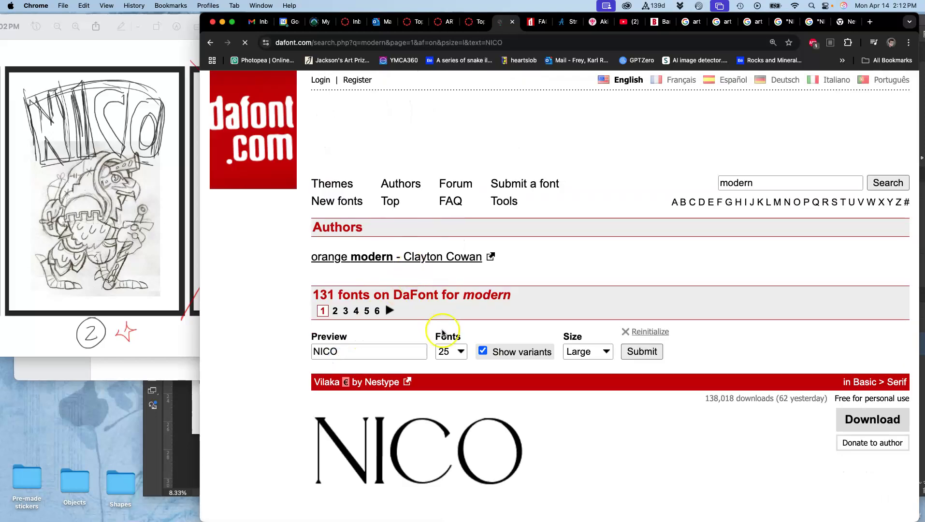
{"action": "scroll", "coordinate": [441, 332], "scroll_direction": "down", "scroll_amount": 15}
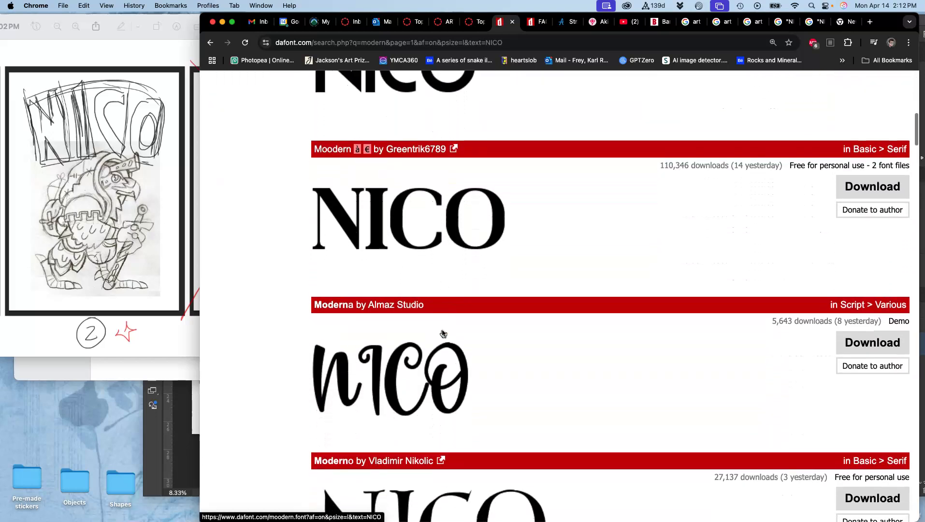
{"action": "scroll", "coordinate": [442, 334], "scroll_direction": "up", "scroll_amount": 5}
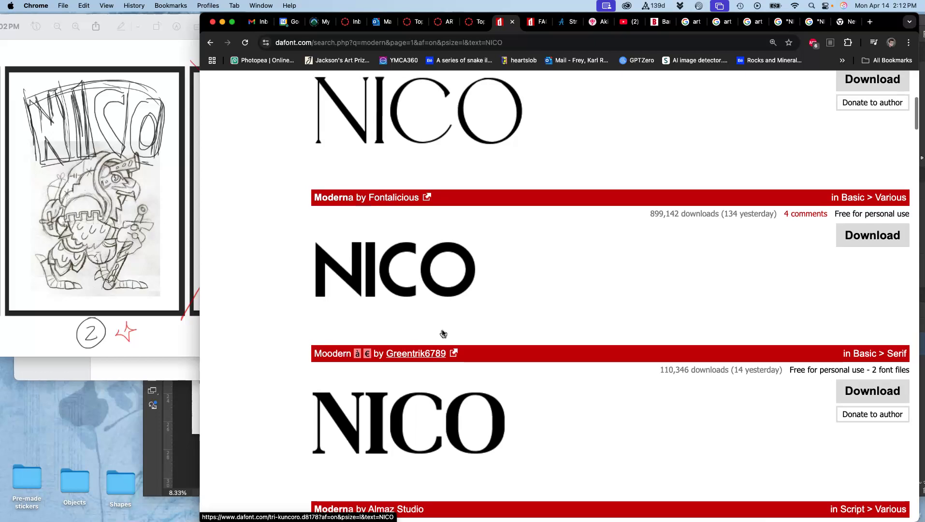
{"action": "scroll", "coordinate": [443, 334], "scroll_direction": "down", "scroll_amount": 15}
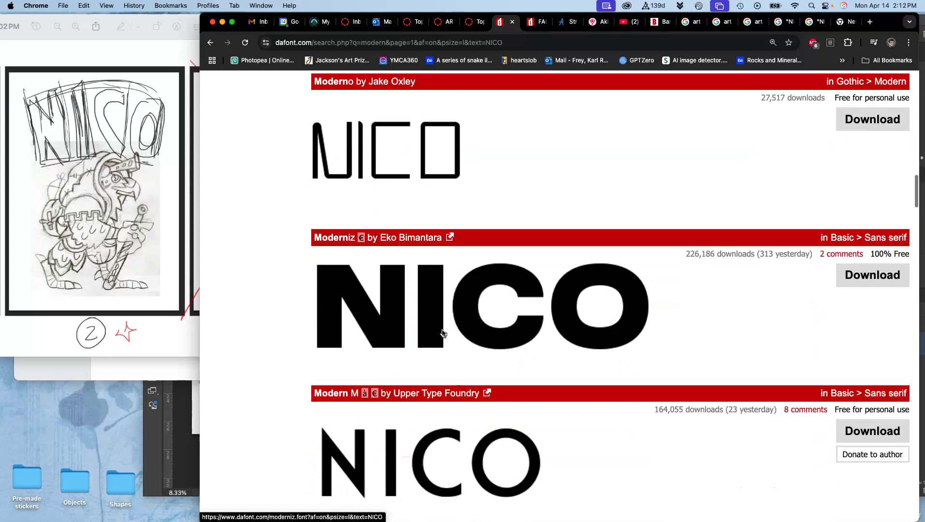
{"action": "scroll", "coordinate": [443, 334], "scroll_direction": "down", "scroll_amount": 15}
{"action": "scroll", "coordinate": [443, 333], "scroll_direction": "down", "scroll_amount": 7}
{"action": "scroll", "coordinate": [443, 333], "scroll_direction": "down", "scroll_amount": 15}
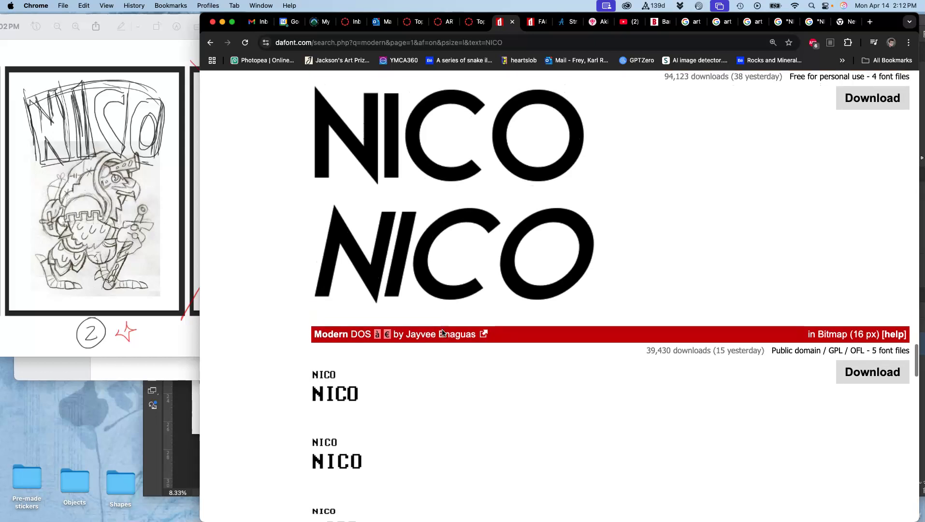
{"action": "scroll", "coordinate": [443, 333], "scroll_direction": "down", "scroll_amount": 3}
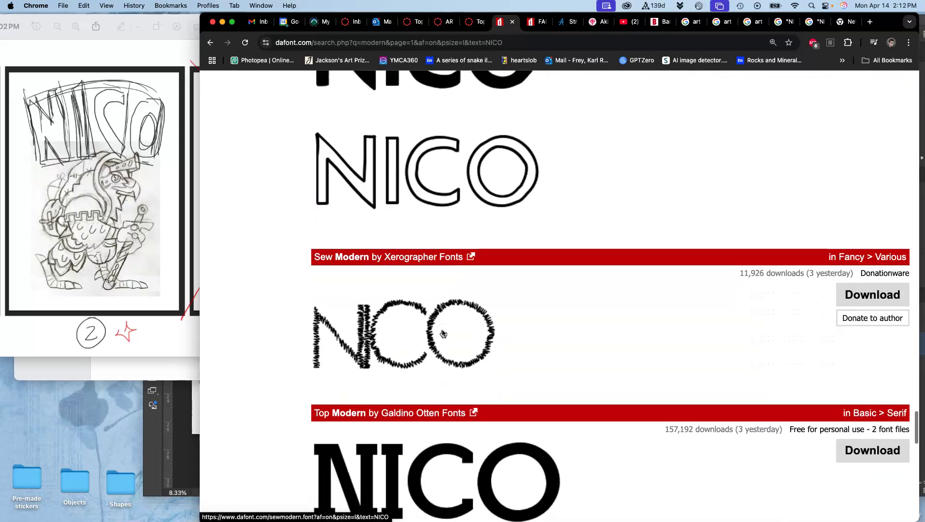
{"action": "scroll", "coordinate": [442, 333], "scroll_direction": "up", "scroll_amount": 4}
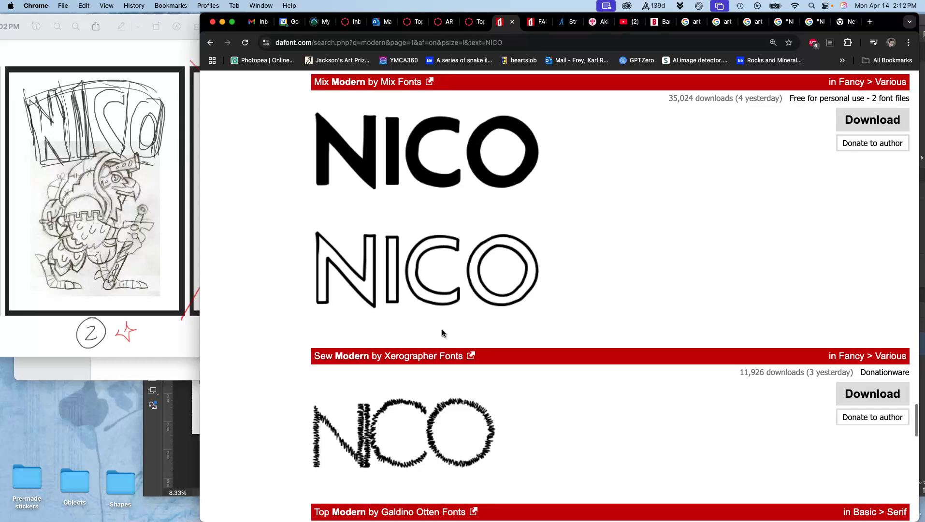
{"action": "scroll", "coordinate": [442, 333], "scroll_direction": "down", "scroll_amount": 10}
{"action": "scroll", "coordinate": [443, 333], "scroll_direction": "up", "scroll_amount": 7}
{"action": "scroll", "coordinate": [442, 333], "scroll_direction": "up", "scroll_amount": 4}
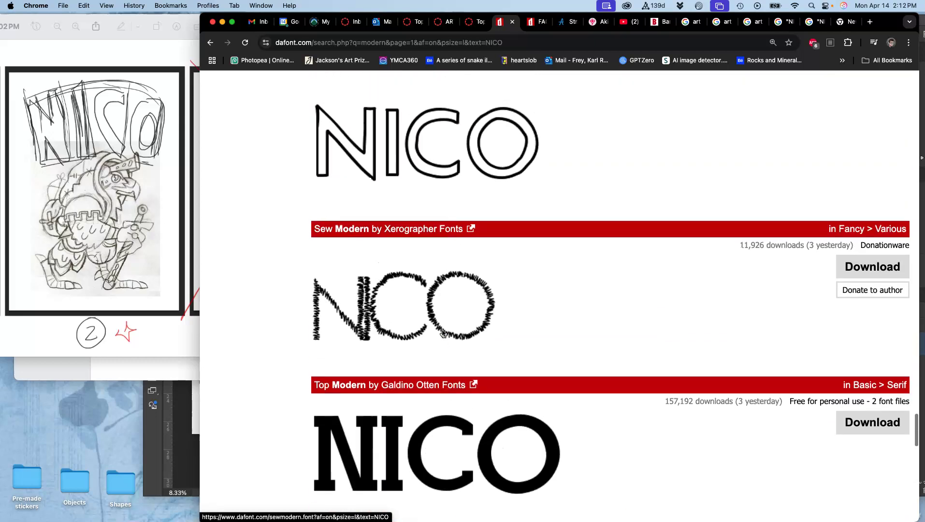
{"action": "scroll", "coordinate": [444, 333], "scroll_direction": "up", "scroll_amount": 2}
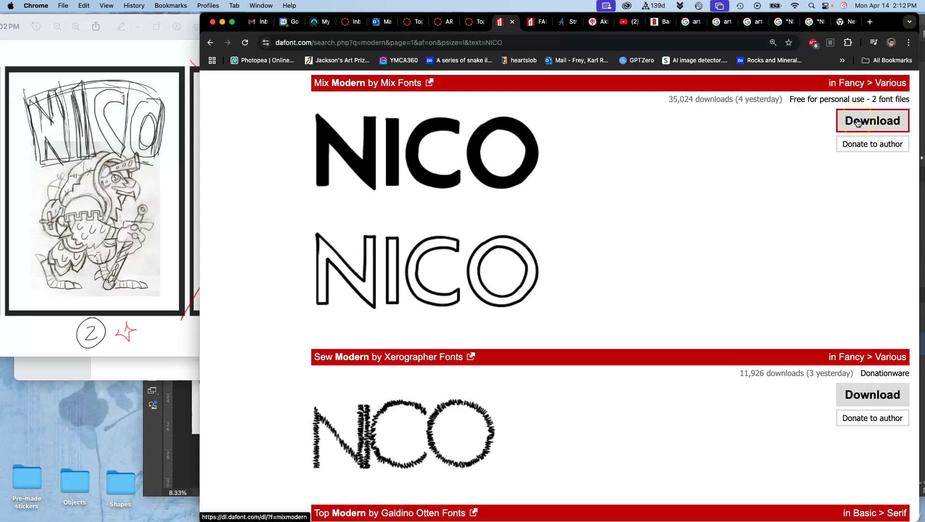
{"action": "scroll", "coordinate": [673, 188], "scroll_direction": "up", "scroll_amount": 1}
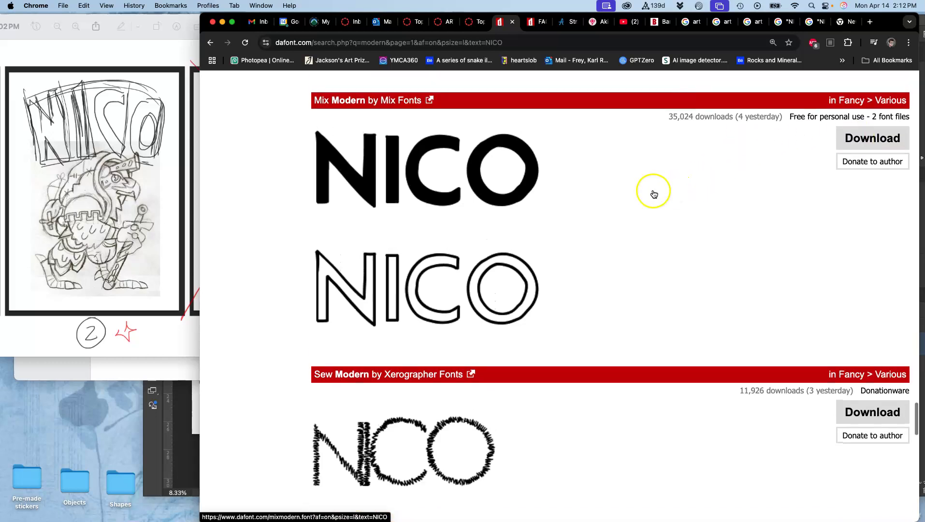
- Enlarge the Mix Modern font's results and capture a screenshot of its solid NICO preview
{"action": "key", "text": "super+equal"}
{"action": "key", "text": "super+equal"}
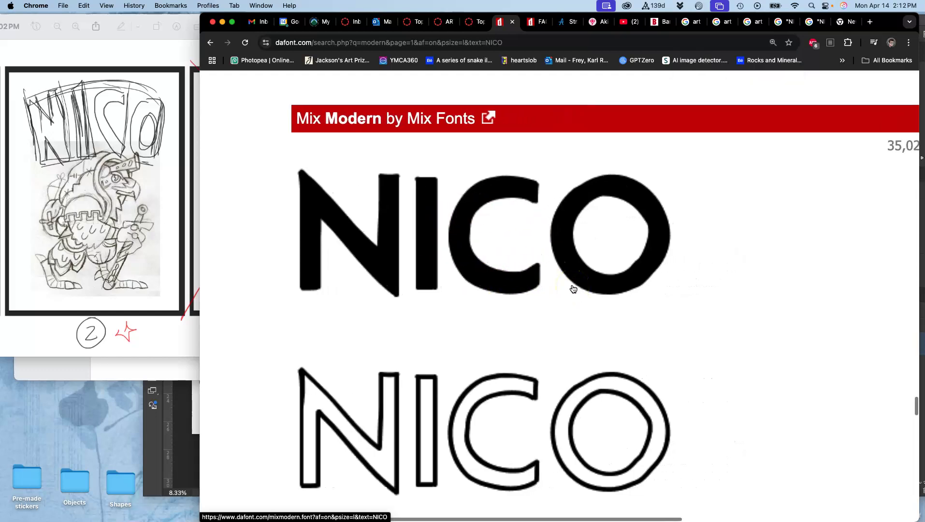
{"action": "key", "text": "super+equal"}
{"action": "key", "text": "super+minus"}
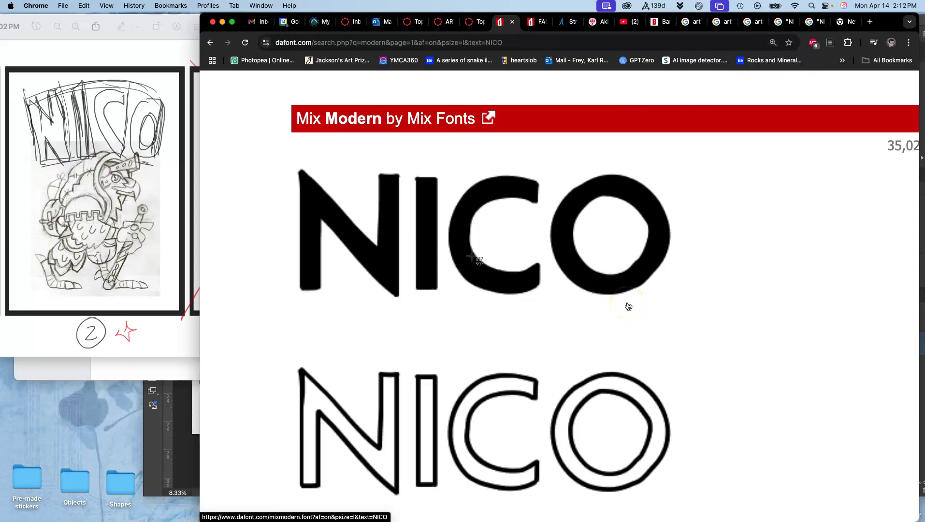
{"action": "left_click_drag", "start_coordinate": [281, 151], "coordinate": [686, 331]}
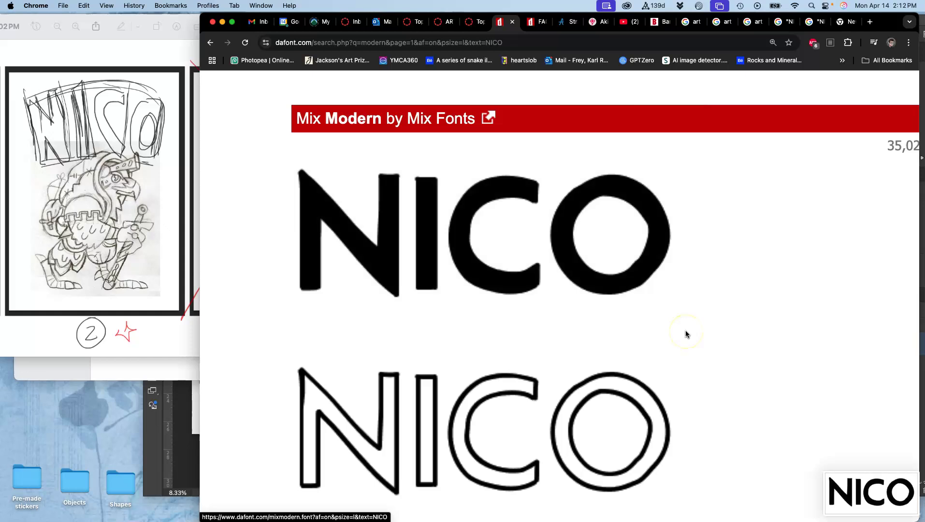
- Examine the other NICO previews on page 1 of the Modern results for another bold lettering candidate
{"action": "scroll", "coordinate": [686, 330], "scroll_direction": "down", "scroll_amount": 10}
{"action": "scroll", "coordinate": [687, 334], "scroll_direction": "down", "scroll_amount": 15}
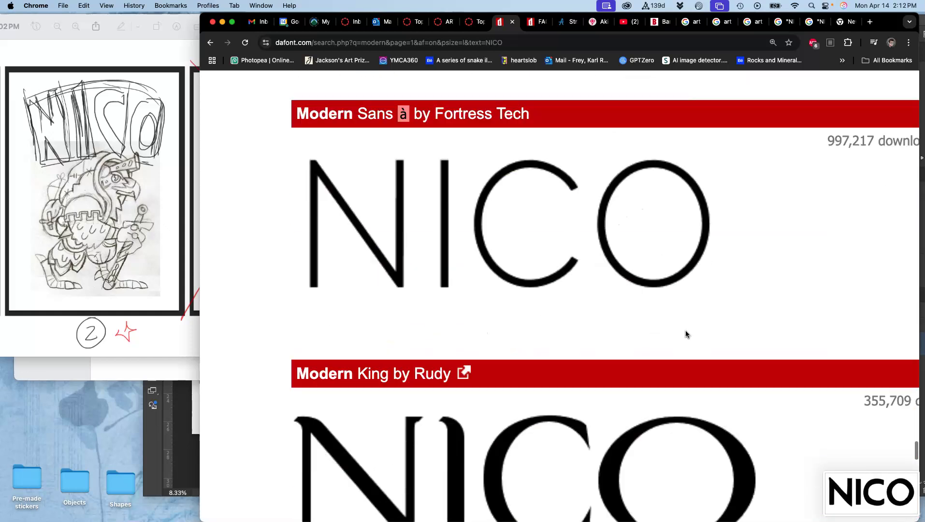
{"action": "scroll", "coordinate": [687, 334], "scroll_direction": "down", "scroll_amount": 15}
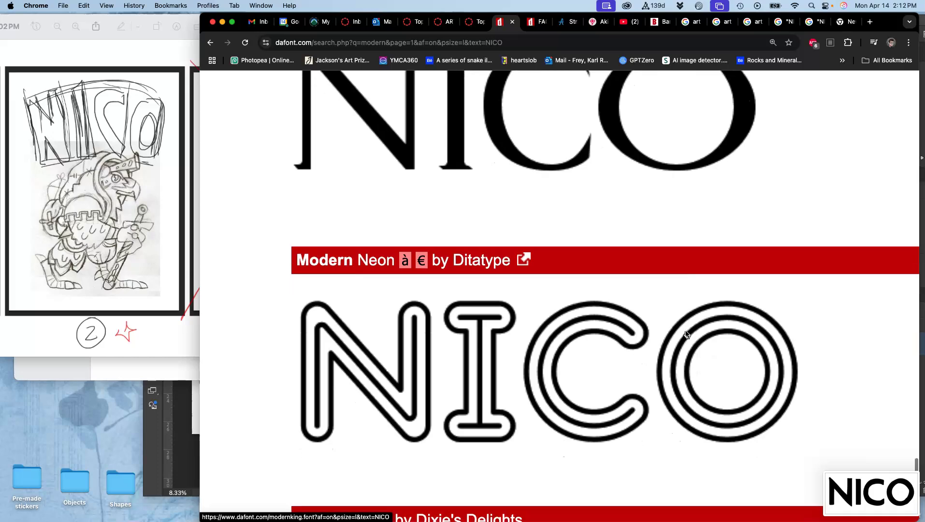
{"action": "scroll", "coordinate": [687, 334], "scroll_direction": "up", "scroll_amount": 20}
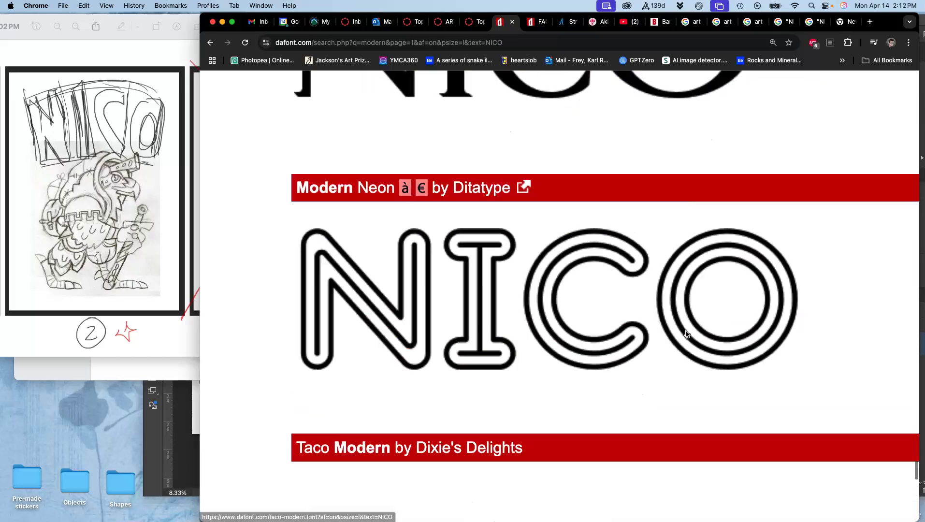
{"action": "scroll", "coordinate": [685, 334], "scroll_direction": "up", "scroll_amount": 20}
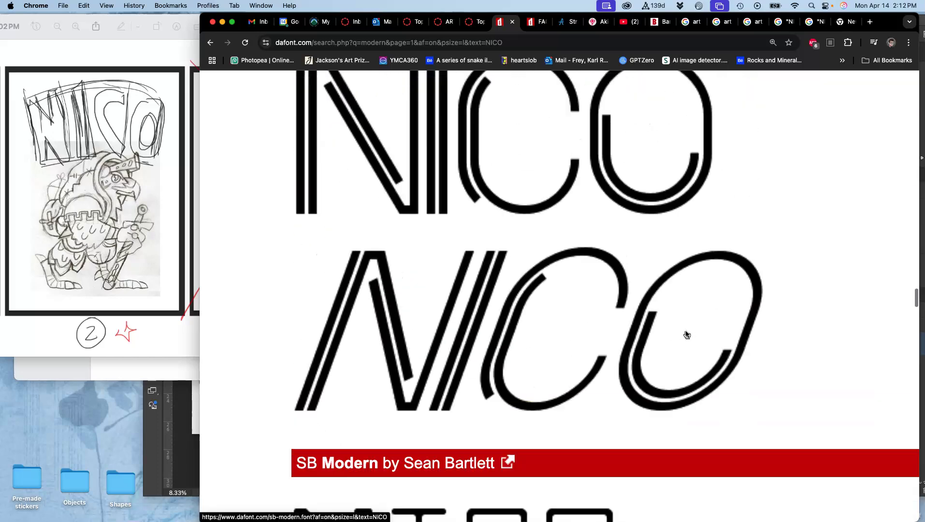
{"action": "scroll", "coordinate": [687, 335], "scroll_direction": "up", "scroll_amount": 15}
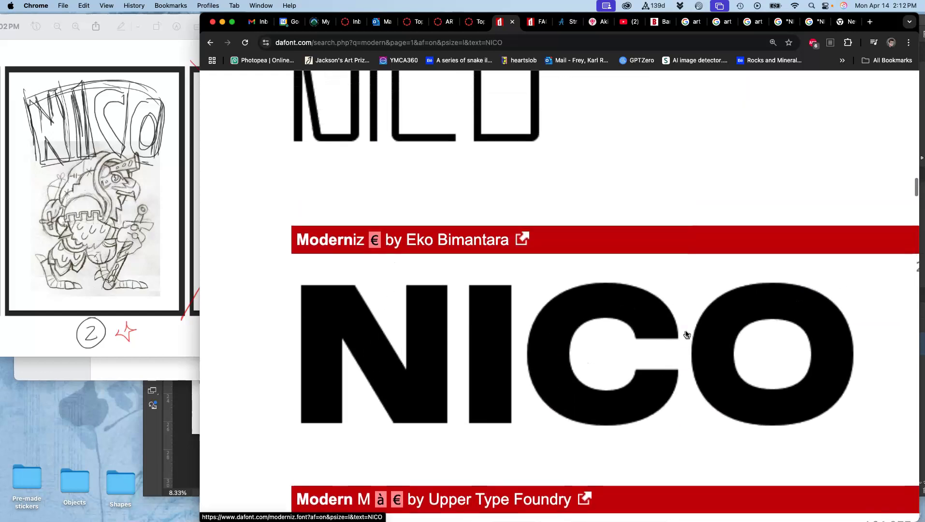
{"action": "scroll", "coordinate": [687, 334], "scroll_direction": "up", "scroll_amount": 15}
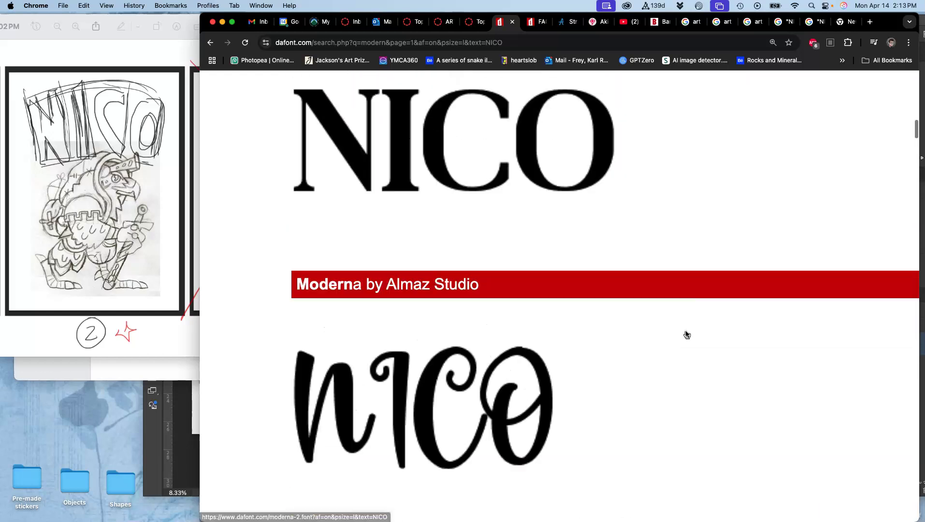
{"action": "scroll", "coordinate": [686, 334], "scroll_direction": "up", "scroll_amount": 6}
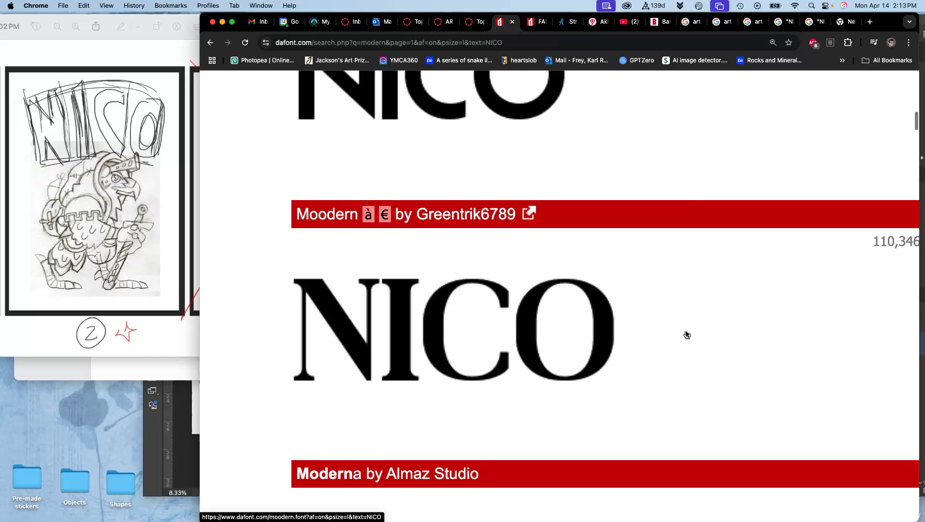
{"action": "scroll", "coordinate": [687, 334], "scroll_direction": "up", "scroll_amount": 4}
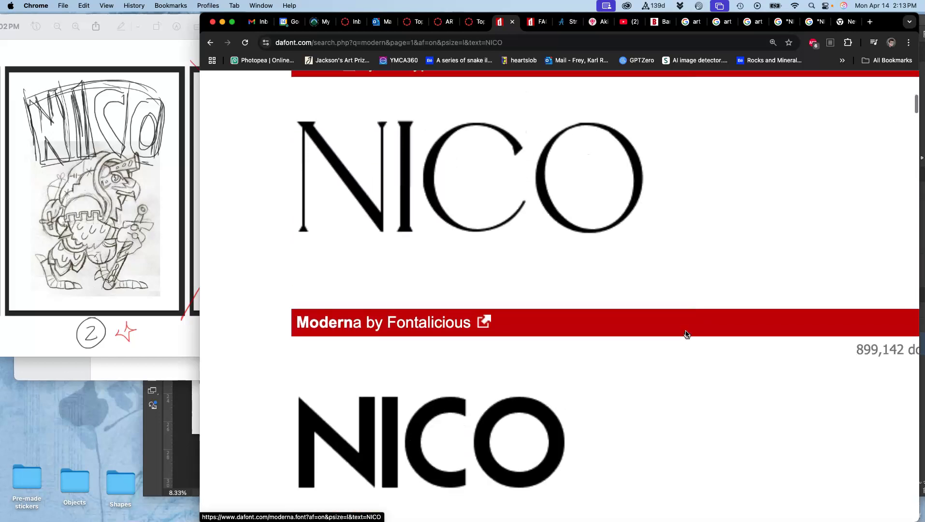
- Enlarge the page to 300% and capture a screenshot of the NICO preview of Moderna by Fontalicious
{"action": "scroll", "coordinate": [581, 335], "scroll_direction": "down", "scroll_amount": 5}
{"action": "key", "text": "super+equal"}
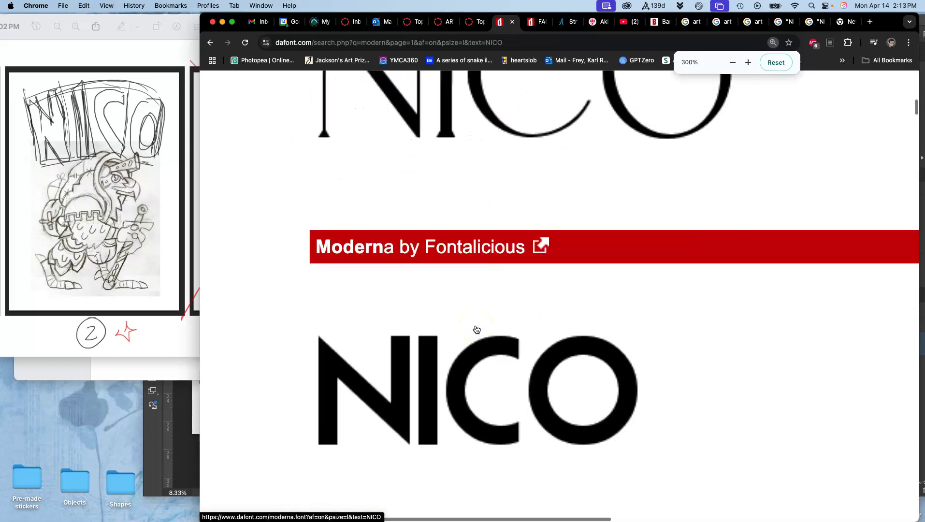
{"action": "scroll", "coordinate": [475, 331], "scroll_direction": "down", "scroll_amount": 3}
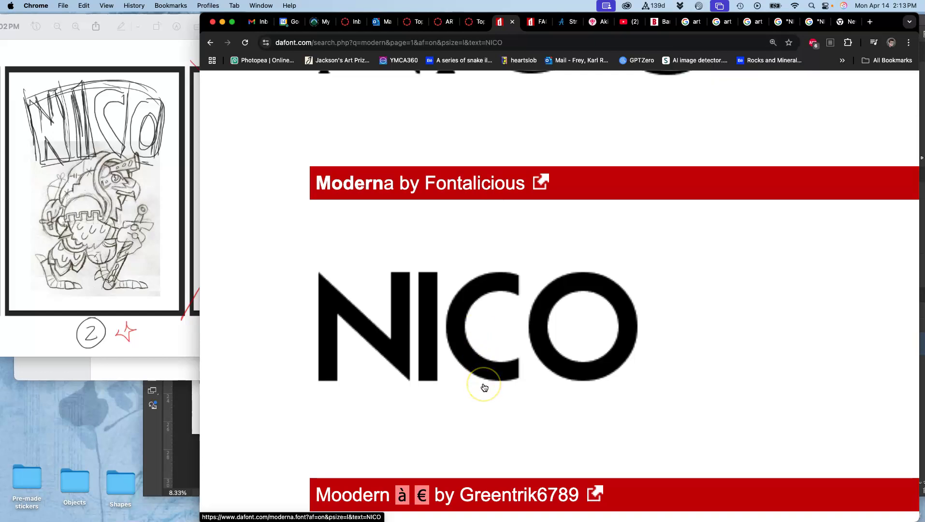
{"action": "left_click_drag", "start_coordinate": [300, 247], "coordinate": [663, 416]}
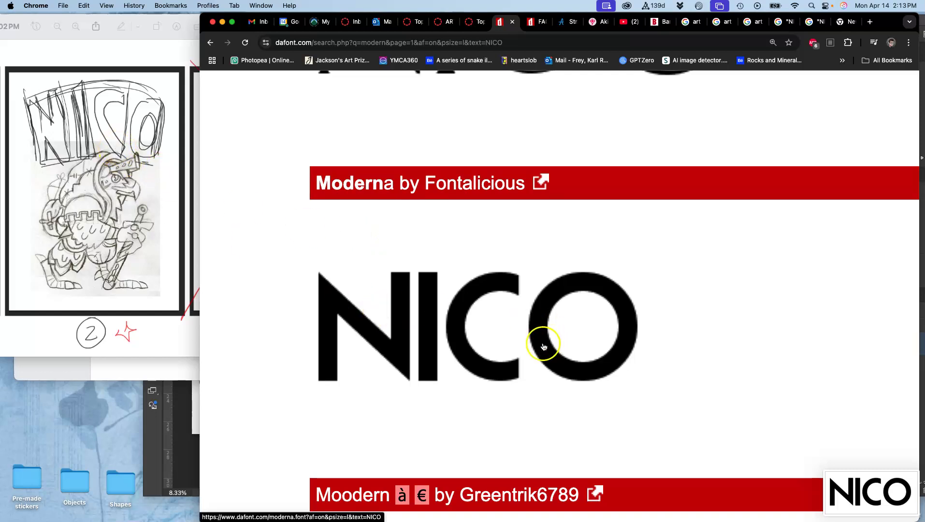
- Open unnamed.png from Finder's Assign. #6 folder in Preview and place its window over the lower part of sketch 2
{"action": "left_click", "coordinate": [144, 376]}
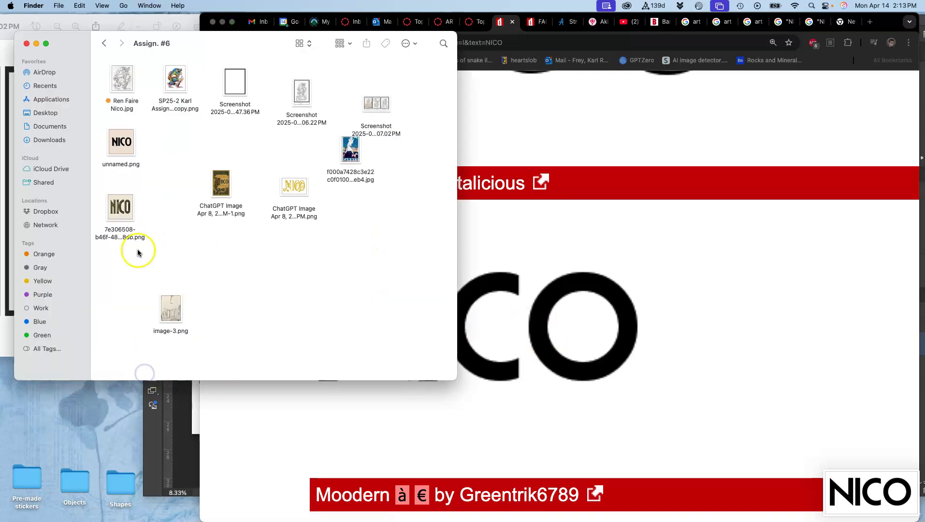
{"action": "double_click", "coordinate": [122, 150]}
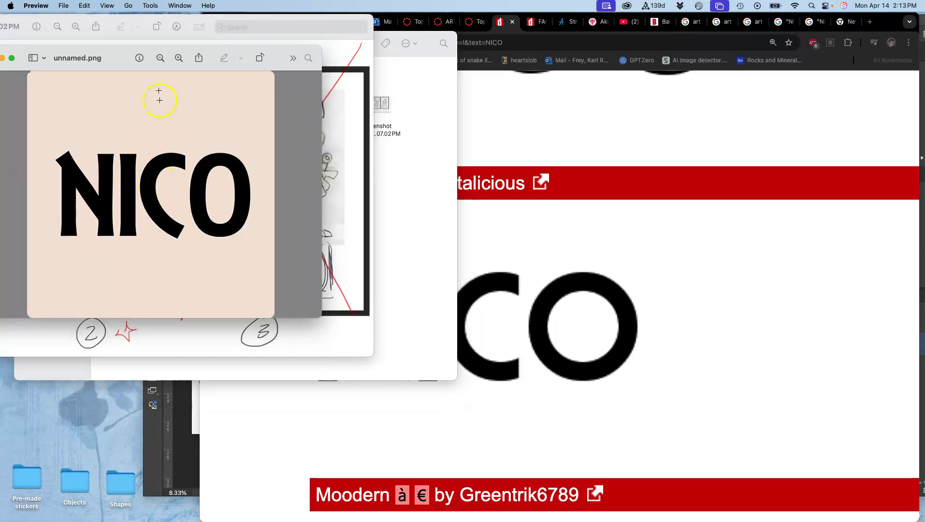
{"action": "left_click_drag", "start_coordinate": [120, 54], "coordinate": [111, 262]}
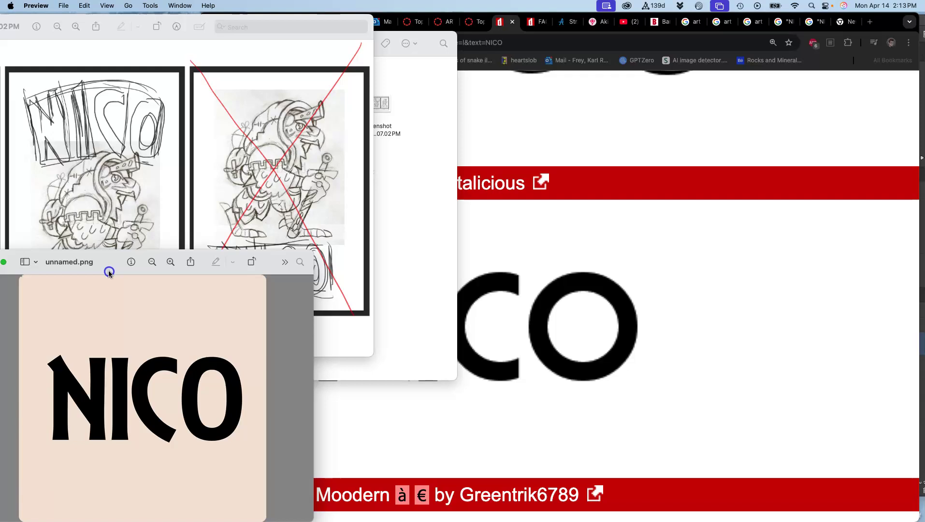
- Return to Chrome and compare the remaining NICO previews on page 1 of the Modern results with the unnamed.png lettering
{"action": "left_click", "coordinate": [539, 328]}
{"action": "scroll", "coordinate": [537, 331], "scroll_direction": "down", "scroll_amount": 10}
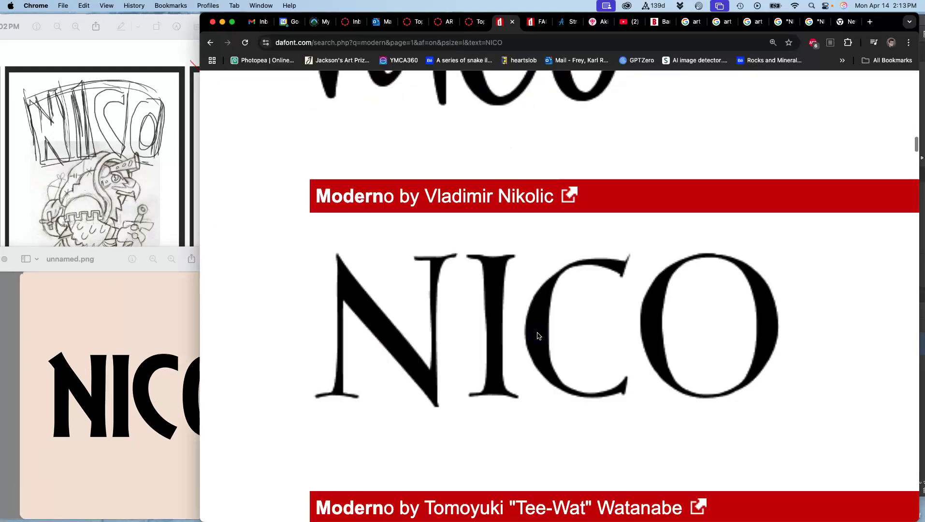
{"action": "scroll", "coordinate": [537, 333], "scroll_direction": "down", "scroll_amount": 15}
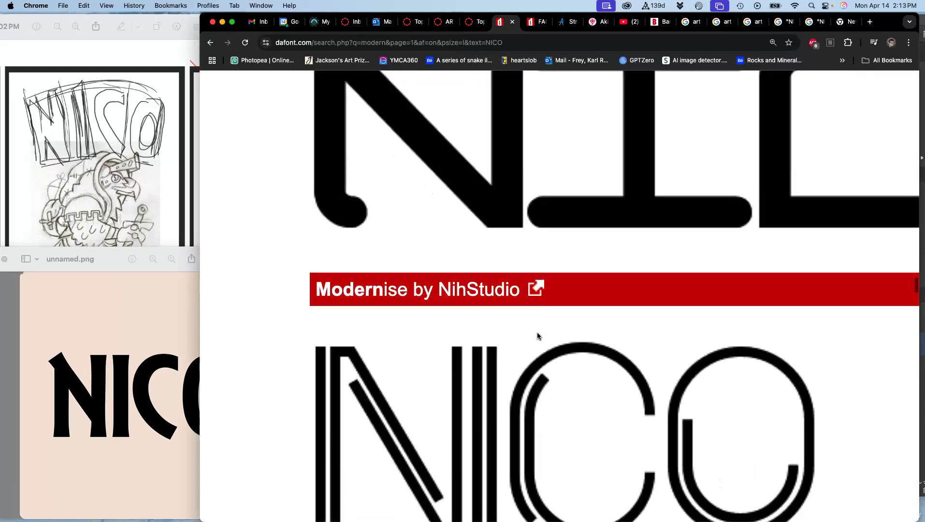
{"action": "scroll", "coordinate": [538, 337], "scroll_direction": "down", "scroll_amount": 15}
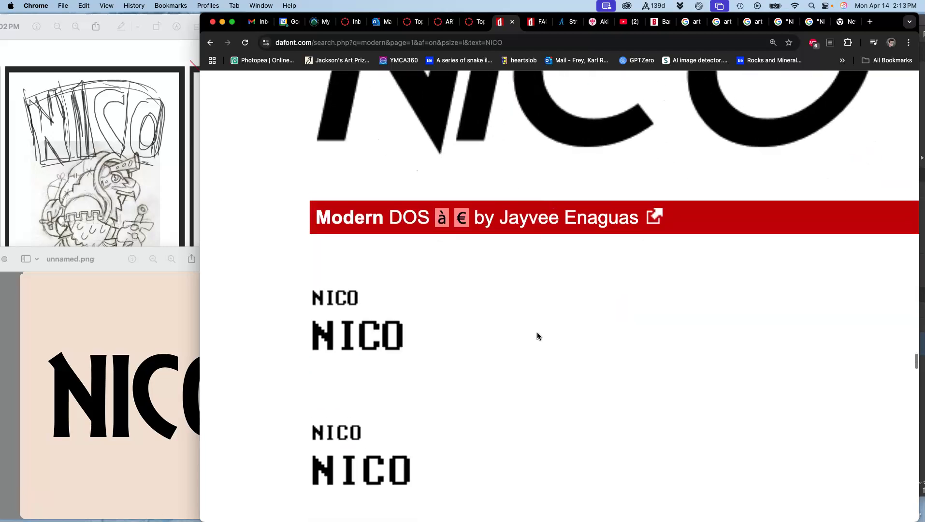
{"action": "scroll", "coordinate": [538, 335], "scroll_direction": "down", "scroll_amount": 15}
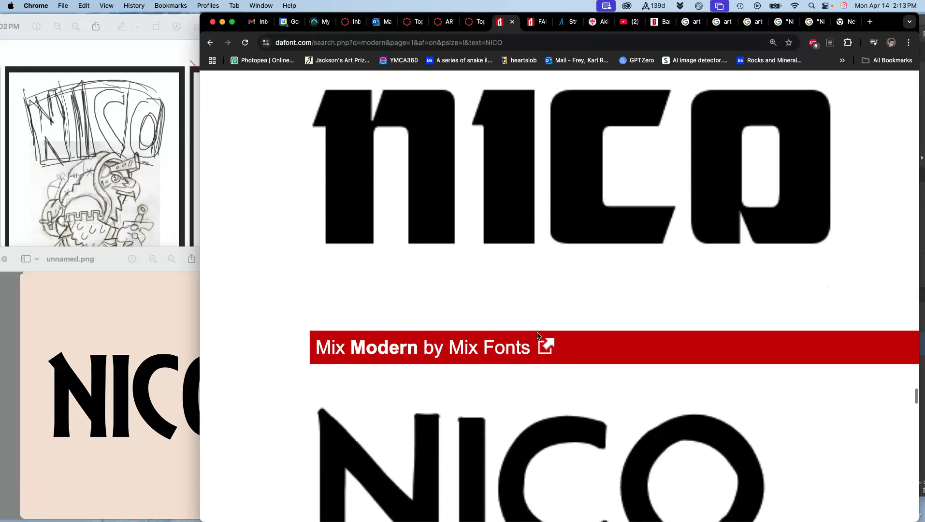
{"action": "scroll", "coordinate": [538, 334], "scroll_direction": "down", "scroll_amount": 10}
{"action": "scroll", "coordinate": [538, 335], "scroll_direction": "up", "scroll_amount": 12}
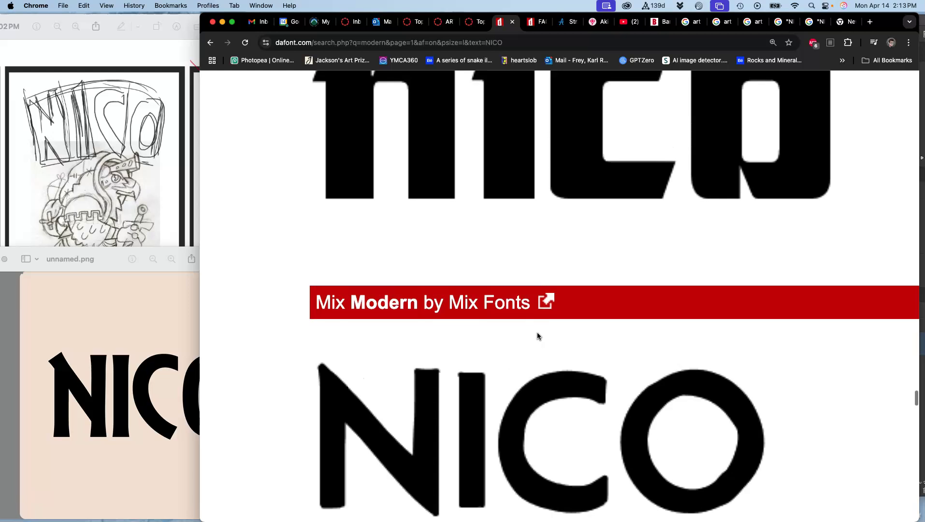
{"action": "scroll", "coordinate": [537, 336], "scroll_direction": "down", "scroll_amount": 10}
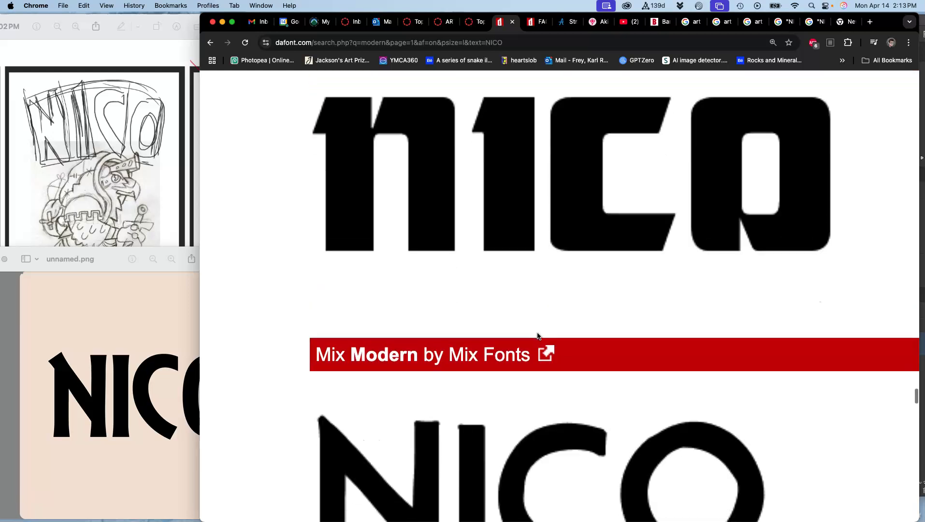
{"action": "scroll", "coordinate": [538, 335], "scroll_direction": "down", "scroll_amount": 15}
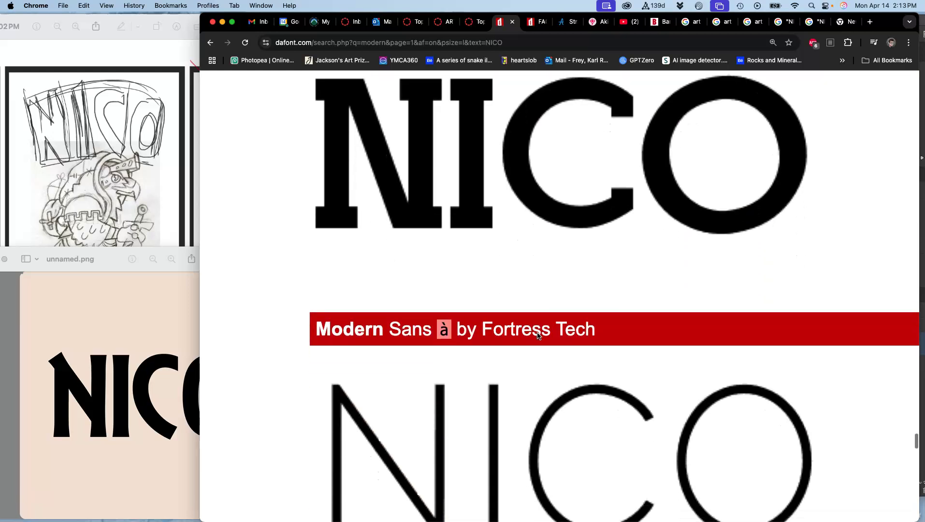
{"action": "scroll", "coordinate": [537, 336], "scroll_direction": "down", "scroll_amount": 7}
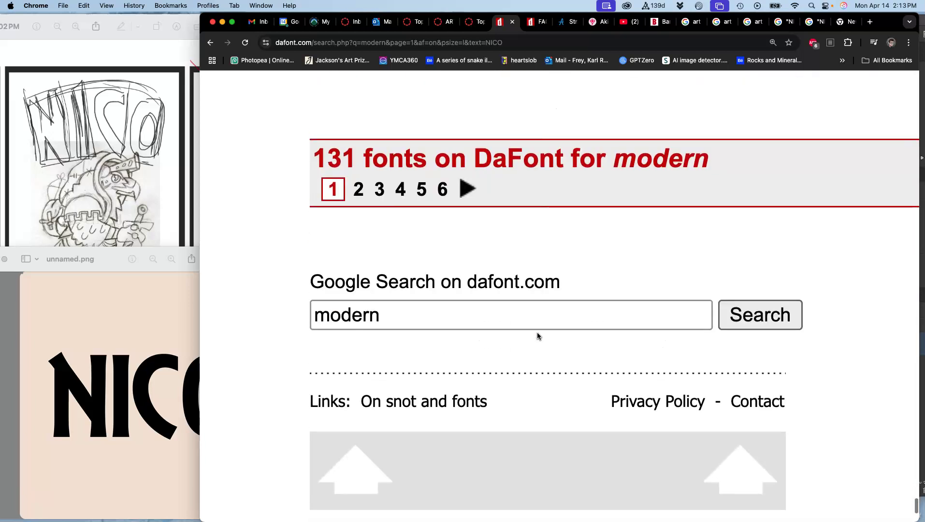
- Open page 6 of the Modern results and examine its NICO previews
{"action": "left_click", "coordinate": [444, 203]}
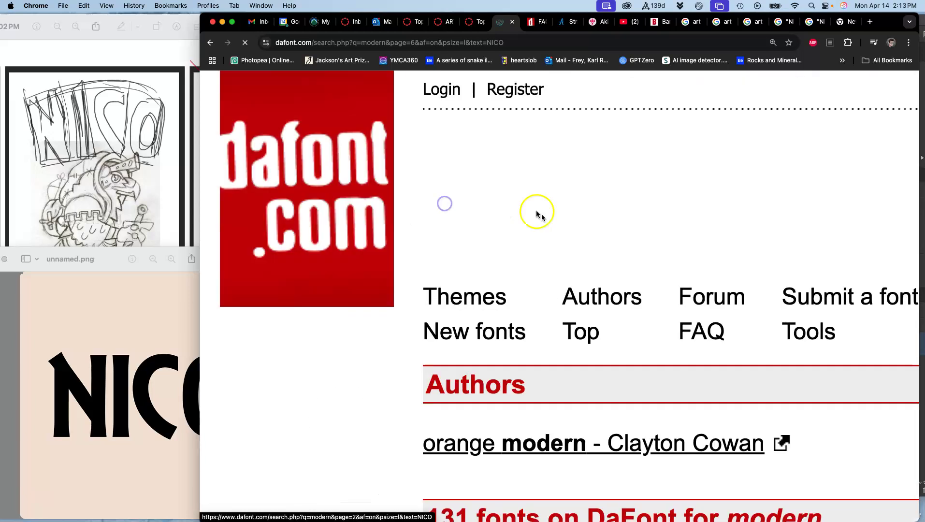
{"action": "scroll", "coordinate": [544, 230], "scroll_direction": "down", "scroll_amount": 12}
{"action": "scroll", "coordinate": [544, 231], "scroll_direction": "down", "scroll_amount": 15}
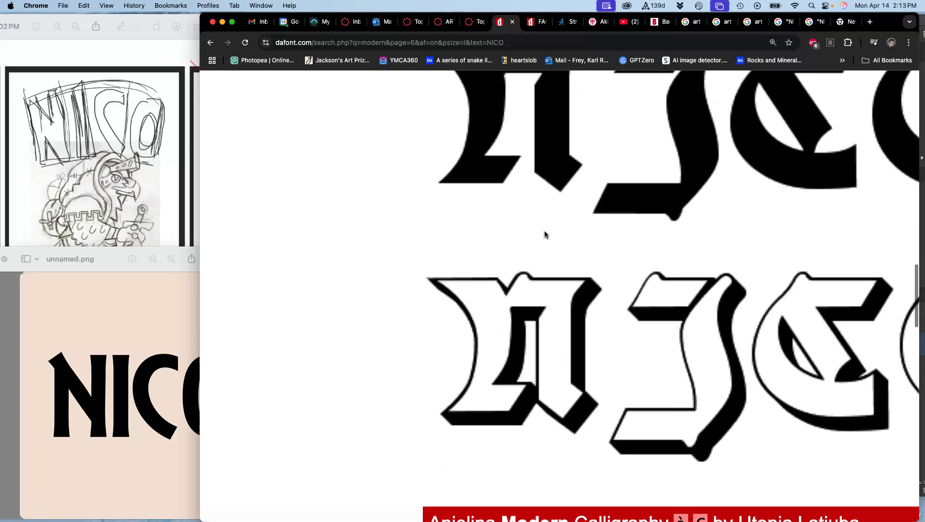
- Open page 4 of the Modern results and compare its NICO previews with the unnamed.png lettering and sketch 2
{"action": "left_click", "coordinate": [534, 199]}
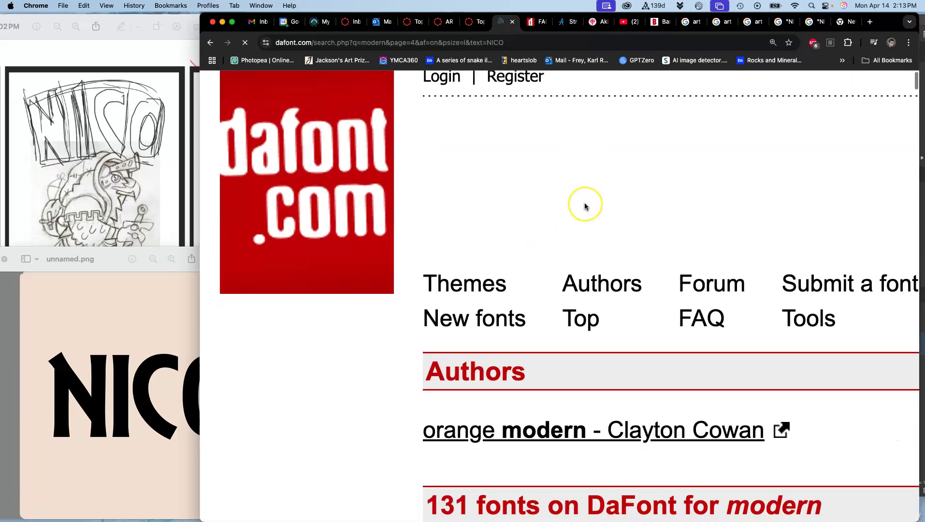
{"action": "scroll", "coordinate": [586, 202], "scroll_direction": "down", "scroll_amount": 15}
{"action": "scroll", "coordinate": [585, 207], "scroll_direction": "down", "scroll_amount": 15}
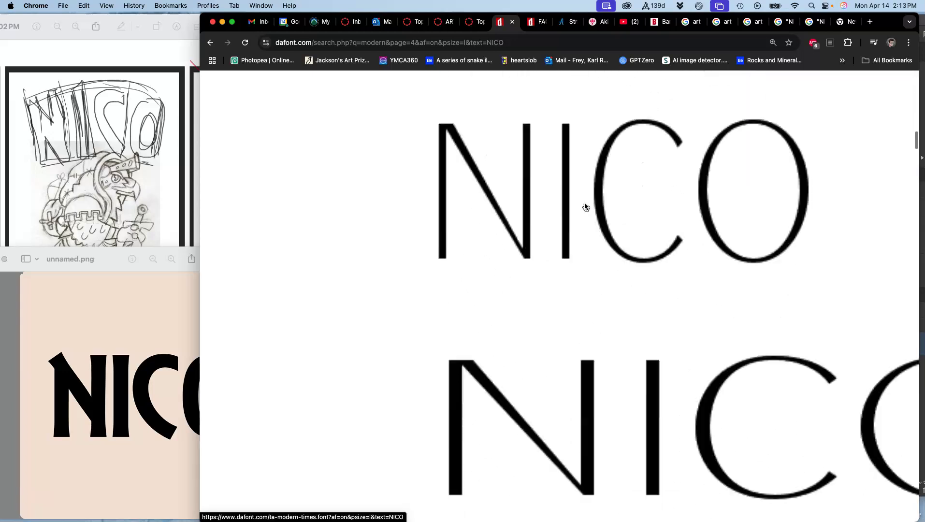
{"action": "scroll", "coordinate": [586, 207], "scroll_direction": "down", "scroll_amount": 15}
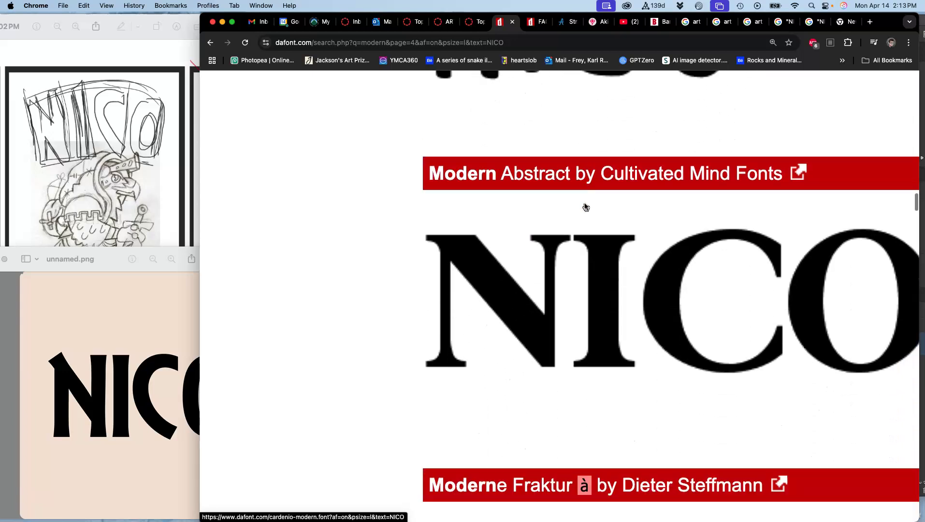
{"action": "scroll", "coordinate": [586, 207], "scroll_direction": "down", "scroll_amount": 15}
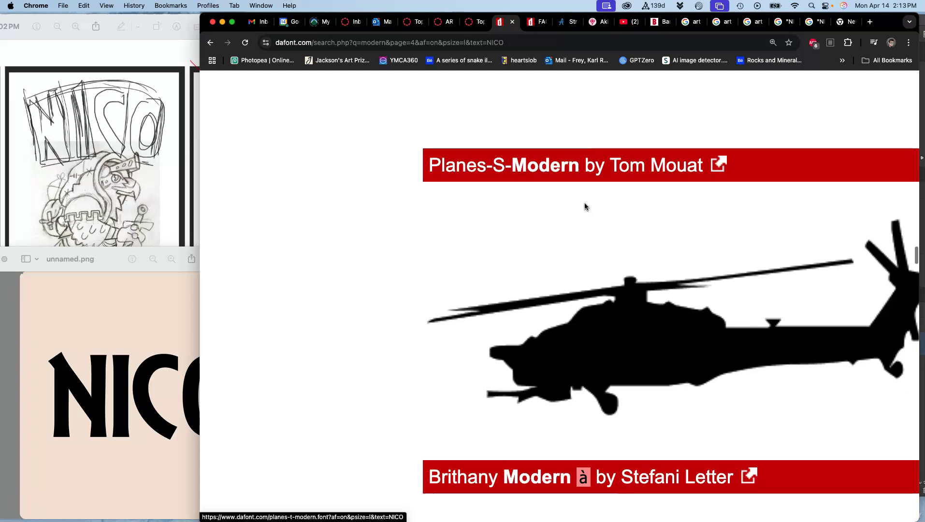
{"action": "scroll", "coordinate": [585, 207], "scroll_direction": "down", "scroll_amount": 15}
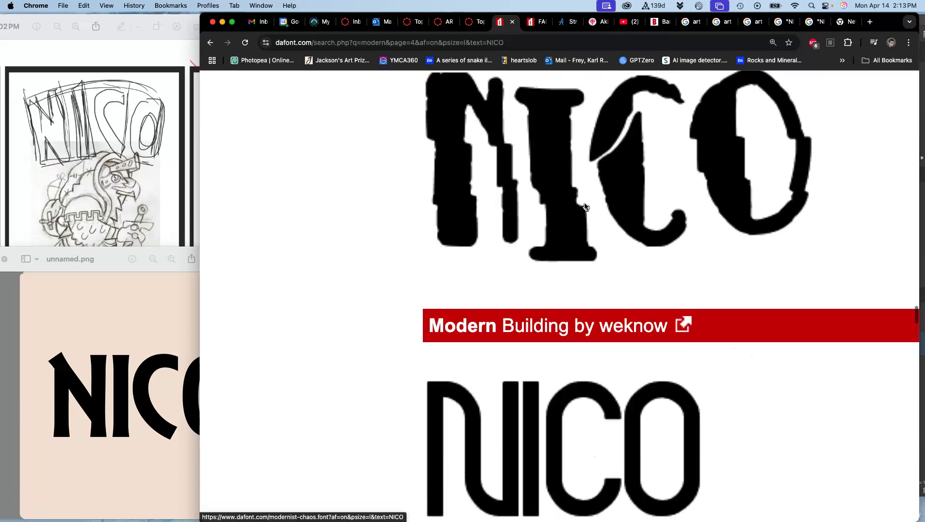
{"action": "scroll", "coordinate": [586, 207], "scroll_direction": "down", "scroll_amount": 10}
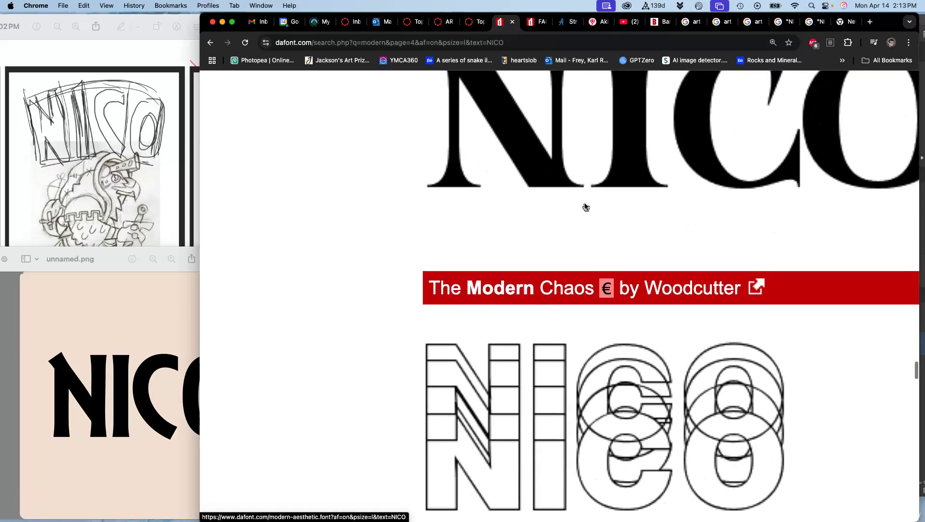
{"action": "scroll", "coordinate": [586, 207], "scroll_direction": "down", "scroll_amount": 15}
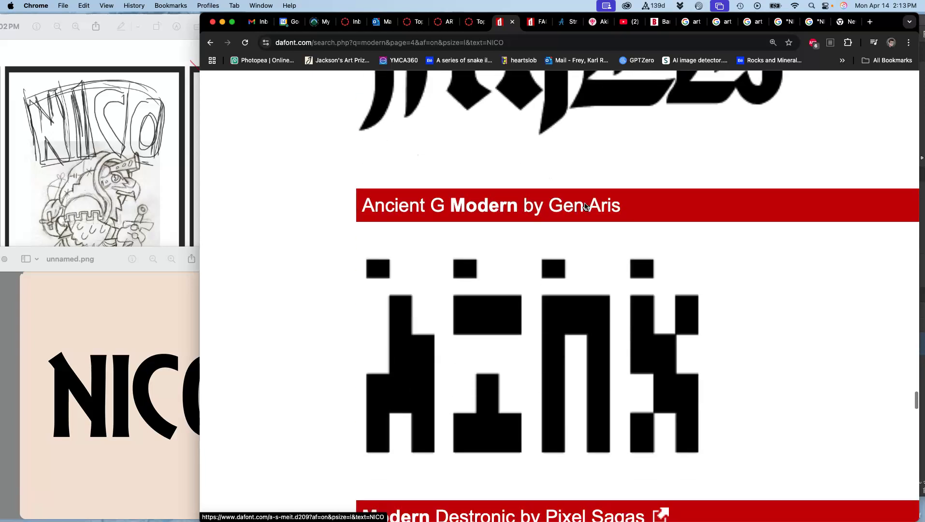
{"action": "scroll", "coordinate": [585, 207], "scroll_direction": "down", "scroll_amount": 2}
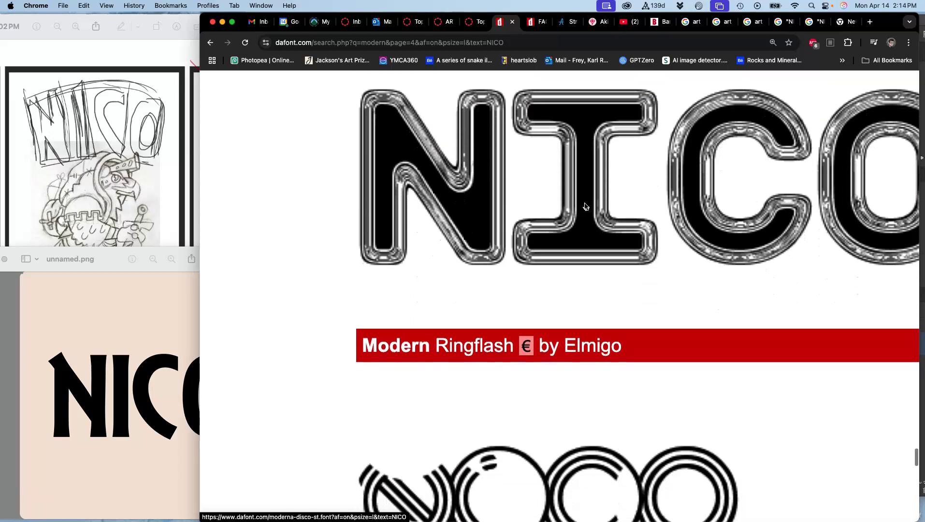
- Examine the remaining NICO previews at the end of page 4 of the Modern results
{"action": "scroll", "coordinate": [585, 206], "scroll_direction": "right", "scroll_amount": 3}
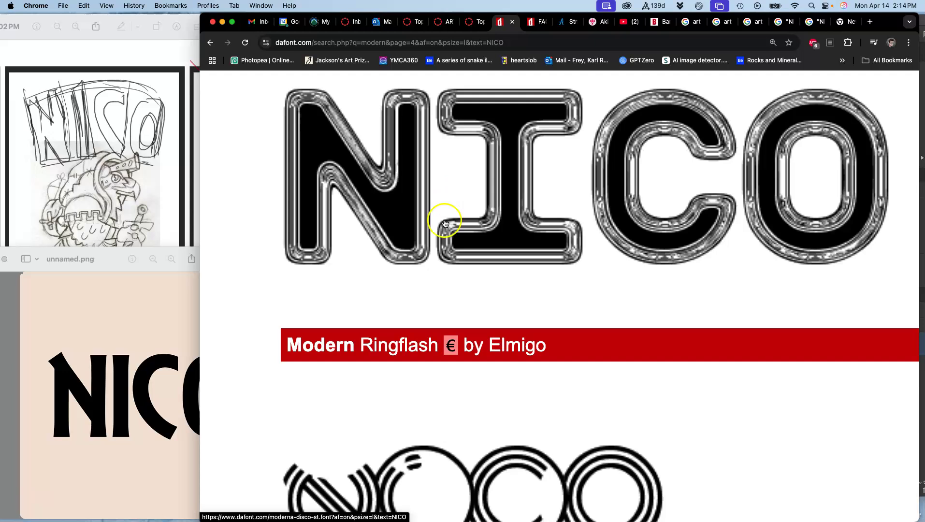
{"action": "scroll", "coordinate": [456, 230], "scroll_direction": "up", "scroll_amount": 2}
{"action": "scroll", "coordinate": [456, 230], "scroll_direction": "down", "scroll_amount": 6}
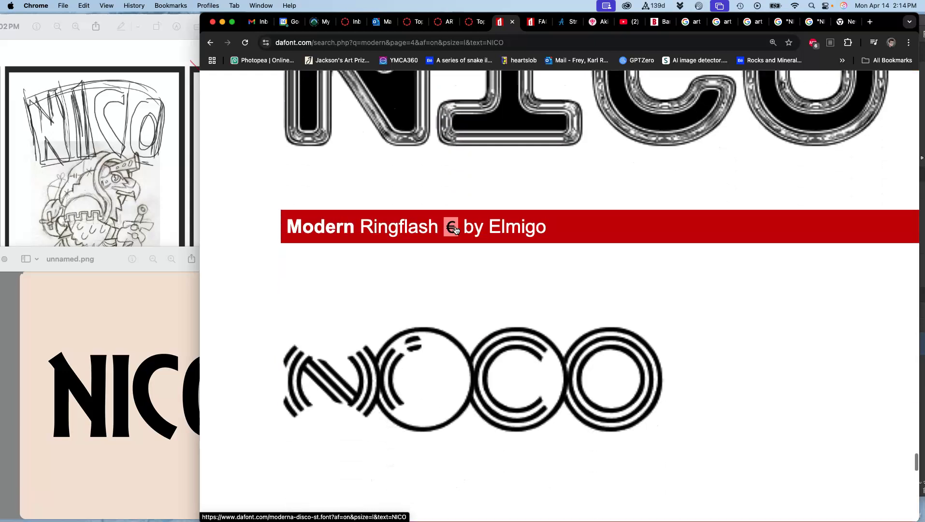
{"action": "scroll", "coordinate": [456, 230], "scroll_direction": "down", "scroll_amount": 9}
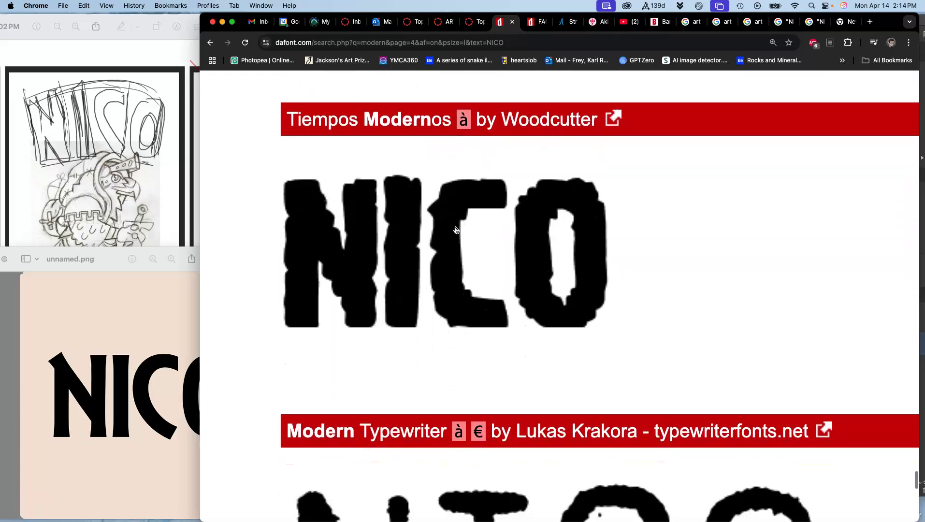
{"action": "scroll", "coordinate": [456, 230], "scroll_direction": "down", "scroll_amount": 10}
- Open page 3 of the Modern results and compare its NICO previews with the unnamed.png lettering and sketch 2
{"action": "left_click", "coordinate": [383, 204]}
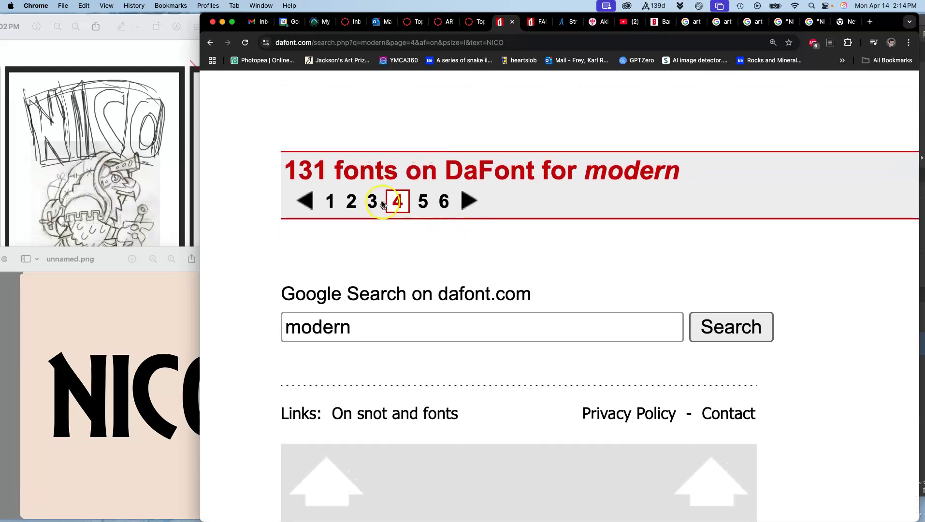
{"action": "scroll", "coordinate": [422, 242], "scroll_direction": "down", "scroll_amount": 12}
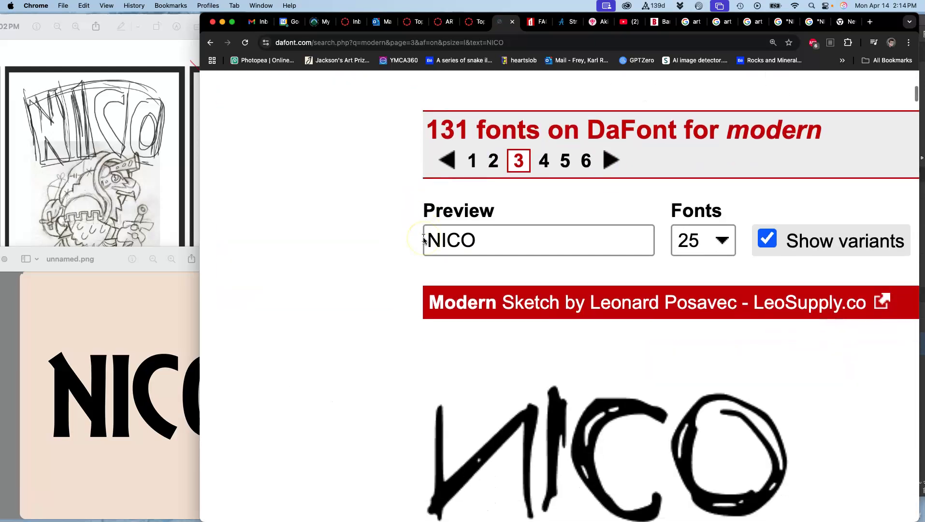
{"action": "scroll", "coordinate": [423, 241], "scroll_direction": "right", "scroll_amount": 8}
{"action": "scroll", "coordinate": [423, 241], "scroll_direction": "left", "scroll_amount": 3}
{"action": "scroll", "coordinate": [423, 241], "scroll_direction": "down", "scroll_amount": 3}
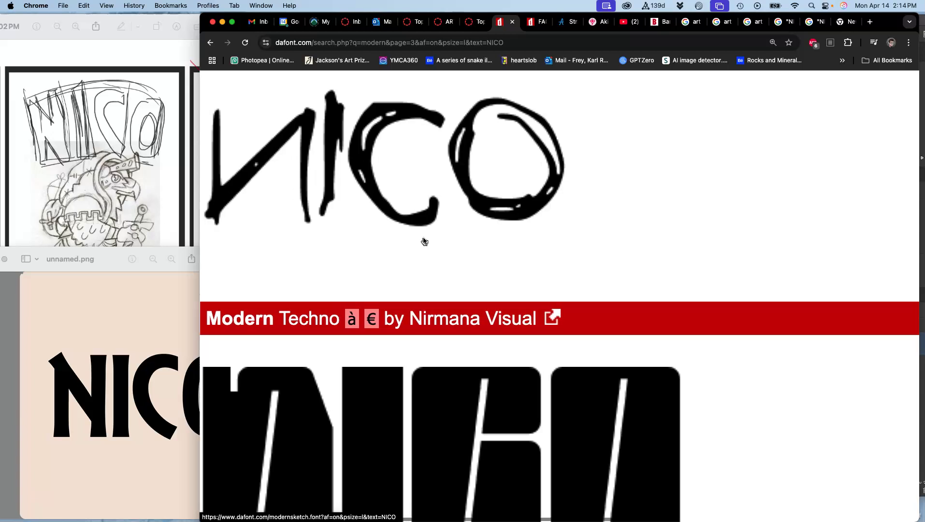
{"action": "scroll", "coordinate": [424, 241], "scroll_direction": "down", "scroll_amount": 15}
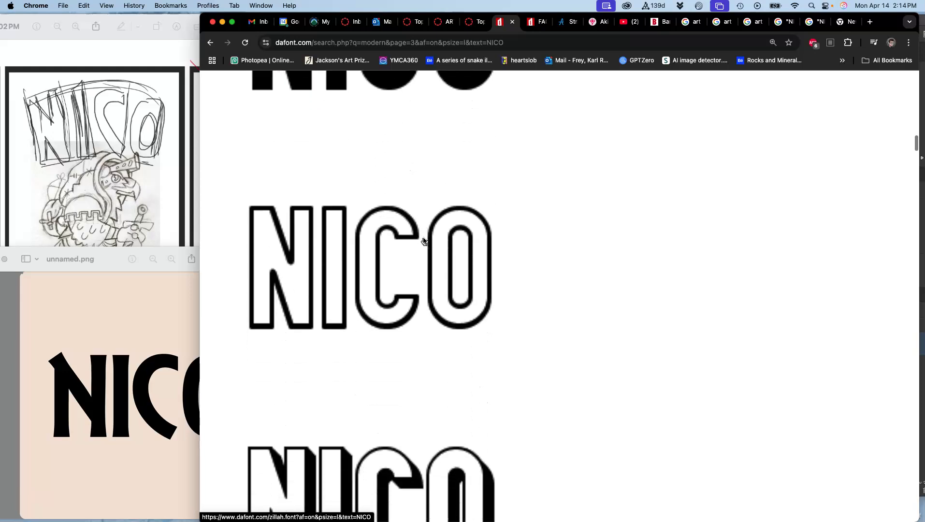
{"action": "scroll", "coordinate": [424, 240], "scroll_direction": "down", "scroll_amount": 8}
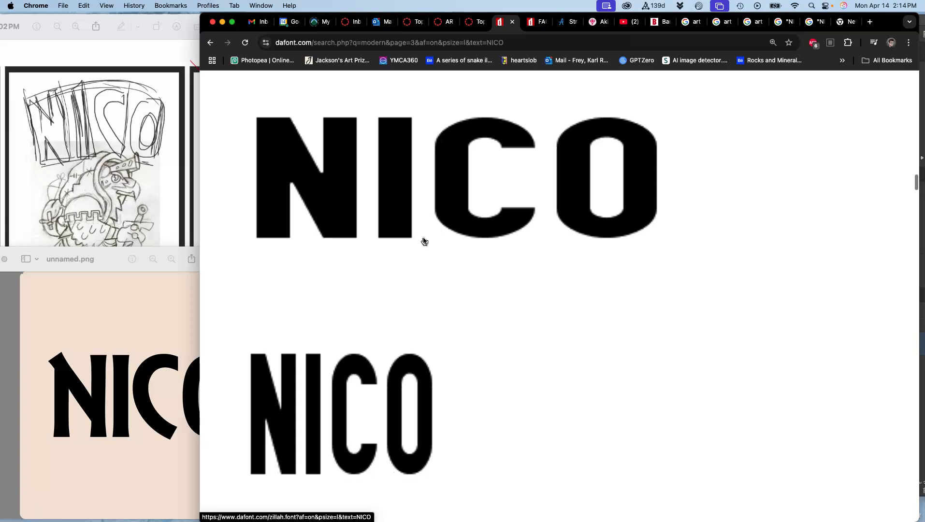
{"action": "scroll", "coordinate": [424, 241], "scroll_direction": "down", "scroll_amount": 15}
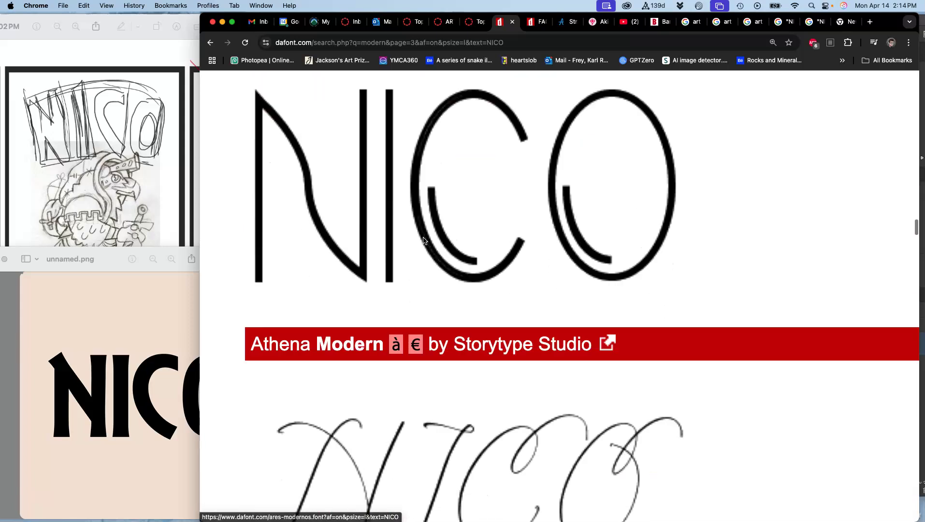
{"action": "scroll", "coordinate": [424, 241], "scroll_direction": "down", "scroll_amount": 15}
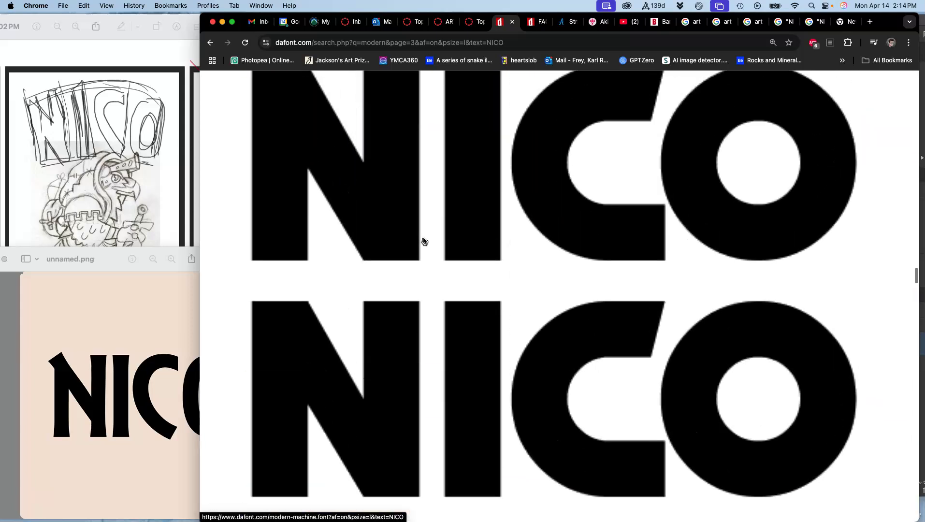
{"action": "scroll", "coordinate": [424, 241], "scroll_direction": "down", "scroll_amount": 15}
{"action": "scroll", "coordinate": [424, 241], "scroll_direction": "down", "scroll_amount": 4}
{"action": "scroll", "coordinate": [424, 241], "scroll_direction": "up", "scroll_amount": 5}
{"action": "scroll", "coordinate": [424, 241], "scroll_direction": "down", "scroll_amount": 8}
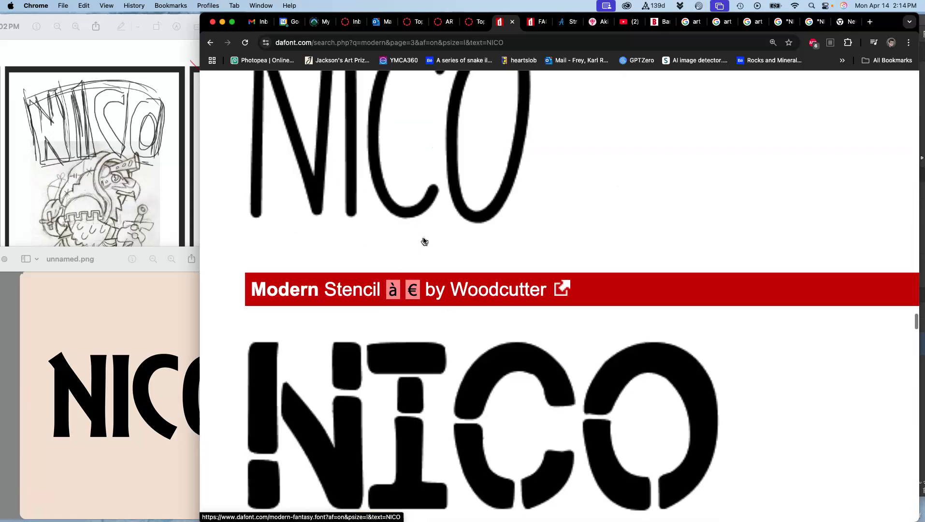
{"action": "scroll", "coordinate": [424, 240], "scroll_direction": "down", "scroll_amount": 10}
{"action": "scroll", "coordinate": [424, 241], "scroll_direction": "up", "scroll_amount": 3}
{"action": "scroll", "coordinate": [424, 241], "scroll_direction": "down", "scroll_amount": 3}
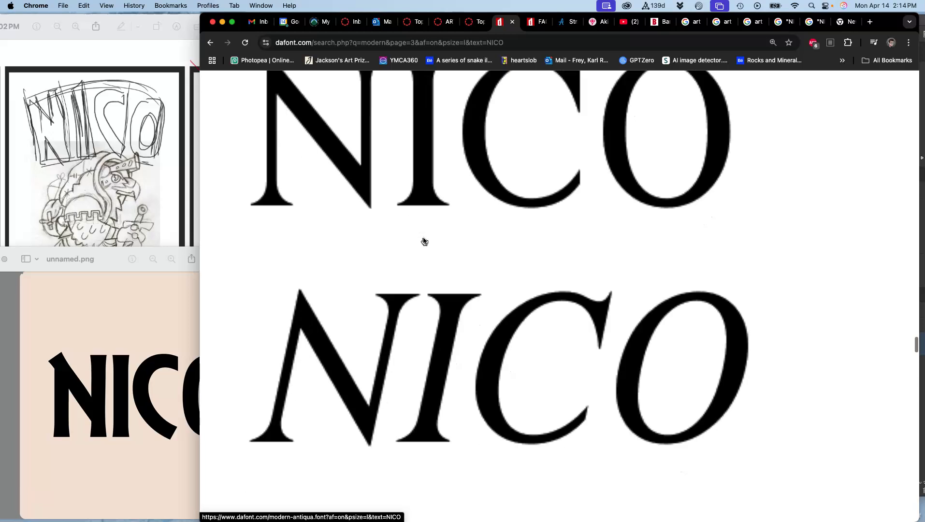
{"action": "scroll", "coordinate": [424, 241], "scroll_direction": "down", "scroll_amount": 6}
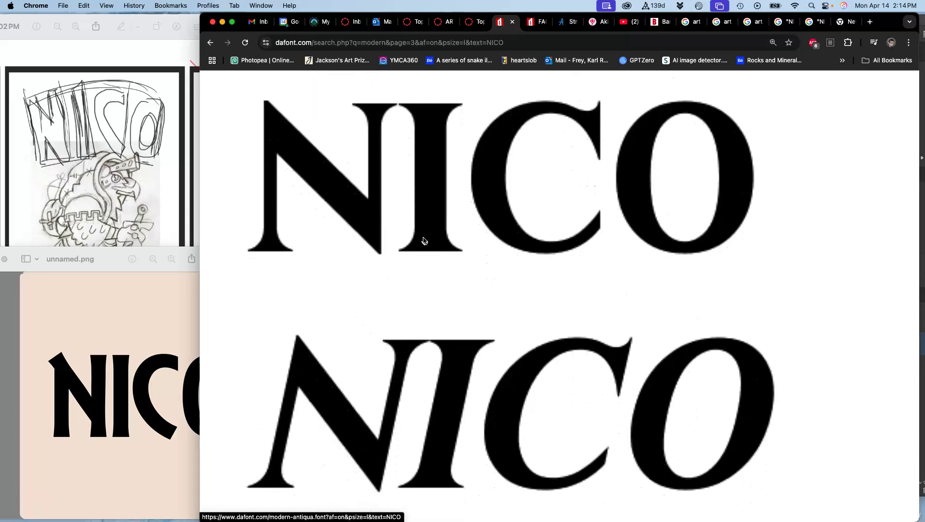
{"action": "scroll", "coordinate": [424, 241], "scroll_direction": "down", "scroll_amount": 10}
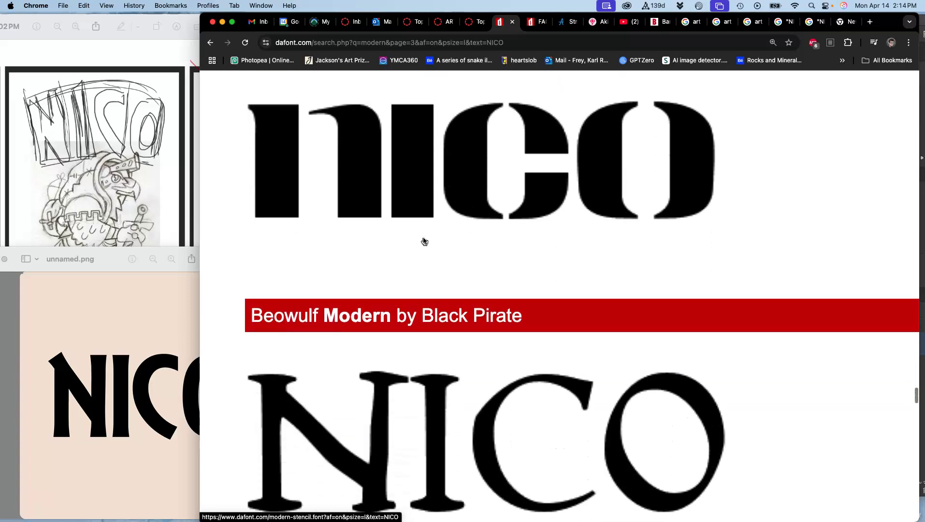
{"action": "scroll", "coordinate": [424, 240], "scroll_direction": "down", "scroll_amount": 10}
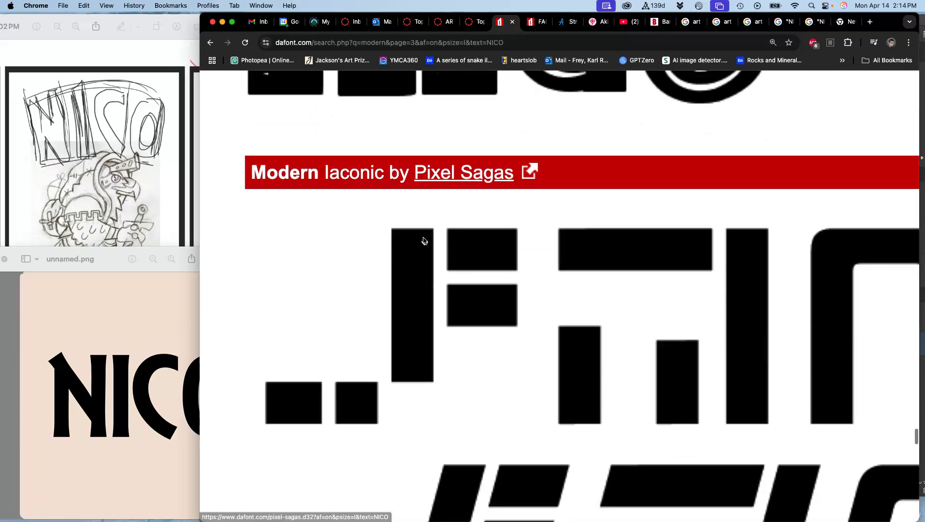
{"action": "scroll", "coordinate": [424, 240], "scroll_direction": "down", "scroll_amount": 12}
{"action": "scroll", "coordinate": [424, 241], "scroll_direction": "down", "scroll_amount": 3}
{"action": "scroll", "coordinate": [425, 241], "scroll_direction": "up", "scroll_amount": 10}
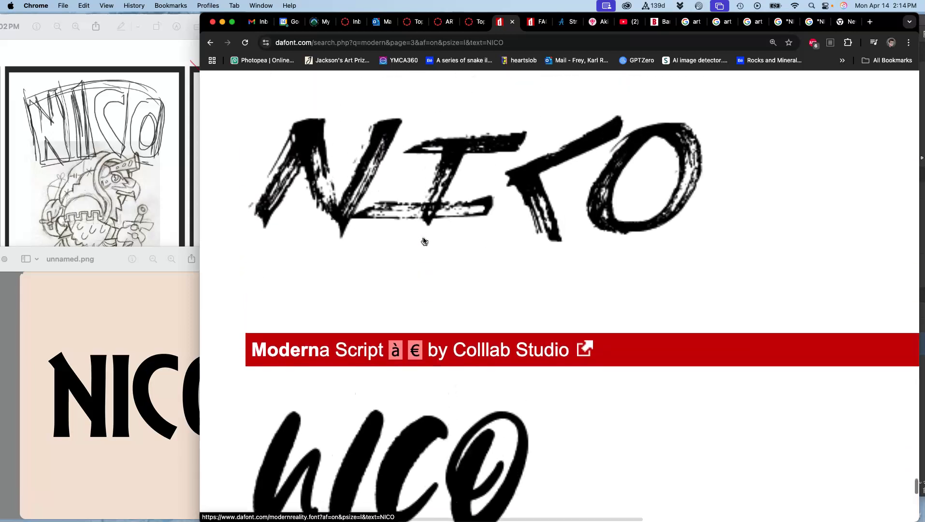
{"action": "scroll", "coordinate": [424, 241], "scroll_direction": "up", "scroll_amount": 1}
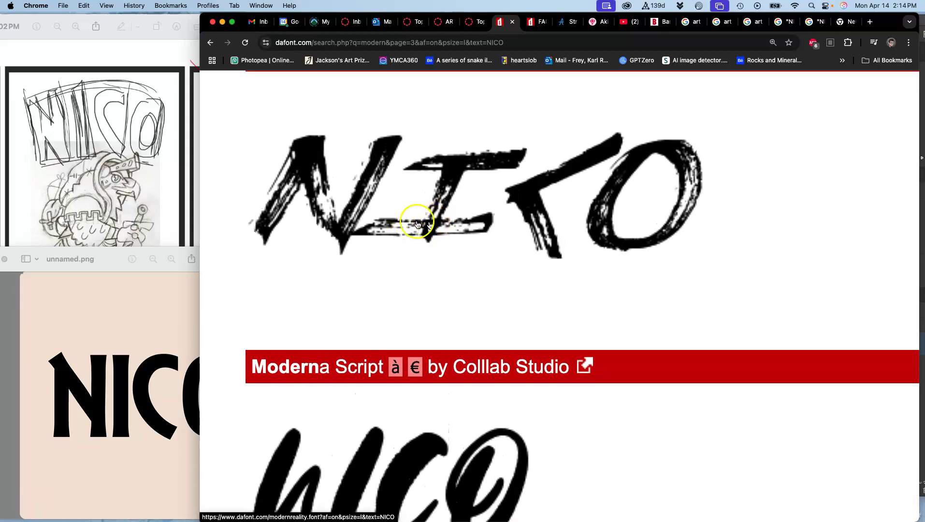
{"action": "left_click", "coordinate": [156, 186]}
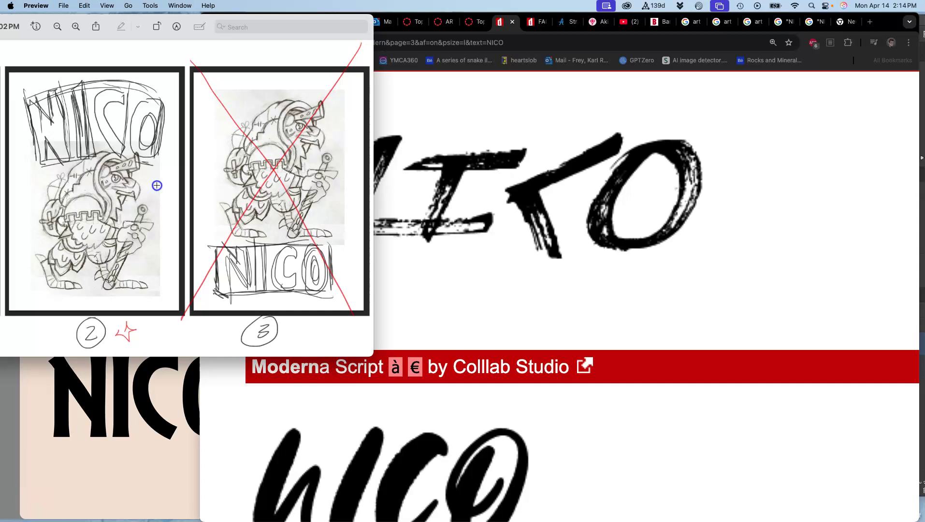
{"action": "left_click", "coordinate": [510, 108]}
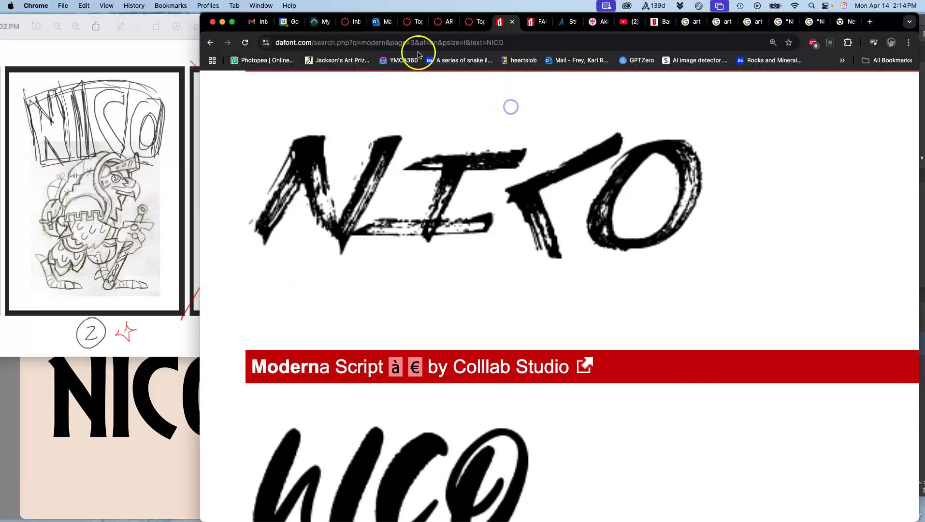
- Minimize both Chrome windows and switch to the NICO poster document in Photoshop
{"action": "left_click", "coordinate": [222, 22]}
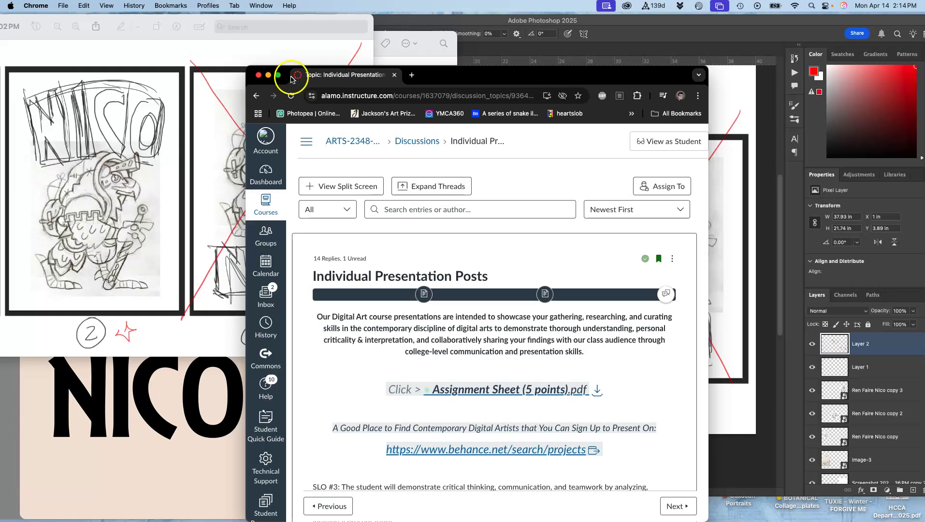
{"action": "left_click", "coordinate": [269, 75]}
{"action": "left_click", "coordinate": [602, 170]}
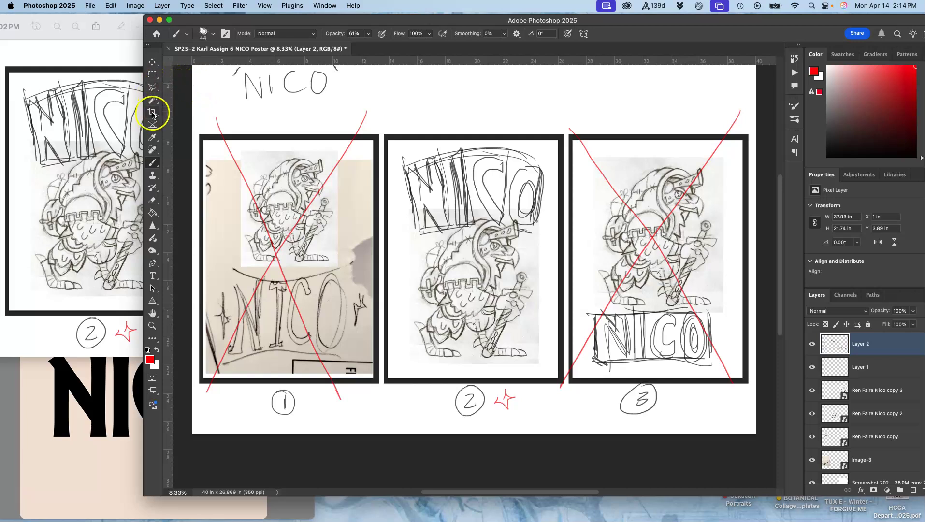
- Crop the poster document to sketch 2 with its number and star, about 13.4 by 20.6 inches
{"action": "left_click", "coordinate": [152, 113]}
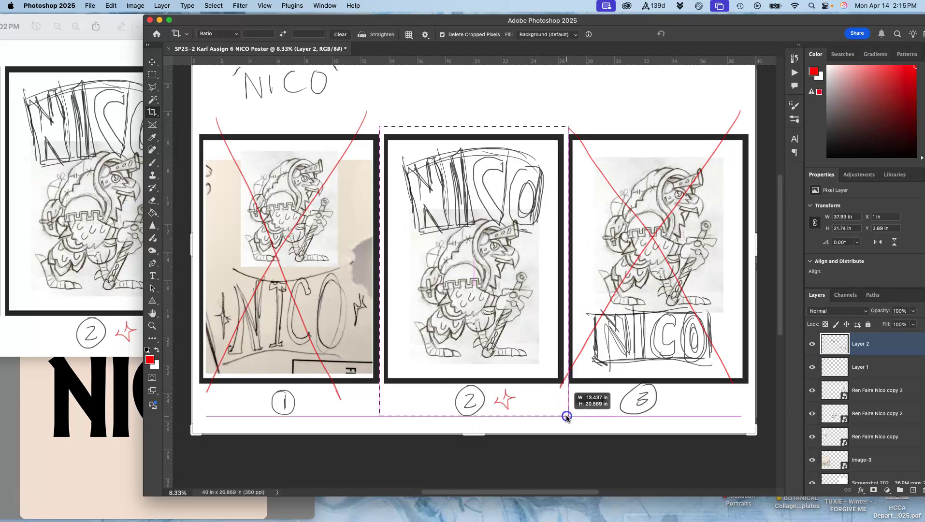
{"action": "left_click_drag", "start_coordinate": [567, 418], "coordinate": [567, 418]}
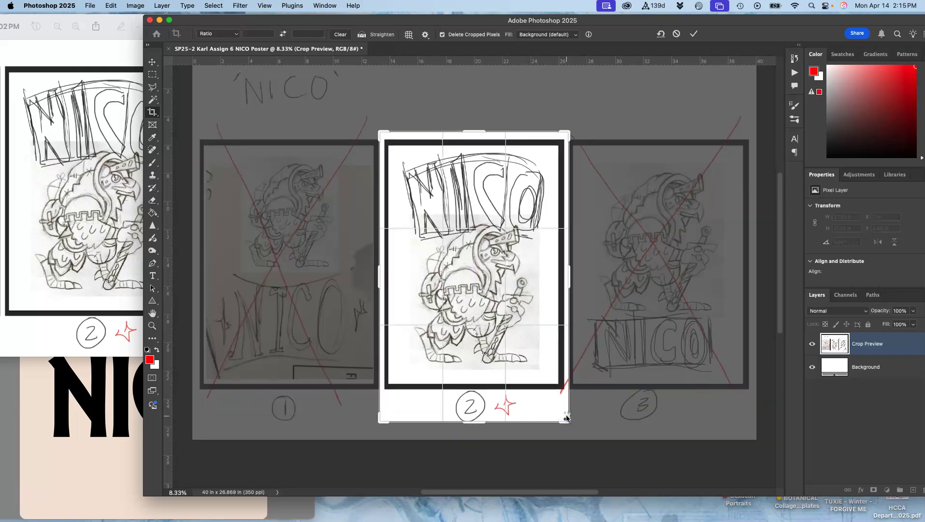
{"action": "key", "text": "Return"}
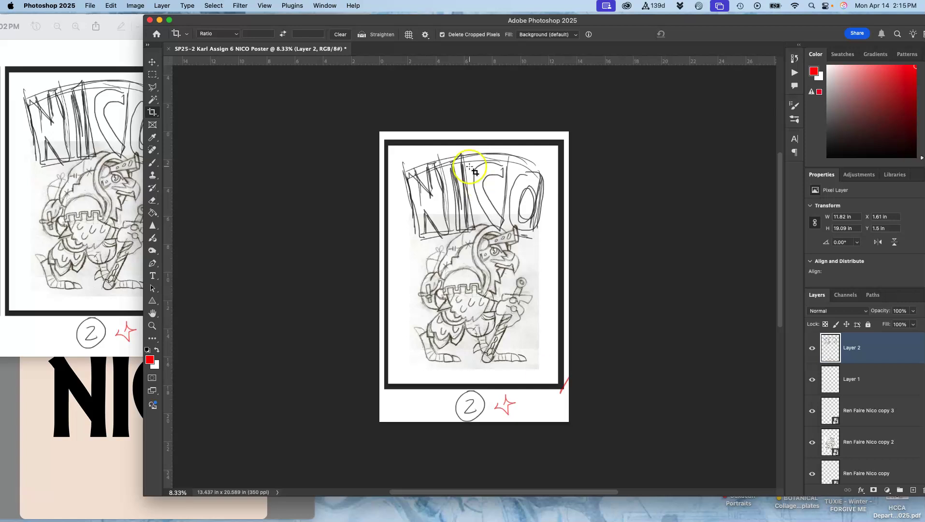
- Resize the image to 18 inches wide, and crop the bottom edge up to a canvas height of about 25 inches
{"action": "left_click", "coordinate": [136, 5]}
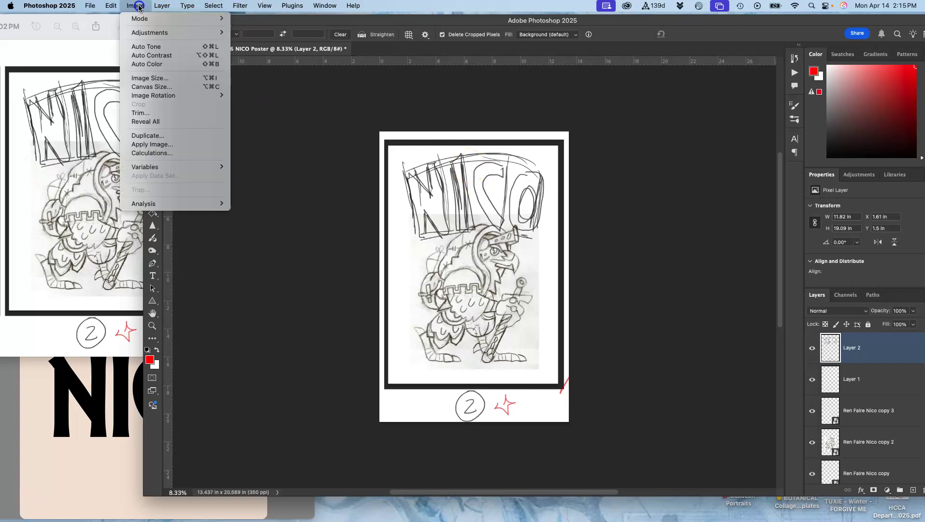
{"action": "left_click", "coordinate": [152, 79]}
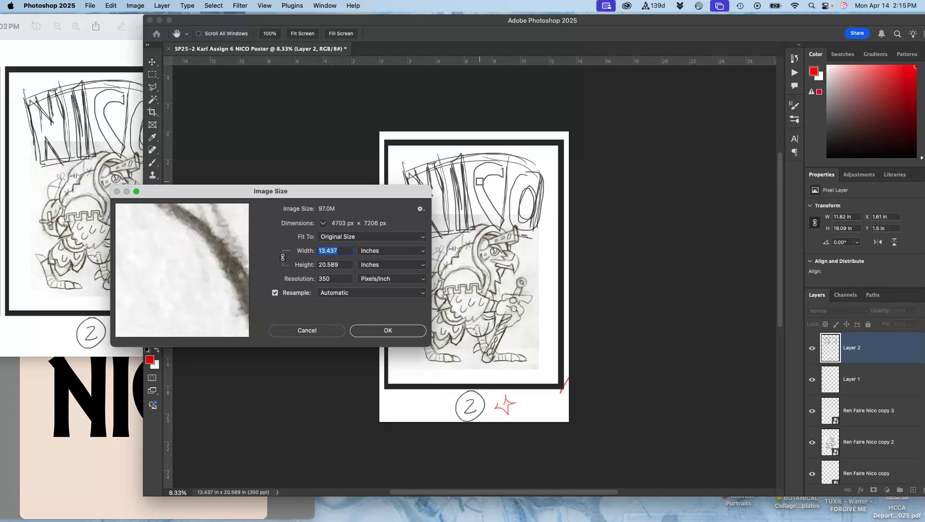
{"action": "type", "text": "18"}
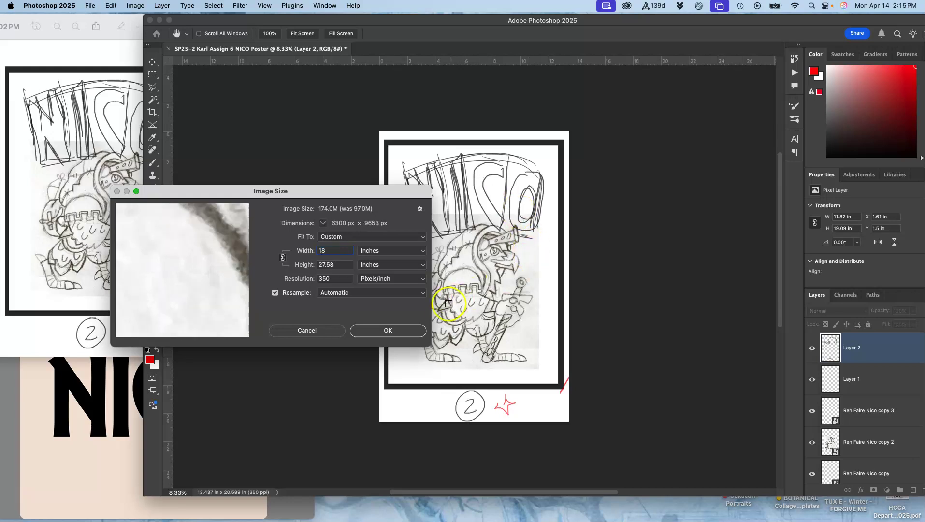
{"action": "left_click", "coordinate": [385, 331]}
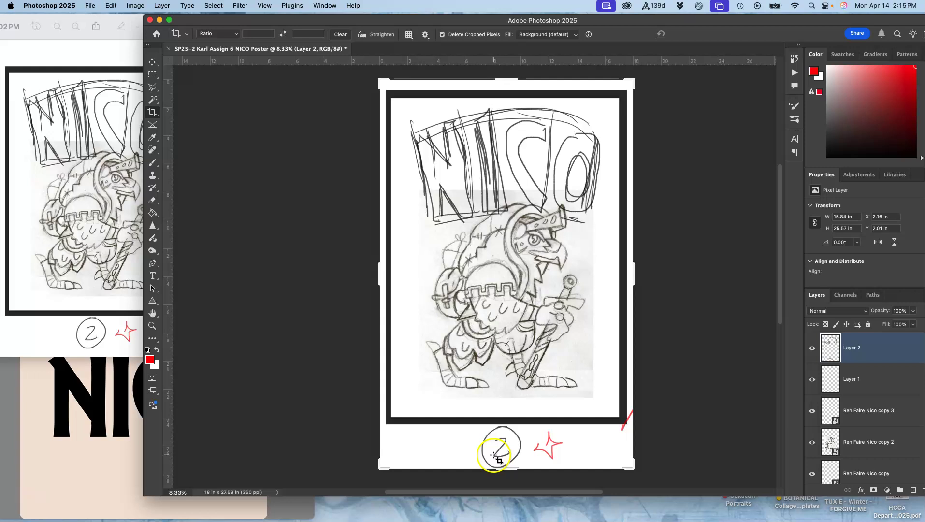
{"action": "left_click_drag", "start_coordinate": [504, 467], "coordinate": [504, 452]}
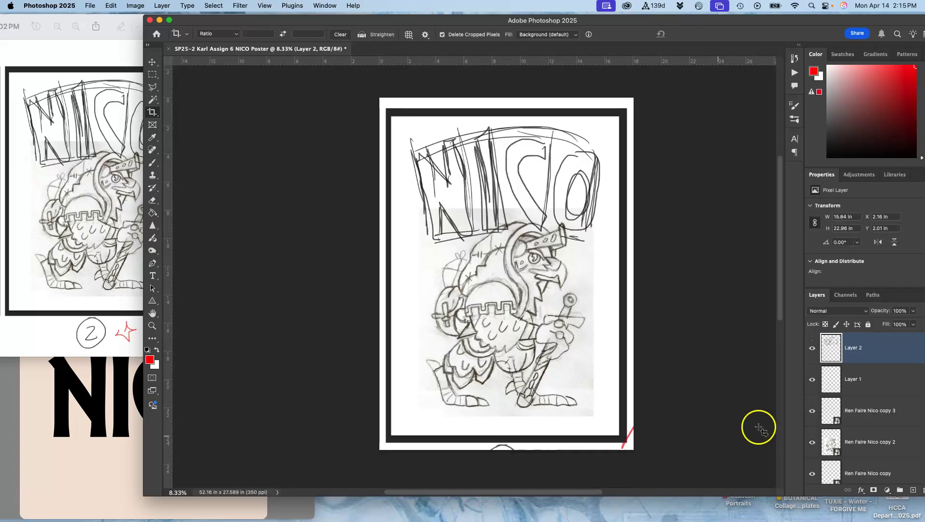
- Merge all layers from Ren Faire Nico up to Layer 2 into one layer and check it by toggling its visibility
{"action": "scroll", "coordinate": [843, 411], "scroll_direction": "down", "scroll_amount": 5}
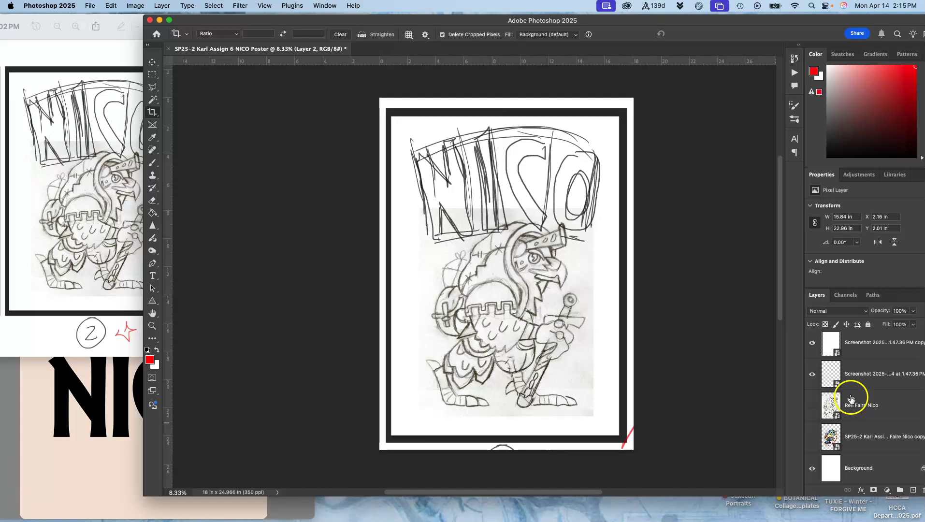
{"action": "left_click", "coordinate": [851, 399]}
{"action": "scroll", "coordinate": [851, 382], "scroll_direction": "up", "scroll_amount": 4}
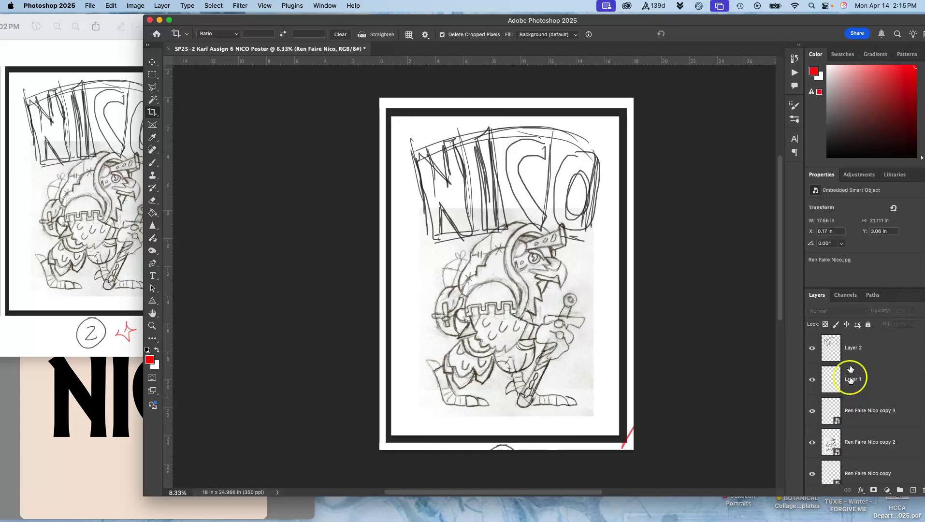
{"action": "left_click", "coordinate": [851, 350], "text": "shift"}
{"action": "key", "text": "super+e"}
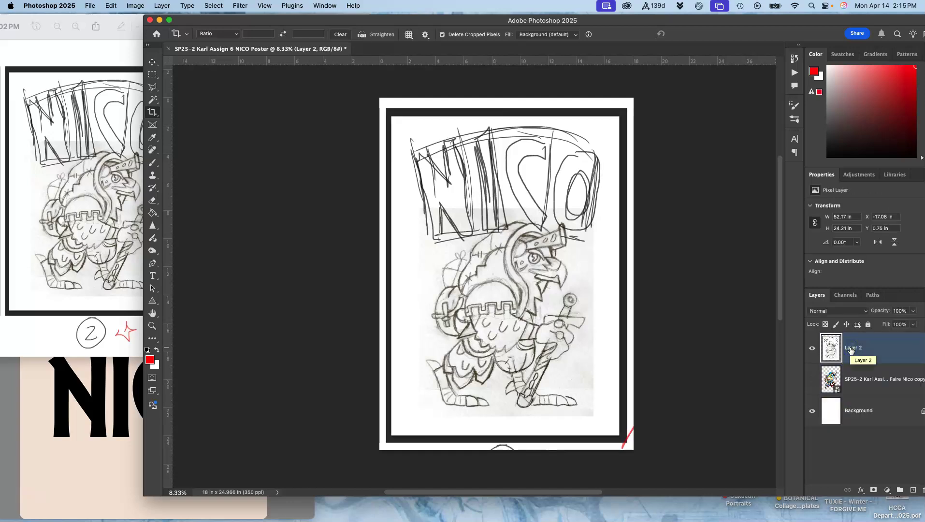
{"action": "left_click", "coordinate": [813, 348]}
{"action": "left_click", "coordinate": [813, 348]}
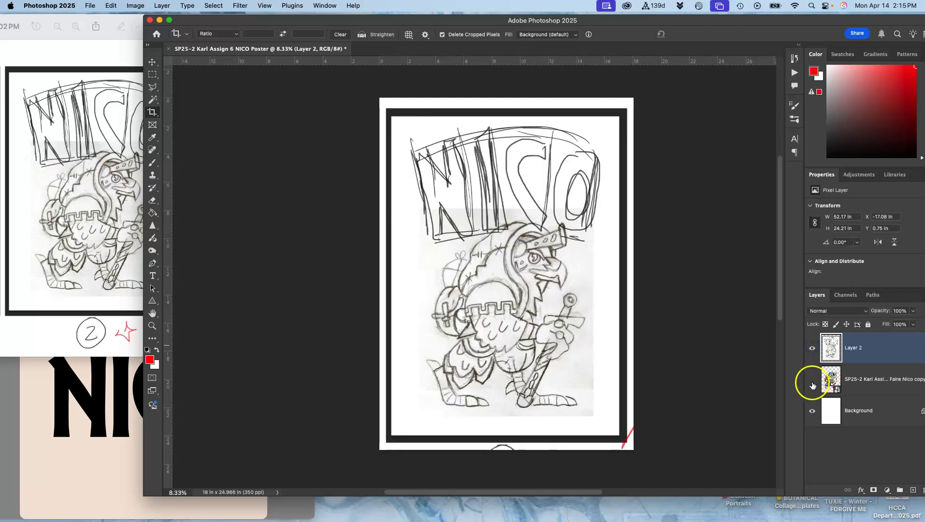
- Show the colored Ren Faire Nico illustration layer and move it above the merged sketch layer
{"action": "left_click_drag", "start_coordinate": [845, 369], "coordinate": [845, 390]}
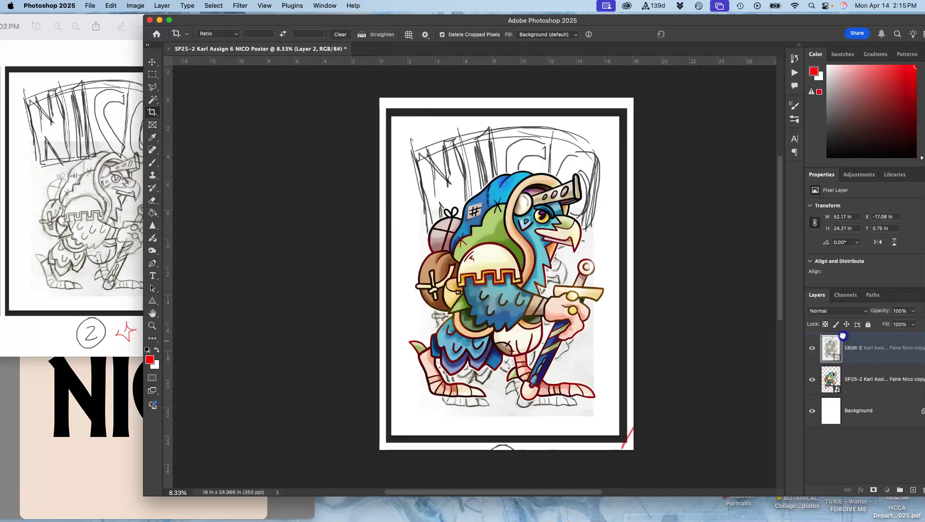
{"action": "left_click", "coordinate": [843, 338]}
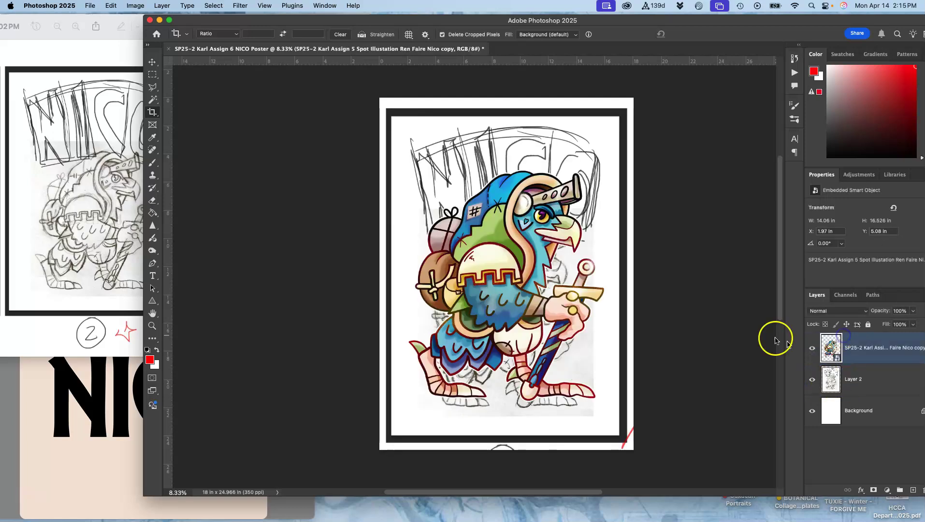
- Move the colored Nico illustration down to a Y position of about 6.96 in over the sketch, and hide its layer
{"action": "left_click", "coordinate": [153, 62]}
{"action": "left_click_drag", "start_coordinate": [494, 249], "coordinate": [493, 272]}
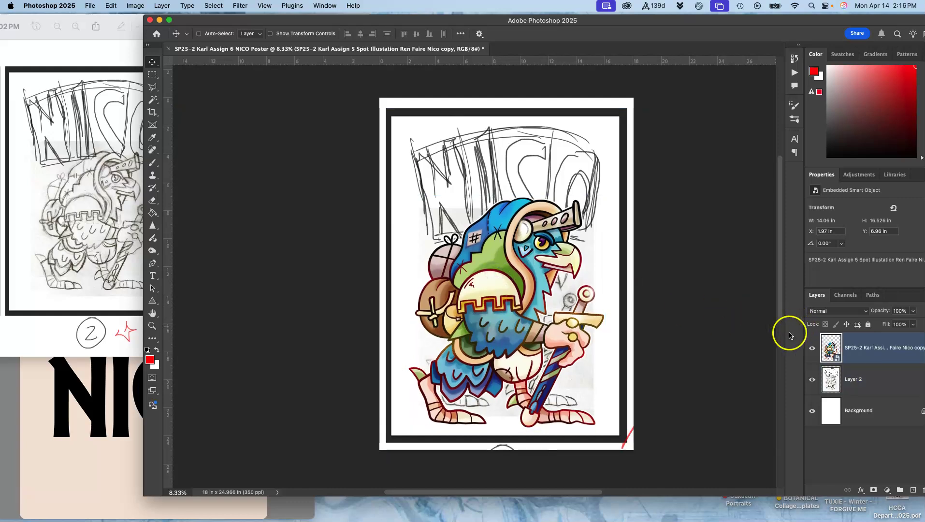
{"action": "left_click", "coordinate": [814, 349]}
{"action": "left_click", "coordinate": [766, 334], "text": "super"}
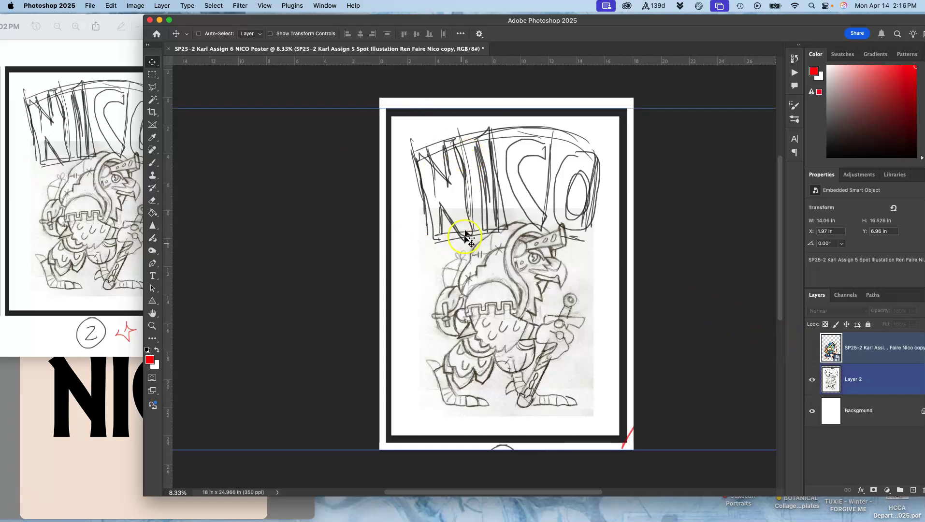
- Save a copy of the sketch-only poster to the Desktop as a JPEG at maximum quality 12, Baseline ("Standard")
{"action": "left_click", "coordinate": [92, 6]}
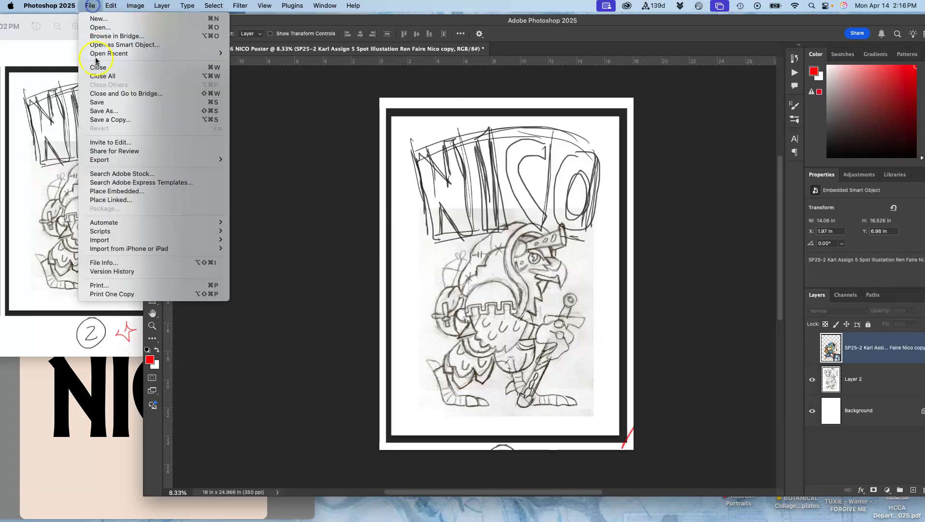
{"action": "left_click", "coordinate": [102, 112]}
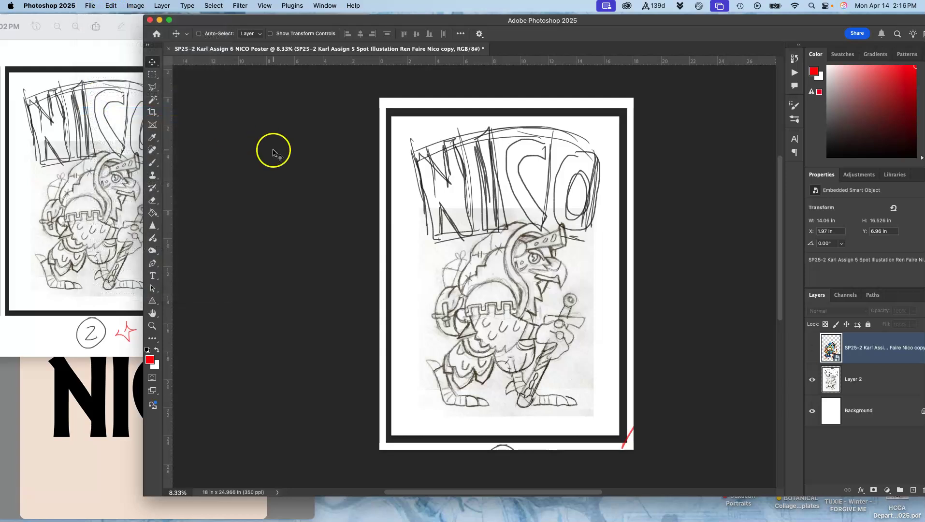
{"action": "left_click", "coordinate": [463, 251]}
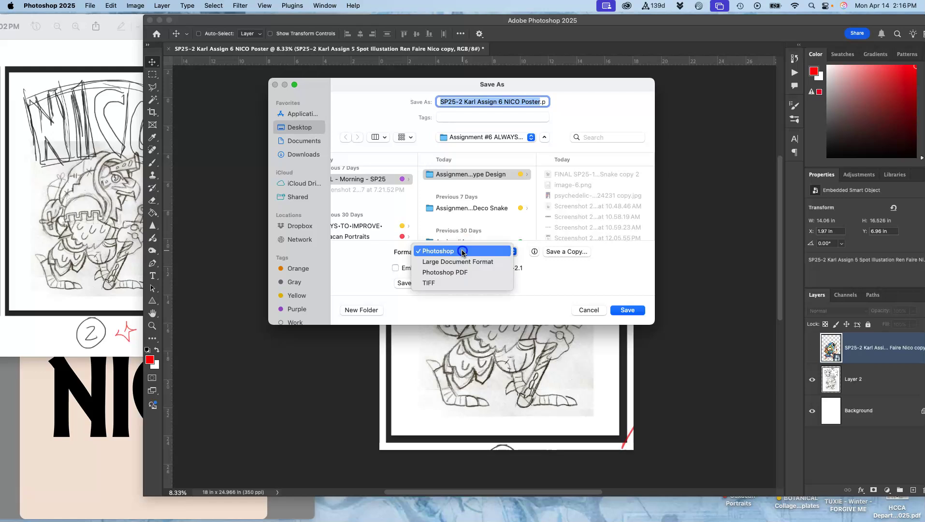
{"action": "left_click", "coordinate": [565, 251]}
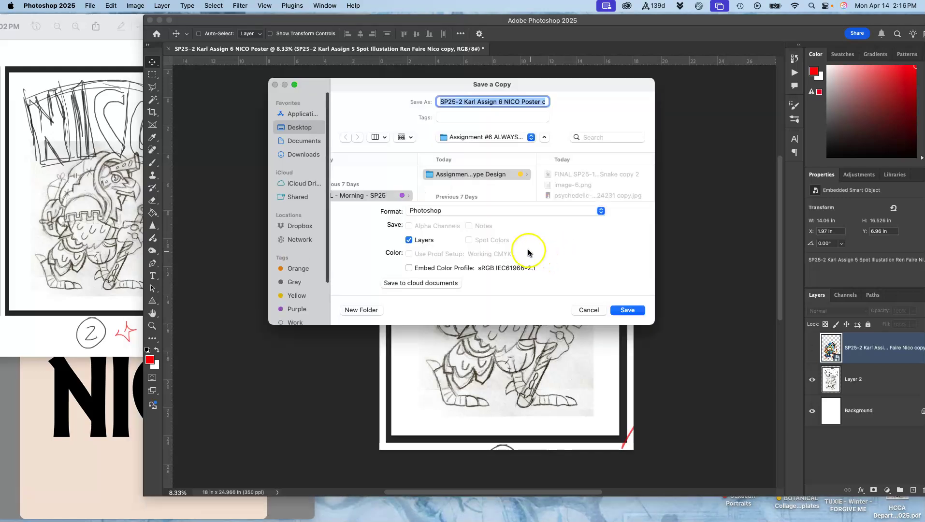
{"action": "left_click", "coordinate": [468, 211]}
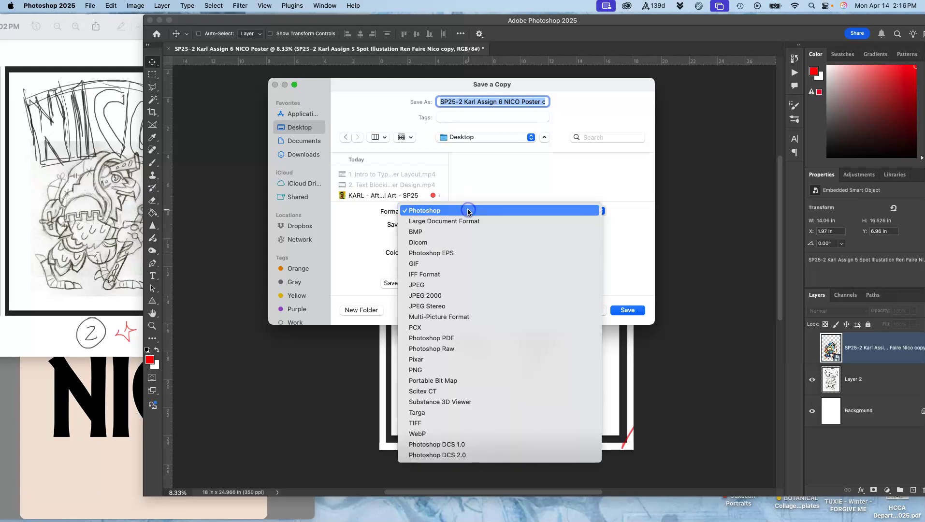
{"action": "left_click", "coordinate": [450, 296]}
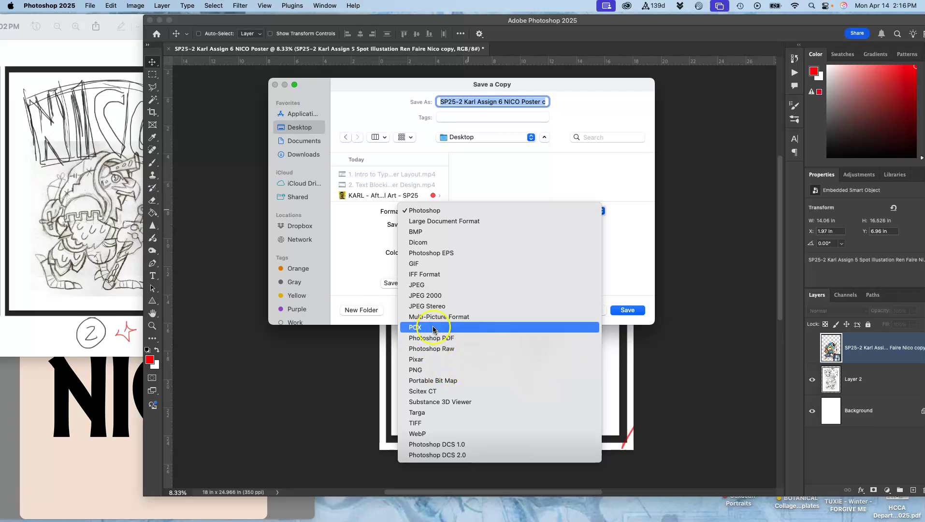
{"action": "left_click", "coordinate": [430, 286]}
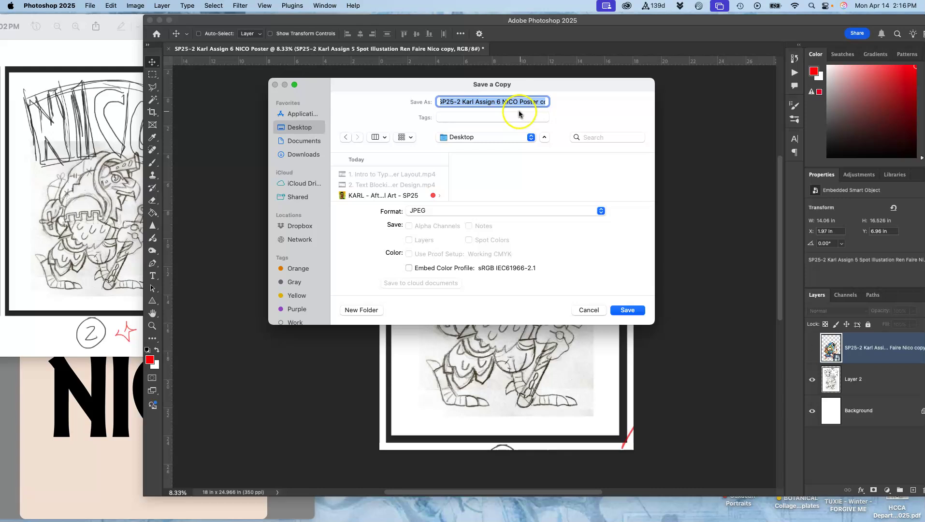
{"action": "left_click", "coordinate": [626, 310]}
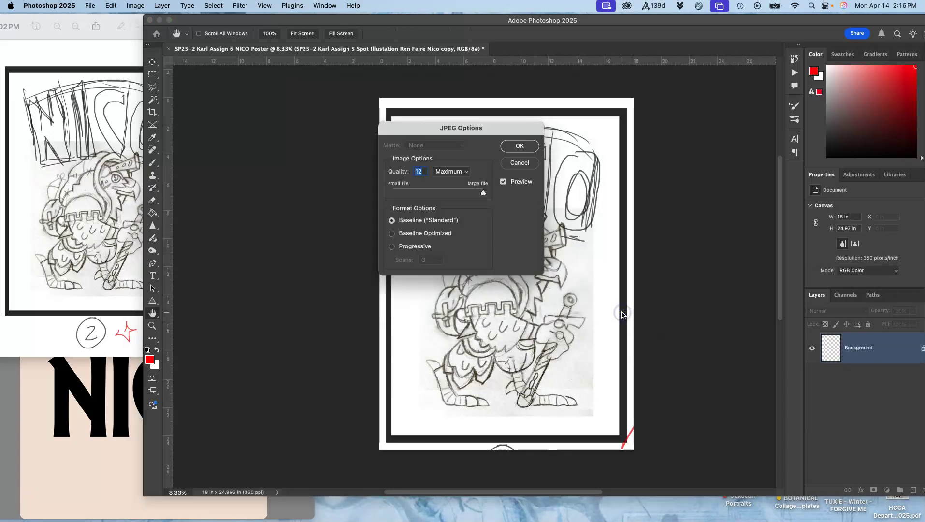
{"action": "left_click", "coordinate": [520, 146]}
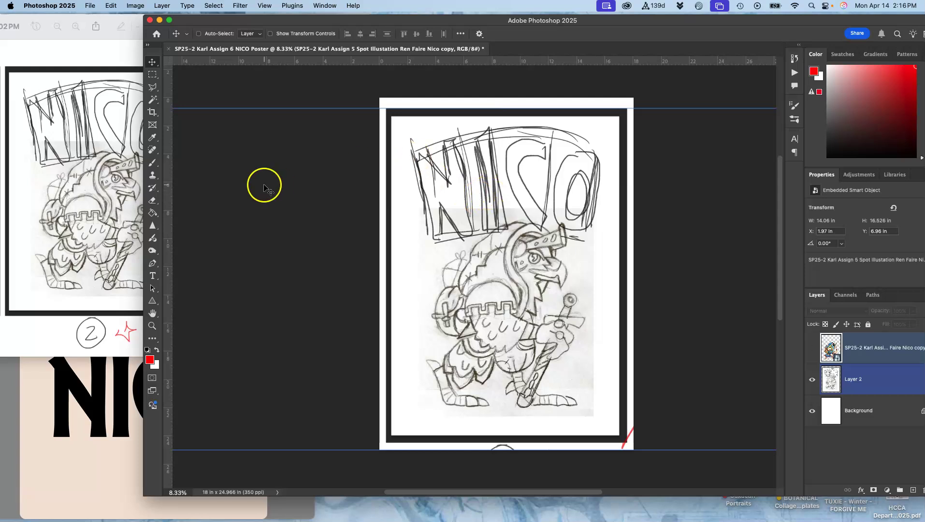
- Close the poster document without saving its changes, and switch to the Assign. #6 folder in Finder
{"action": "left_click_drag", "start_coordinate": [189, 23], "coordinate": [173, 74]}
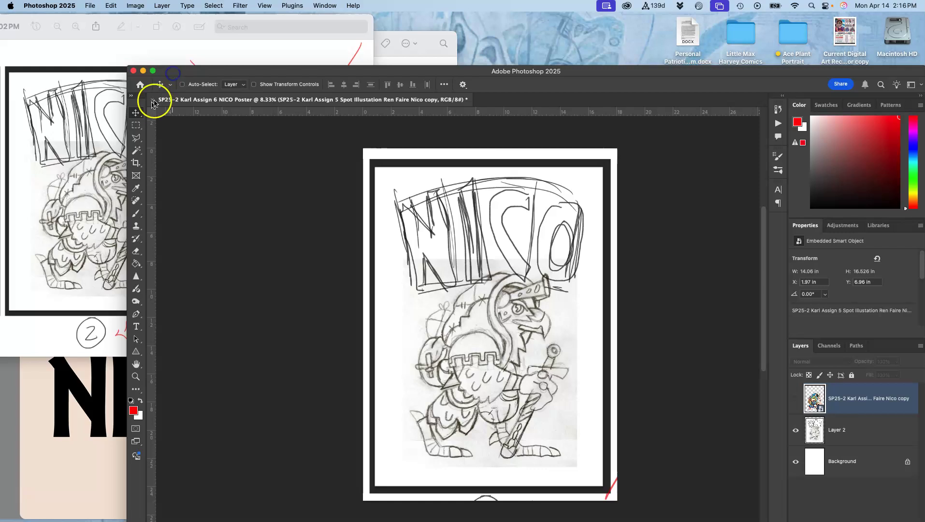
{"action": "left_click", "coordinate": [134, 71]}
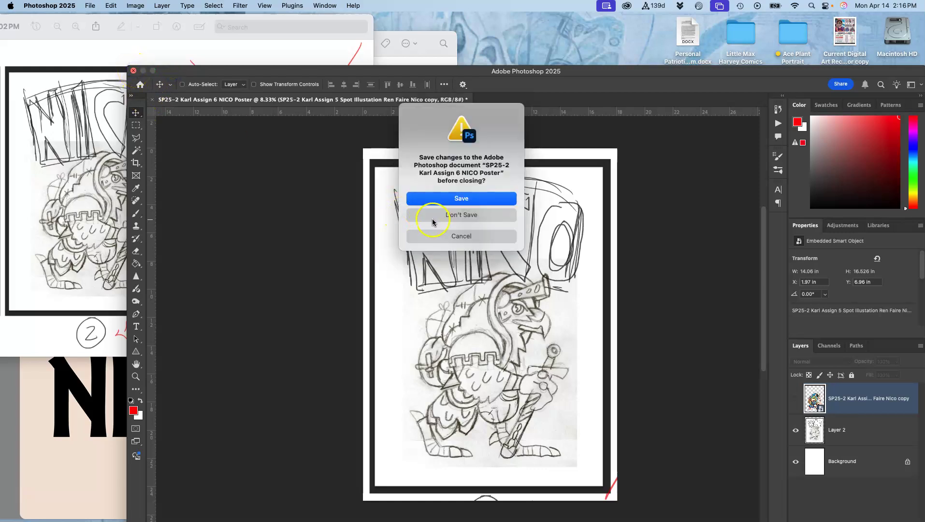
{"action": "left_click", "coordinate": [432, 222]}
{"action": "left_click", "coordinate": [448, 242]}
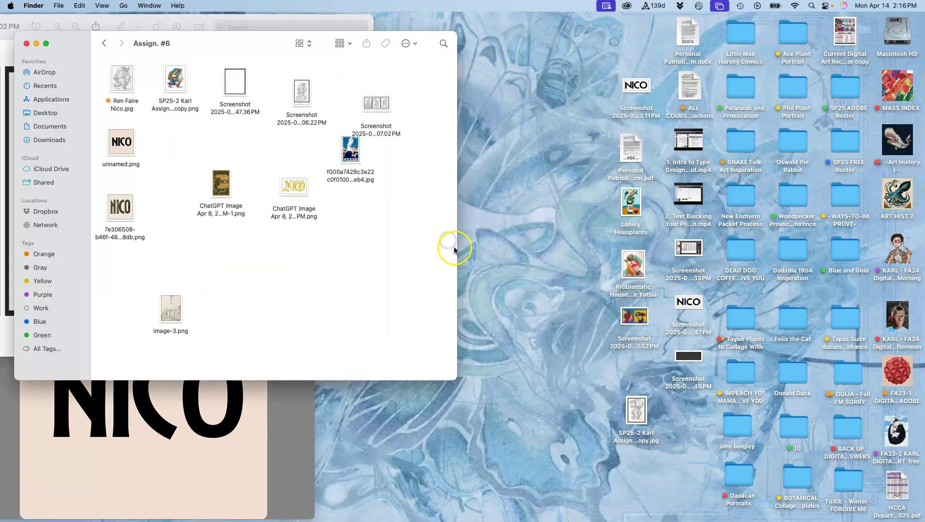
- Move the exported poster JPEG from the desktop into the Assign. #6 folder and tag it purple
{"action": "left_click_drag", "start_coordinate": [630, 416], "coordinate": [343, 304]}
{"action": "right_click", "coordinate": [344, 305]}
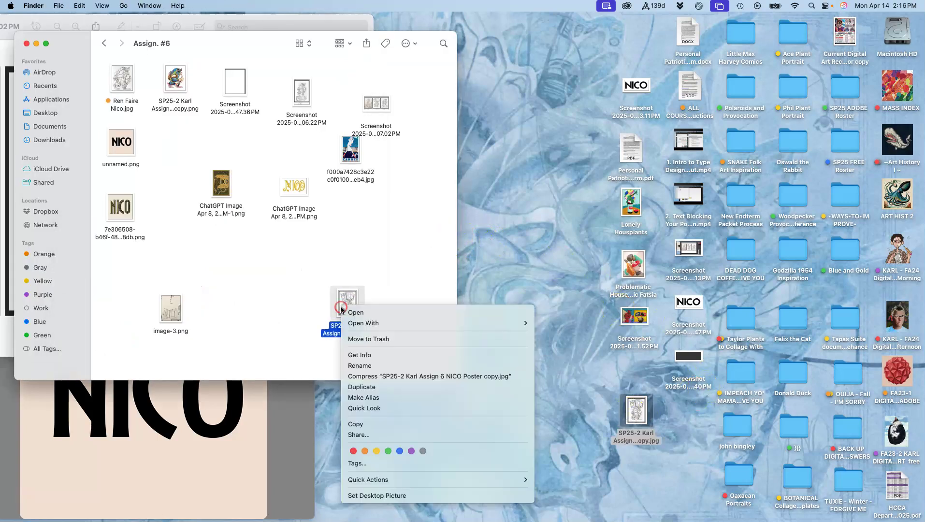
{"action": "left_click", "coordinate": [412, 452]}
- Move the two NICO lettering screenshots from the desktop into the Assign. #6 folder, and move the 2.06.40 PM screenshot to the trash
{"action": "left_click_drag", "start_coordinate": [688, 305], "coordinate": [382, 208]}
{"action": "left_click_drag", "start_coordinate": [642, 93], "coordinate": [456, 291]}
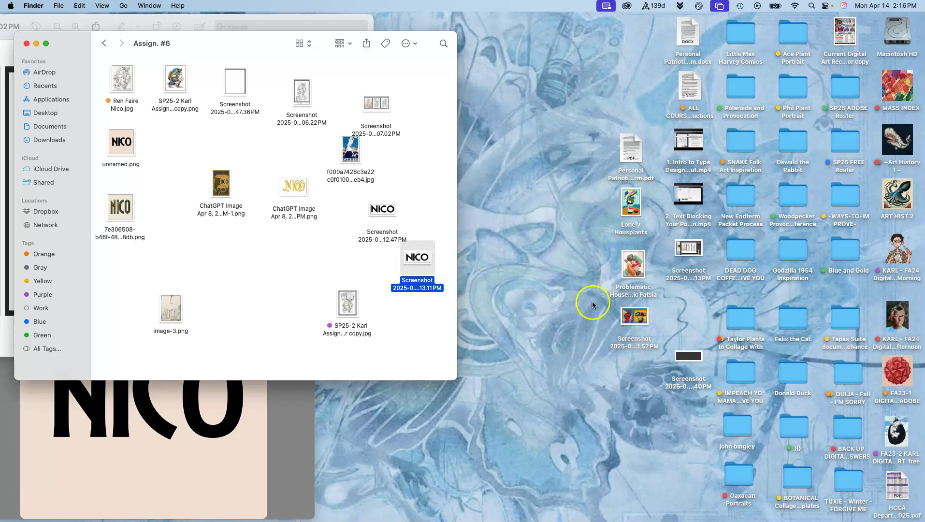
{"action": "right_click", "coordinate": [686, 359]}
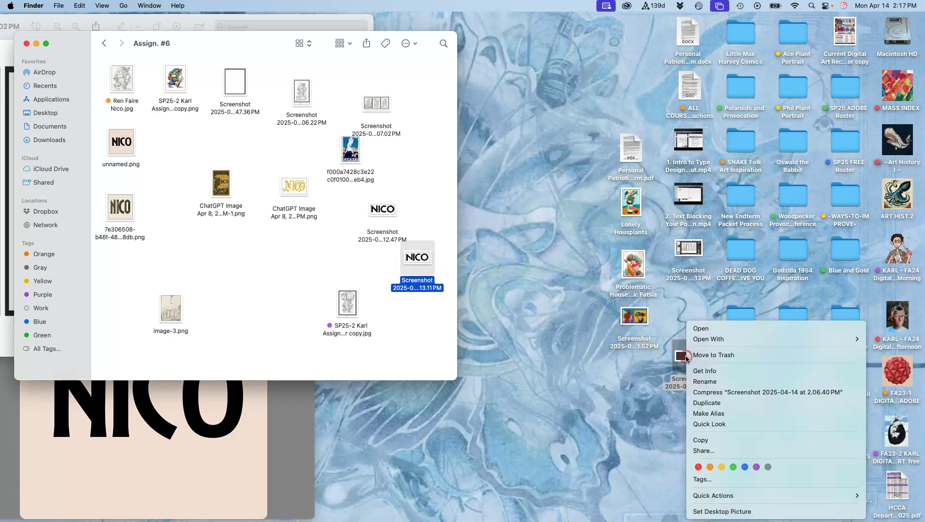
{"action": "left_click", "coordinate": [708, 353]}
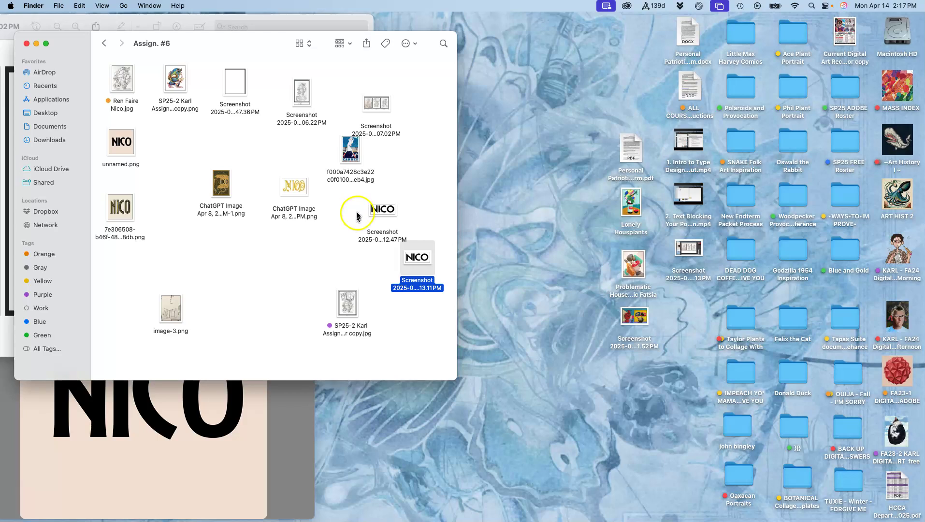
{"action": "left_click", "coordinate": [339, 253]}
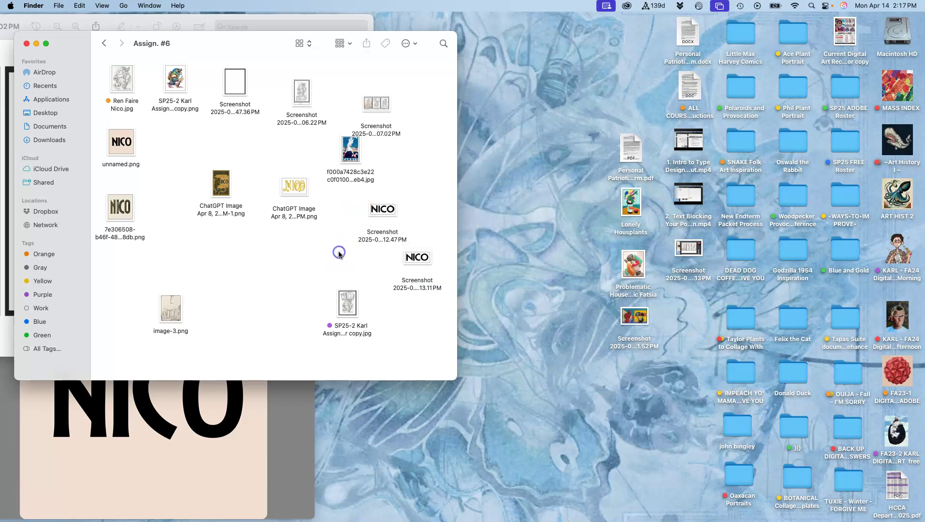
- Open the purple-tagged poster JPEG in Adobe Illustrator 2025 and enlarge the application window to fill the screen
{"action": "right_click", "coordinate": [346, 312]}
{"action": "mouse_move", "coordinate": [358, 326]}
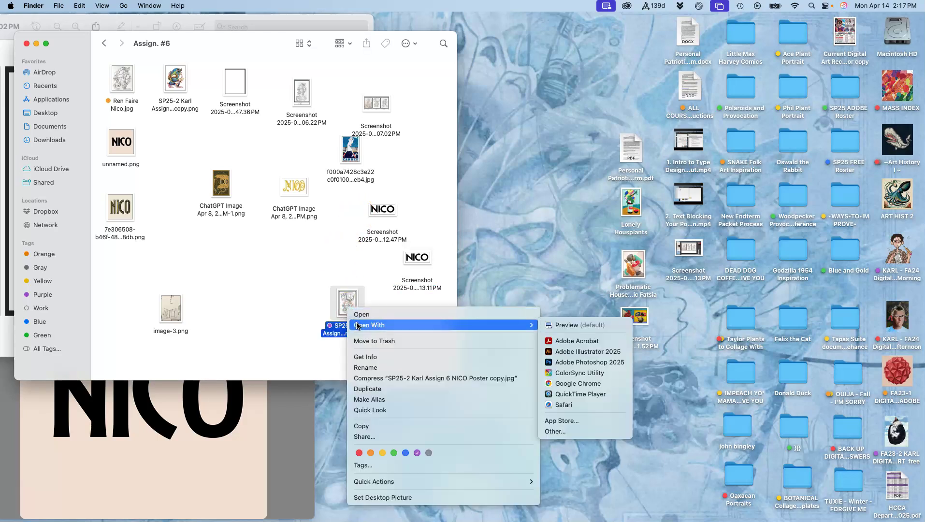
{"action": "left_click", "coordinate": [576, 353]}
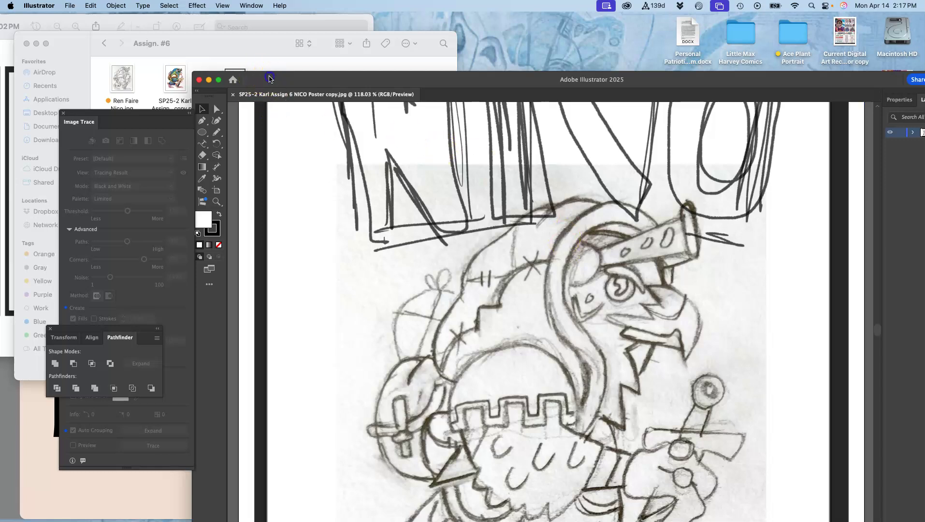
{"action": "left_click_drag", "start_coordinate": [269, 79], "coordinate": [144, 20]}
{"action": "double_click", "coordinate": [143, 20]}
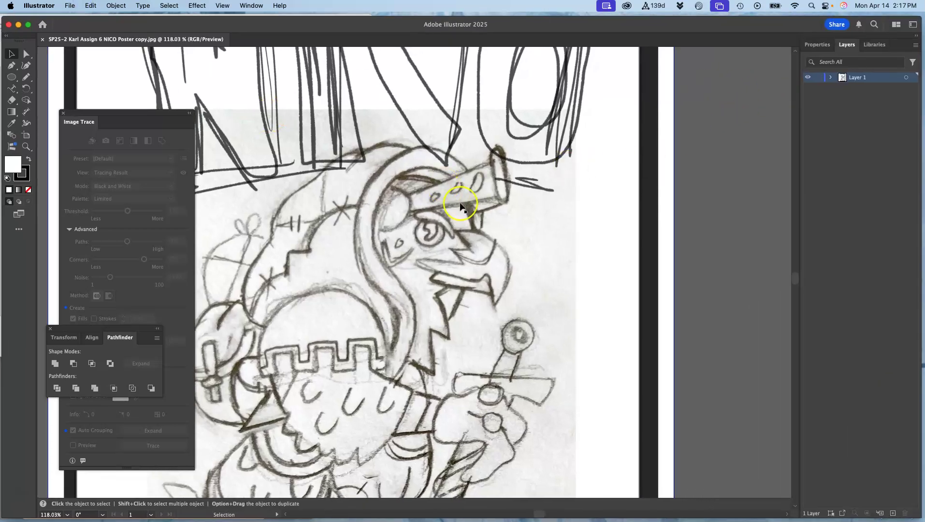
- Examine the poster sketch's line quality at high magnification, from the bird figure up through the NICO lettering
{"action": "key", "text": "super+minus"}
{"action": "key", "text": "super+minus"}
{"action": "key", "text": "super+minus"}
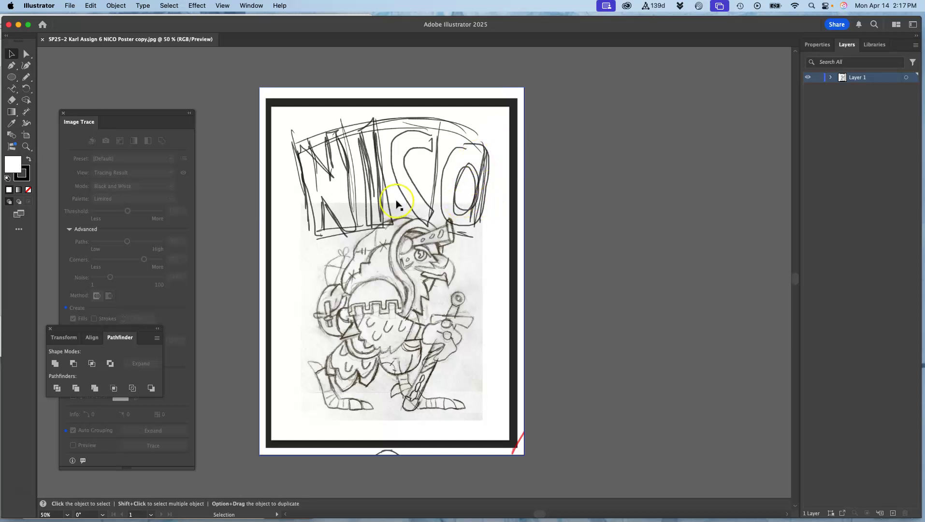
{"action": "key", "text": "super+plus"}
{"action": "key", "text": "super+plus"}
{"action": "key", "text": "super+plus"}
{"action": "key", "text": "super+plus"}
{"action": "key", "text": "super+plus"}
{"action": "key", "text": "super+plus"}
{"action": "key", "text": "super+plus"}
{"action": "key", "text": "super+plus"}
{"action": "key", "text": "super+plus"}
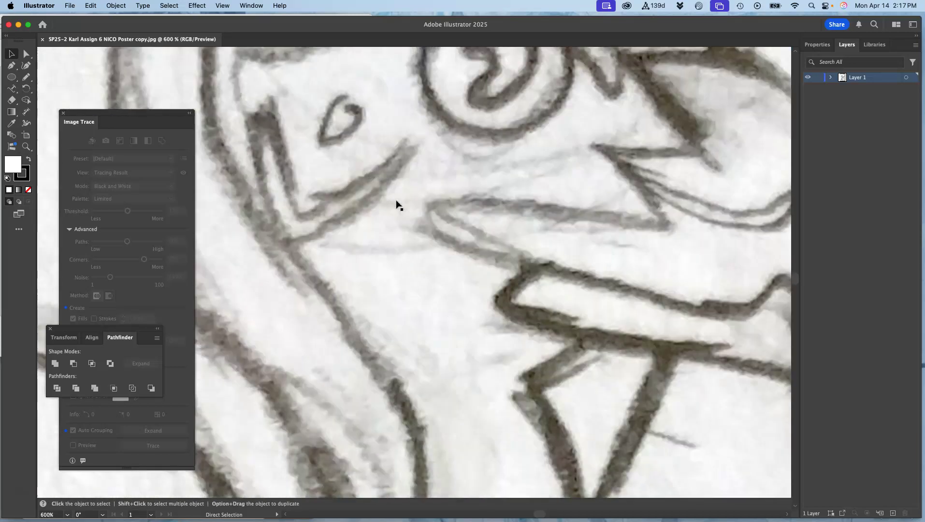
{"action": "scroll", "coordinate": [398, 205], "scroll_direction": "up", "scroll_amount": 15}
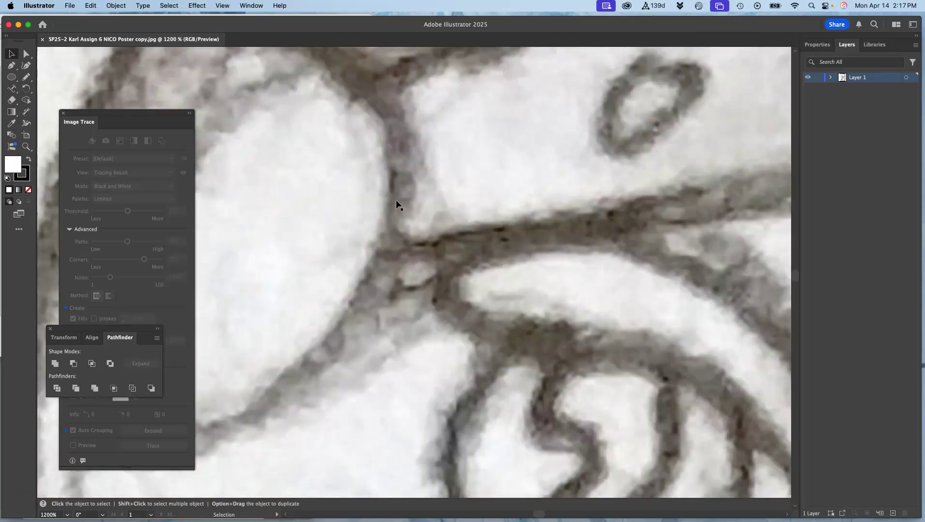
{"action": "scroll", "coordinate": [397, 205], "scroll_direction": "up", "scroll_amount": 15}
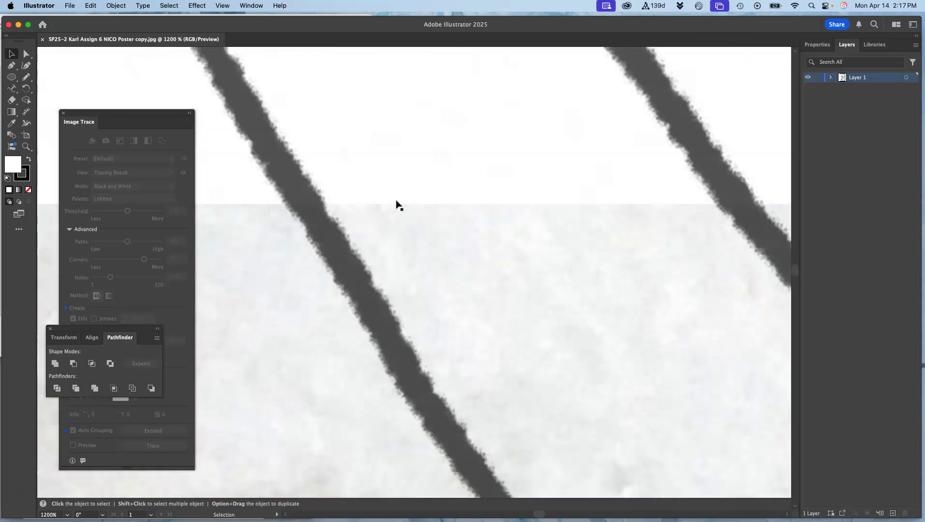
{"action": "scroll", "coordinate": [397, 205], "scroll_direction": "up", "scroll_amount": 15}
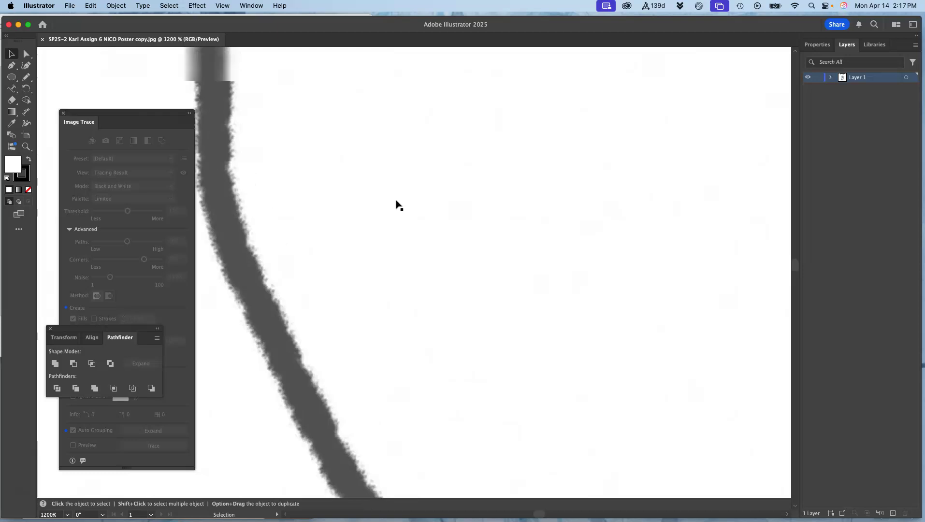
{"action": "scroll", "coordinate": [397, 205], "scroll_direction": "up", "scroll_amount": 10}
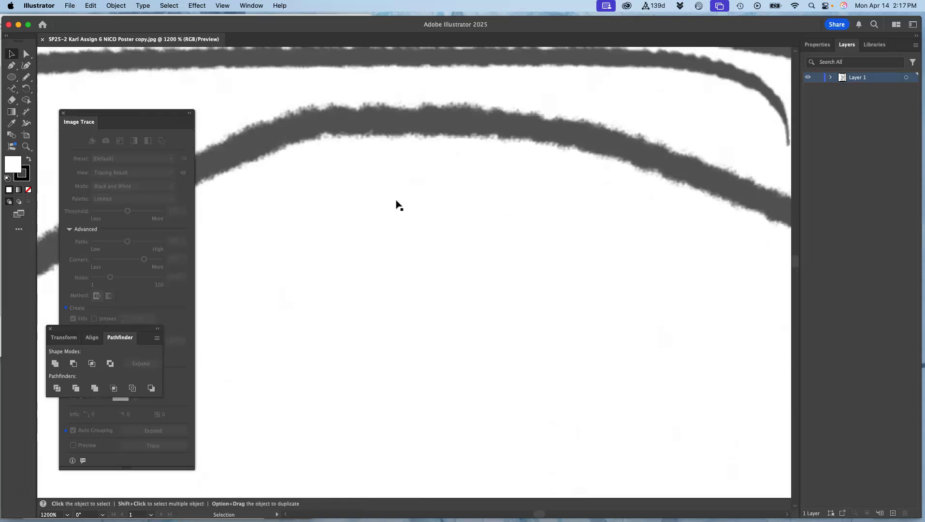
{"action": "scroll", "coordinate": [398, 205], "scroll_direction": "up", "scroll_amount": 10}
{"action": "key", "text": "super+minus"}
{"action": "key", "text": "super+minus"}
{"action": "key", "text": "super+minus"}
{"action": "key", "text": "super+minus"}
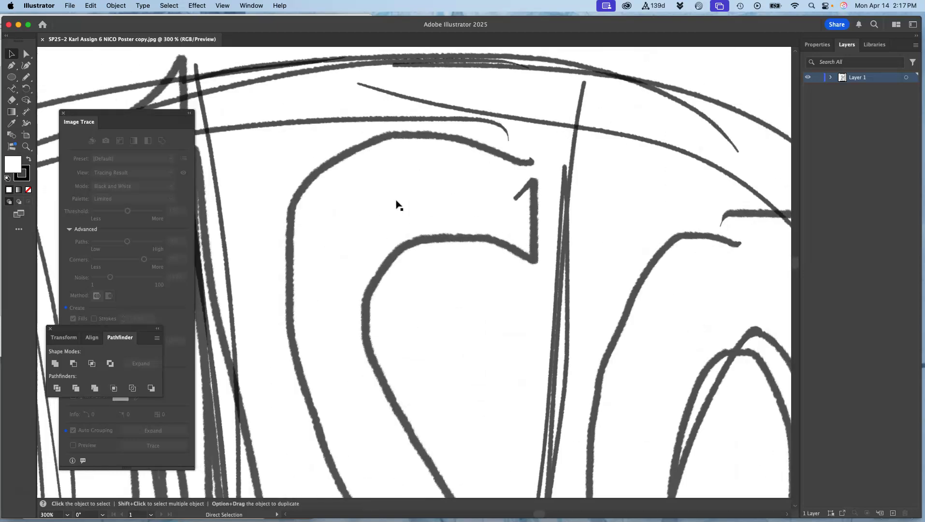
{"action": "key", "text": "super+minus"}
{"action": "key", "text": "super+minus"}
{"action": "key", "text": "super+minus"}
{"action": "key", "text": "super+minus"}
{"action": "key", "text": "super+minus"}
{"action": "key", "text": "super+minus"}
{"action": "scroll", "coordinate": [398, 205], "scroll_direction": "down", "scroll_amount": 2}
{"action": "left_click", "coordinate": [638, 216]}
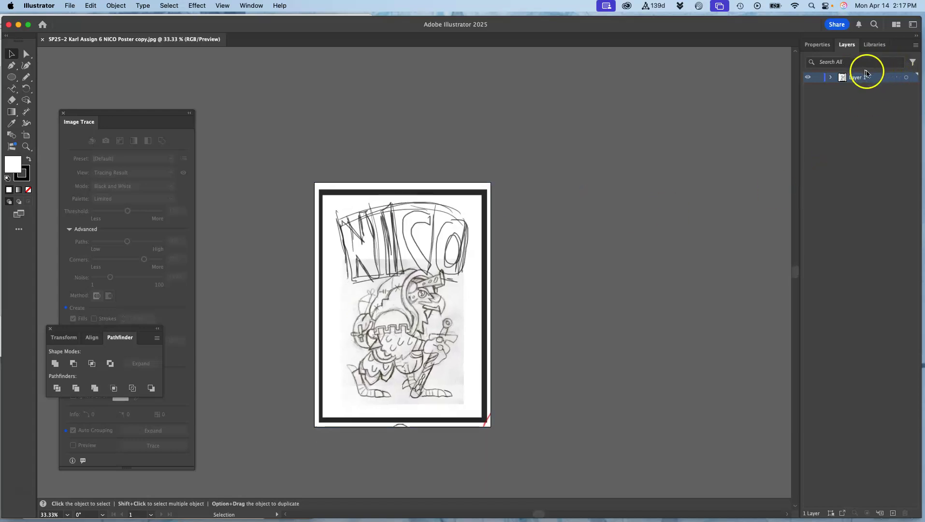
- Set Layer 1 to dim its images to 30%, and check the faded sketch around the NICO lettering
{"action": "double_click", "coordinate": [881, 79]}
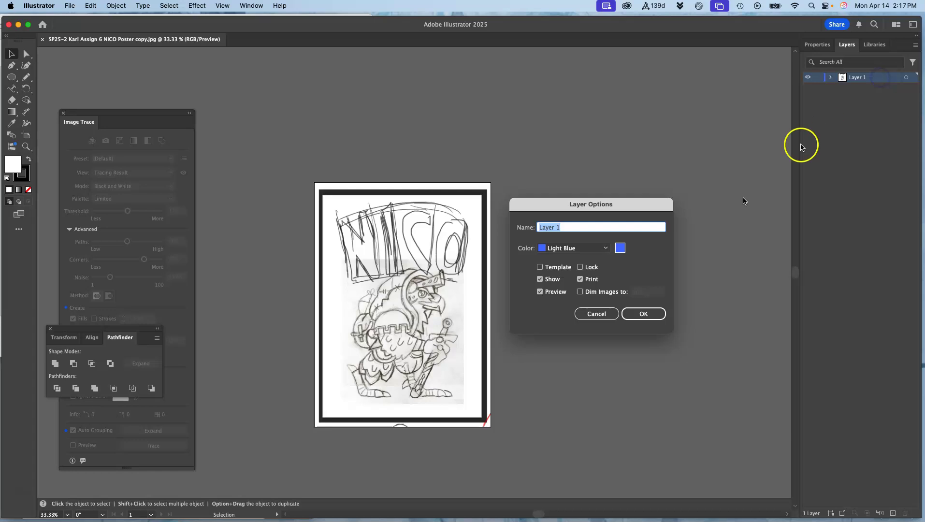
{"action": "left_click", "coordinate": [580, 292]}
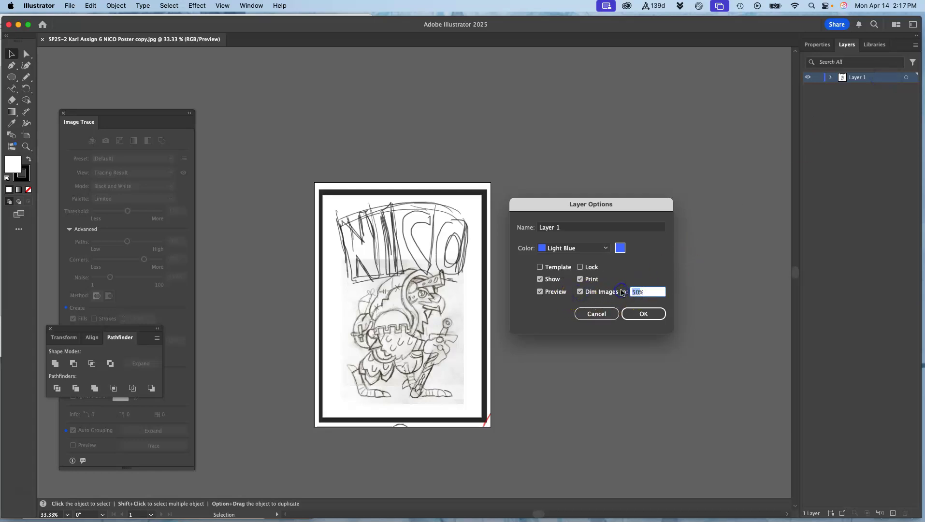
{"action": "type", "text": "30"}
{"action": "left_click", "coordinate": [629, 314]}
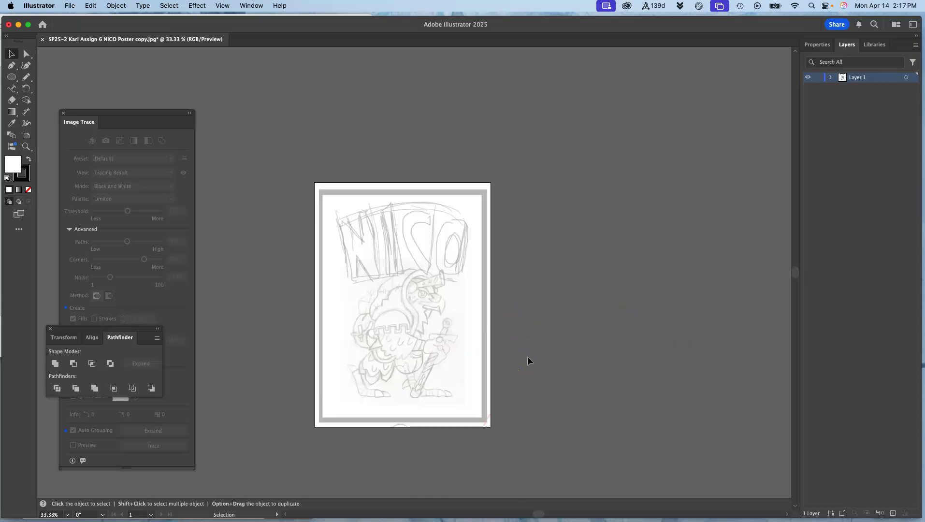
{"action": "key", "text": "super+equal"}
{"action": "key", "text": "super+equal"}
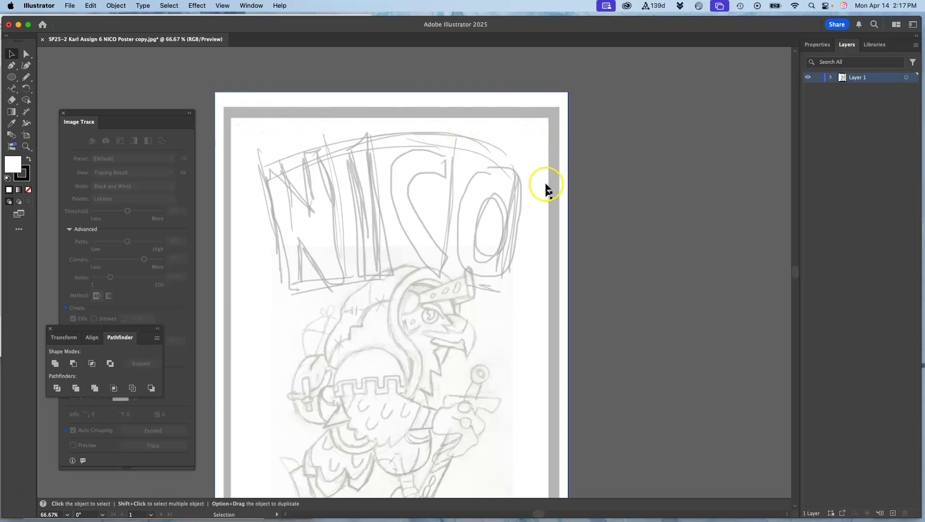
{"action": "scroll", "coordinate": [303, 274], "scroll_direction": "down", "scroll_amount": 2}
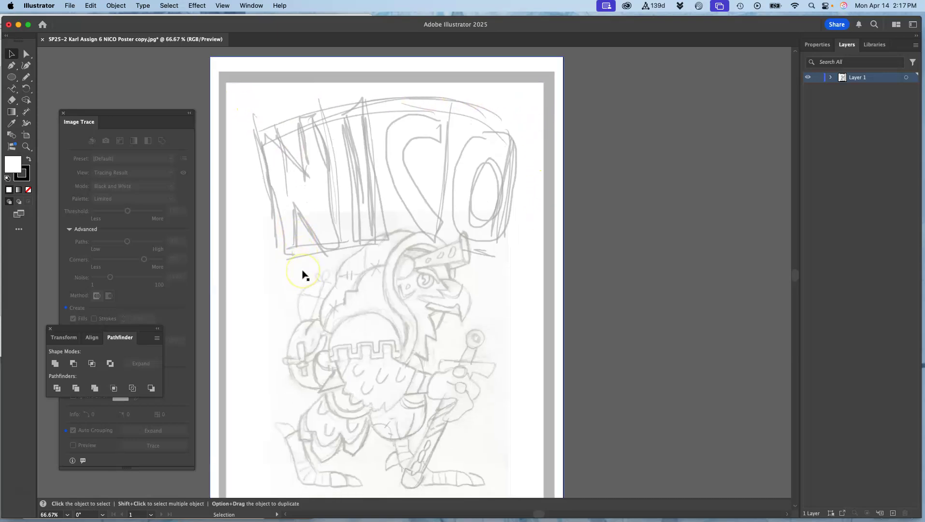
- Activate the Type tool and set its colours to a black fill with no stroke
{"action": "scroll", "coordinate": [302, 271], "scroll_direction": "right", "scroll_amount": 1}
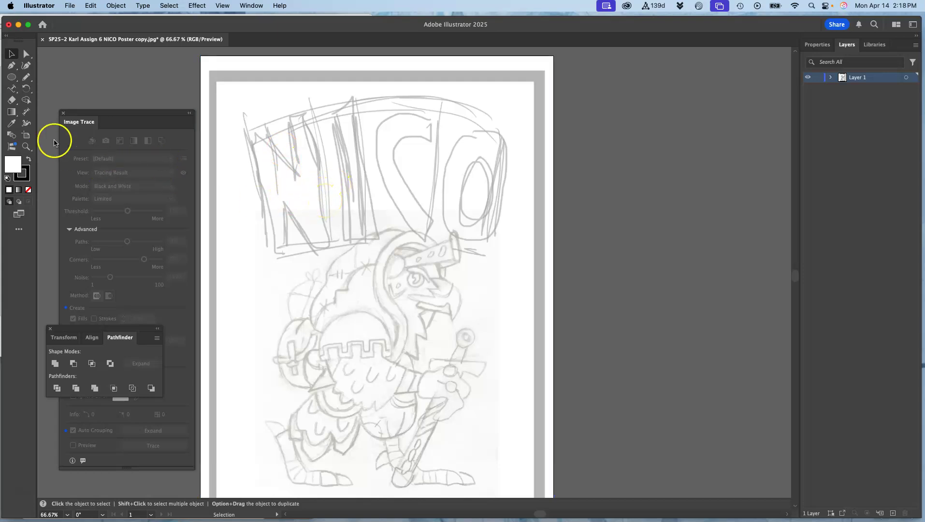
{"action": "left_click", "coordinate": [12, 90]}
{"action": "left_click_drag", "start_coordinate": [13, 90], "coordinate": [41, 88]}
{"action": "left_click", "coordinate": [29, 159]}
{"action": "left_click", "coordinate": [28, 182]}
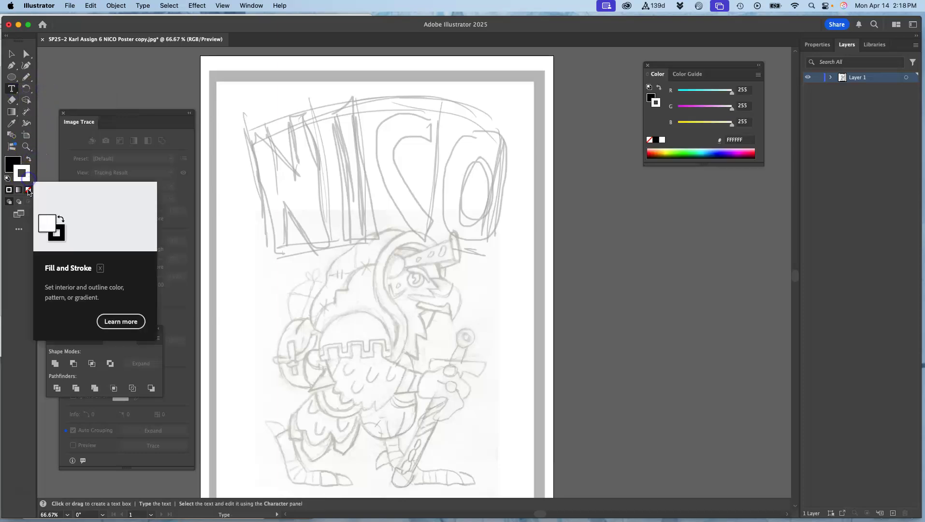
{"action": "left_click", "coordinate": [28, 190]}
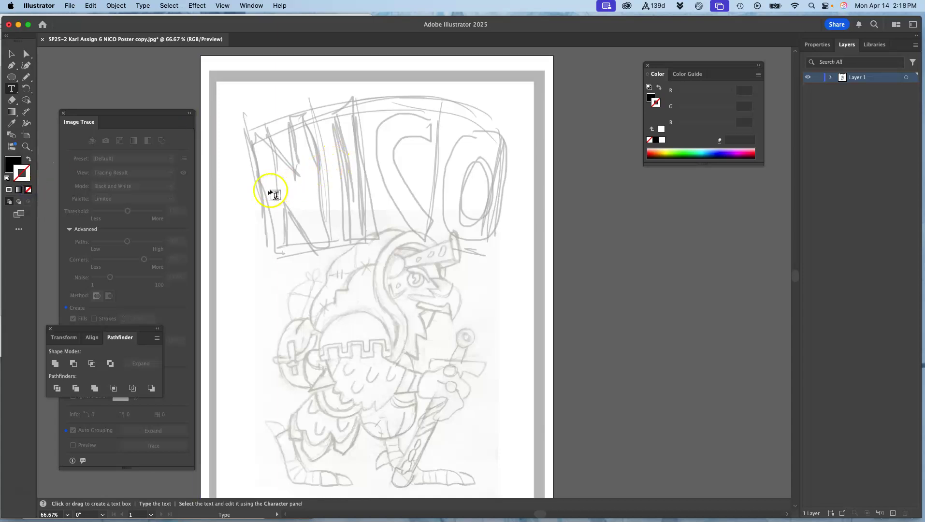
- Create the point text "NICO" at the upper-left stroke of the sketched N and select its characters
{"action": "left_click", "coordinate": [256, 152]}
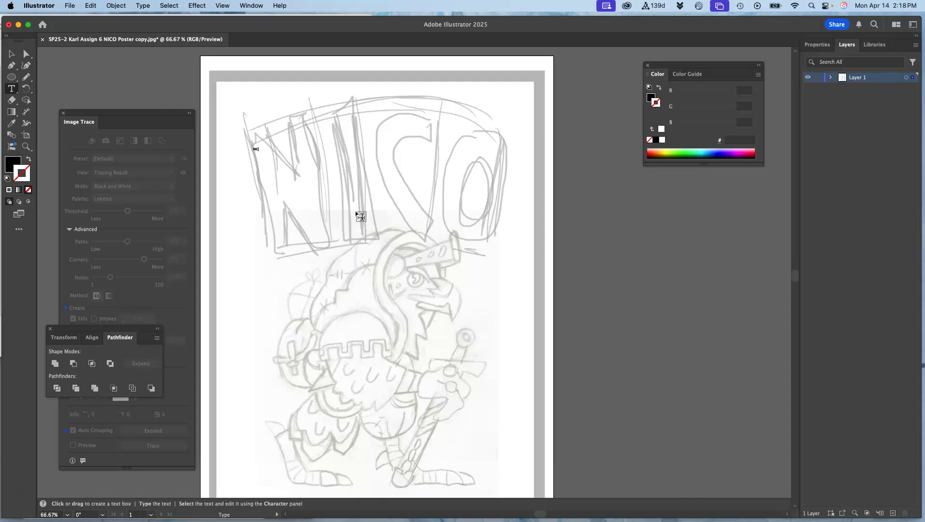
{"action": "key", "text": "super+equal"}
{"action": "key", "text": "super+equal"}
{"action": "key", "text": "super+equal"}
{"action": "key", "text": "super+equal"}
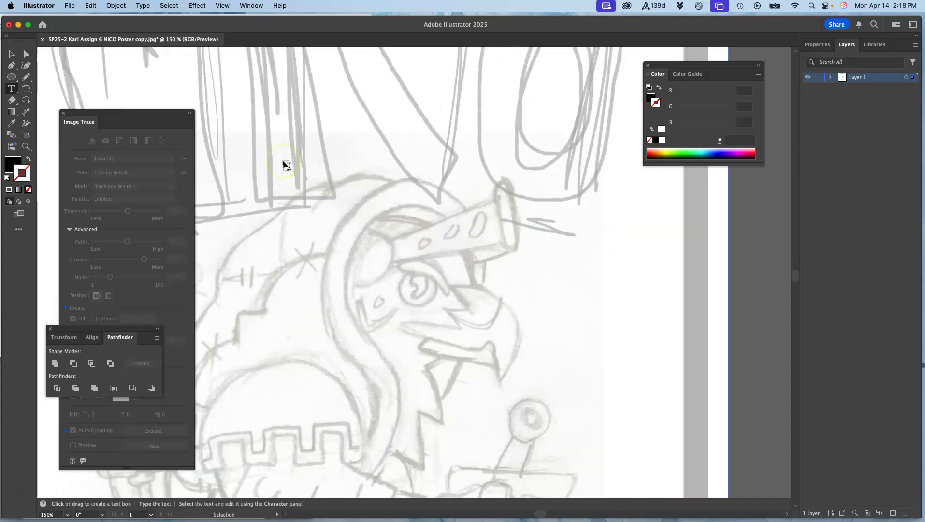
{"action": "scroll", "coordinate": [288, 166], "scroll_direction": "up", "scroll_amount": 10}
{"action": "scroll", "coordinate": [288, 165], "scroll_direction": "left", "scroll_amount": 10}
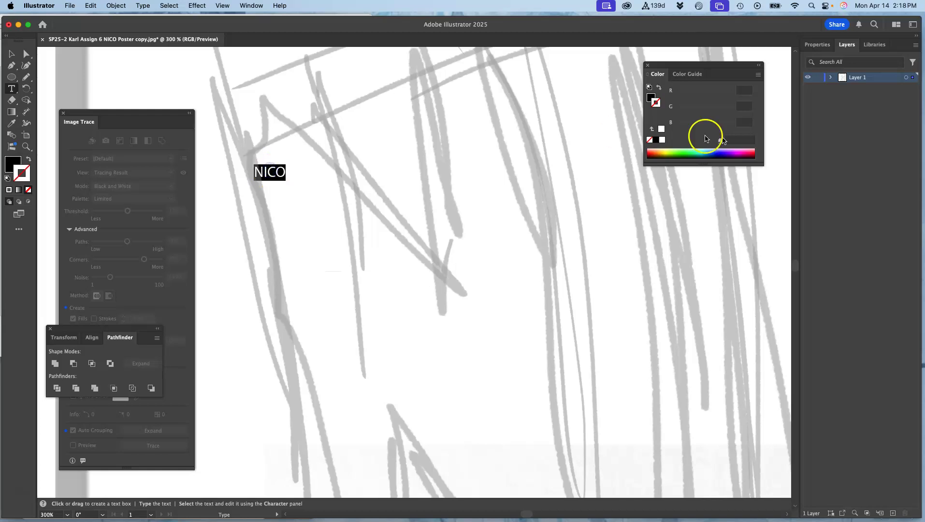
- Set the selected NICO text's font size to 72 pt
{"action": "left_click", "coordinate": [824, 46]}
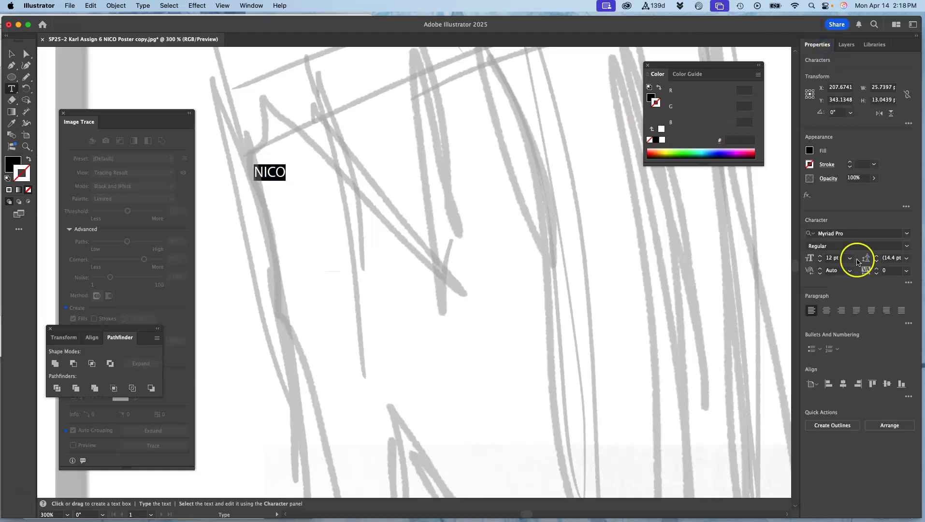
{"action": "left_click", "coordinate": [861, 235]}
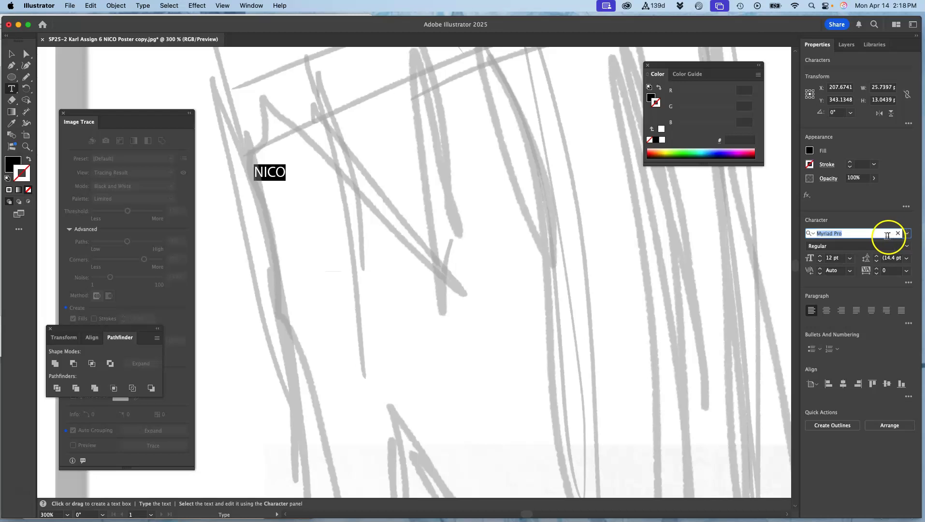
{"action": "left_click", "coordinate": [851, 260]}
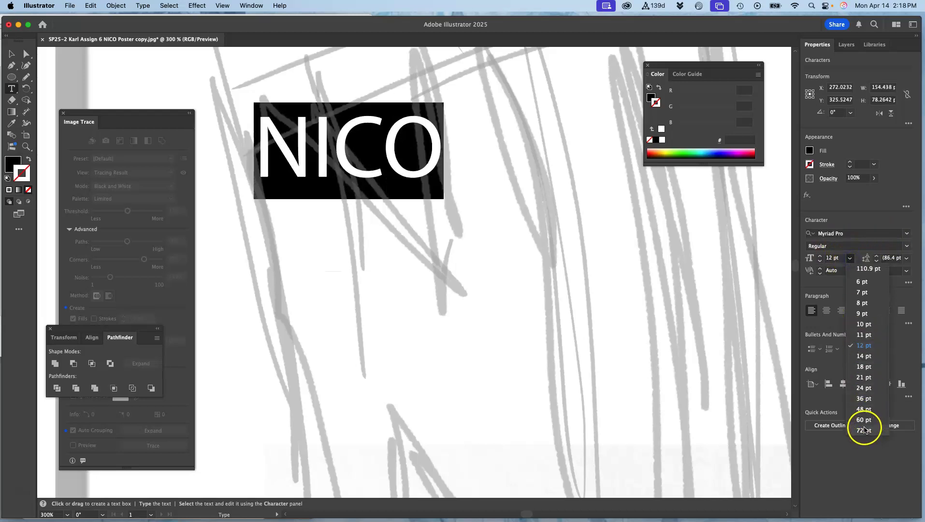
{"action": "left_click", "coordinate": [865, 430]}
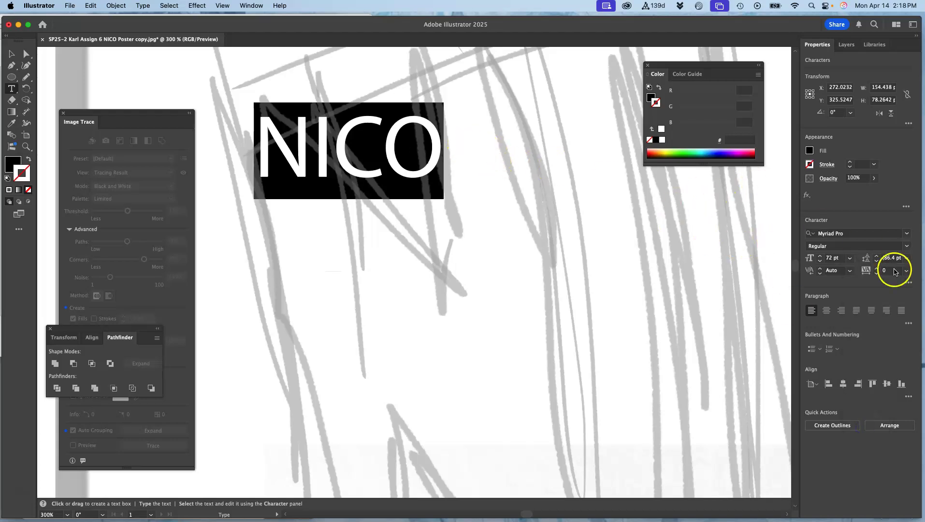
- Preview fonts from the font list on the NICO text and apply HOKIME 3
{"action": "left_click", "coordinate": [907, 234]}
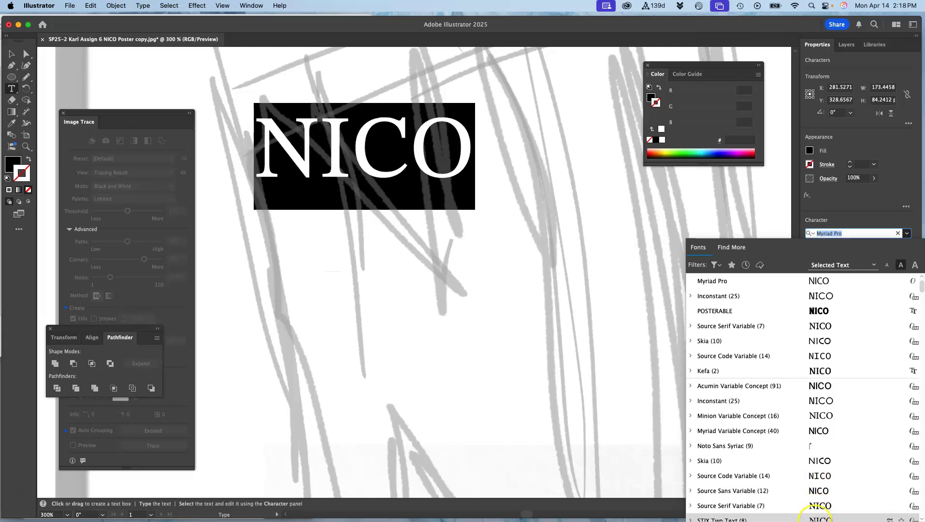
{"action": "left_click", "coordinate": [814, 519]}
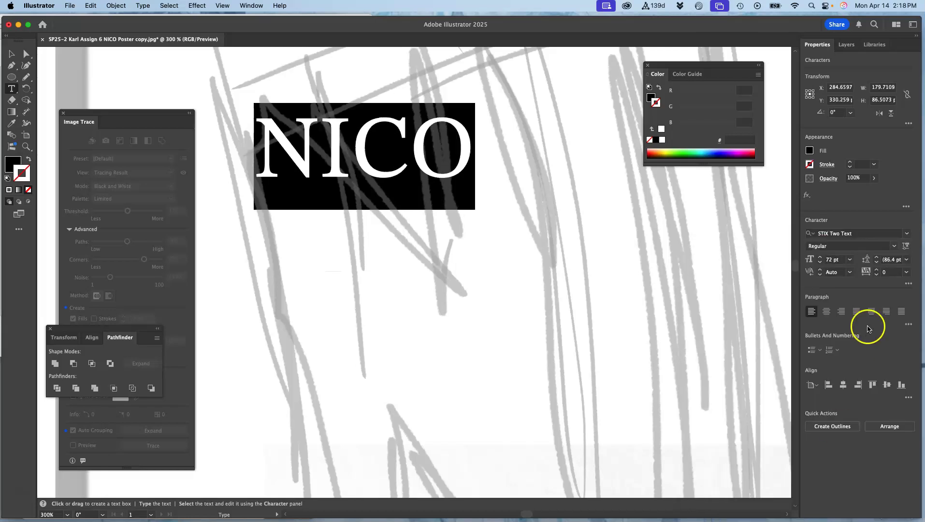
{"action": "left_click", "coordinate": [907, 233]}
{"action": "scroll", "coordinate": [820, 387], "scroll_direction": "down", "scroll_amount": 10}
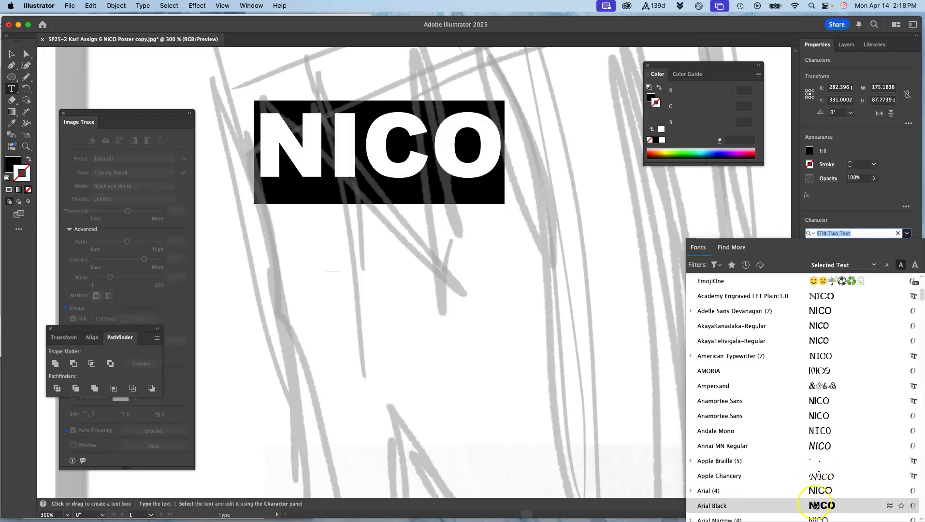
{"action": "scroll", "coordinate": [815, 507], "scroll_direction": "down", "scroll_amount": 3}
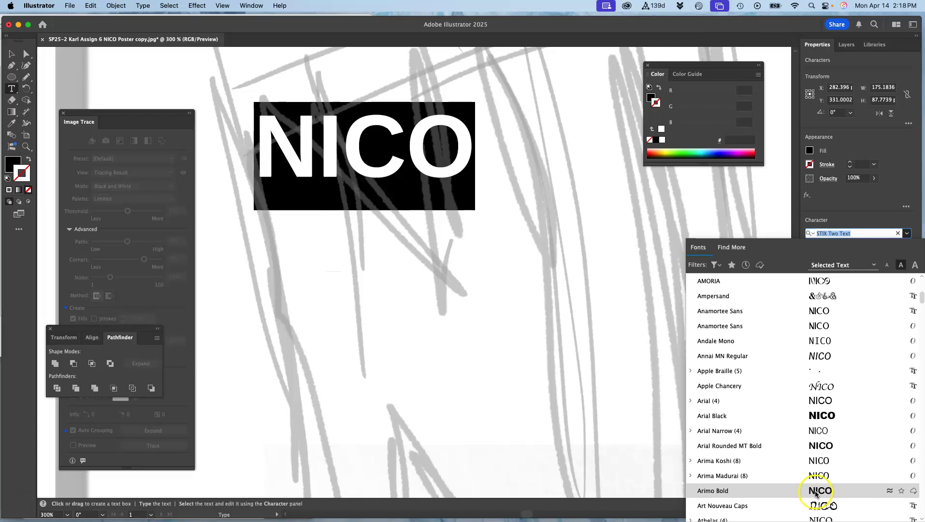
{"action": "scroll", "coordinate": [816, 503], "scroll_direction": "down", "scroll_amount": 10}
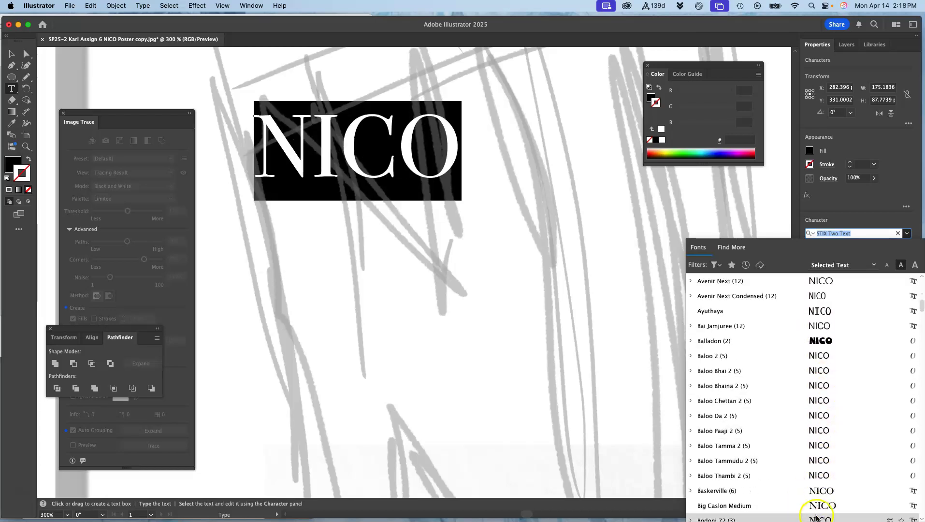
{"action": "scroll", "coordinate": [815, 515], "scroll_direction": "down", "scroll_amount": 8}
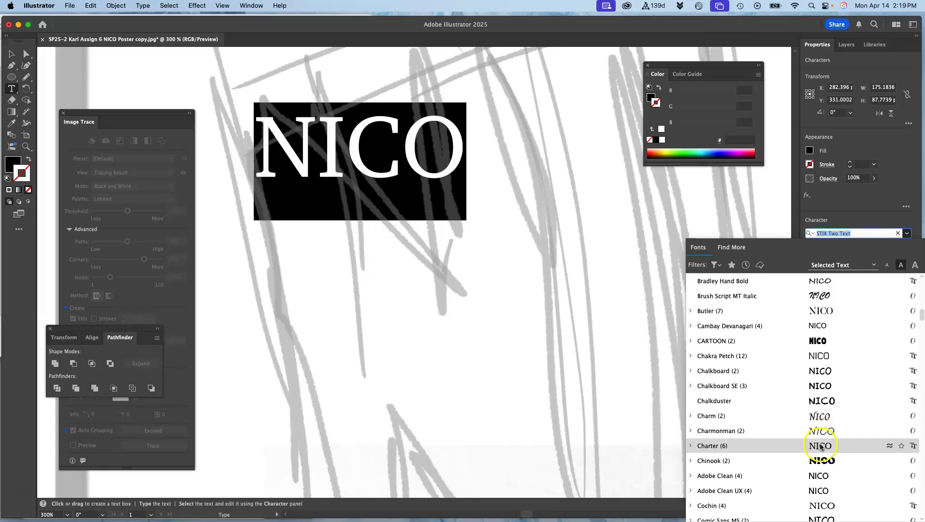
{"action": "scroll", "coordinate": [822, 503], "scroll_direction": "down", "scroll_amount": 5}
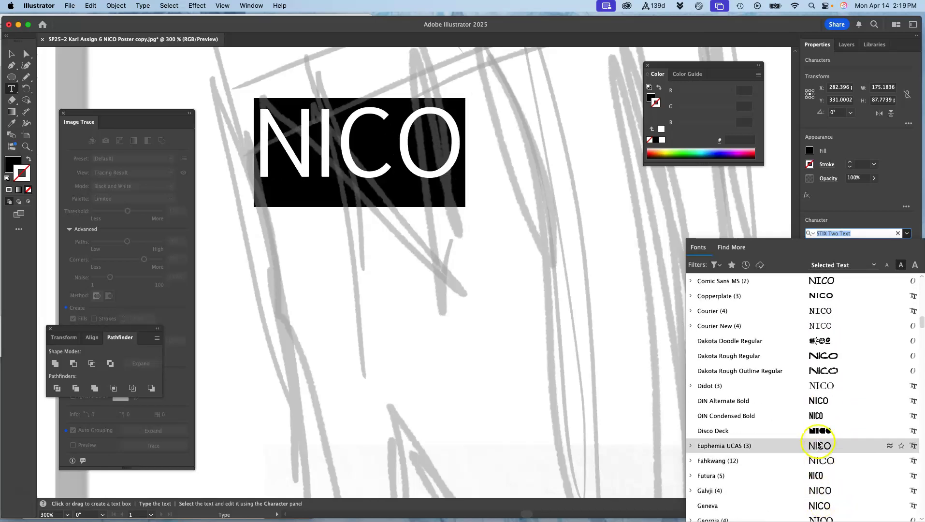
{"action": "scroll", "coordinate": [820, 483], "scroll_direction": "down", "scroll_amount": 6}
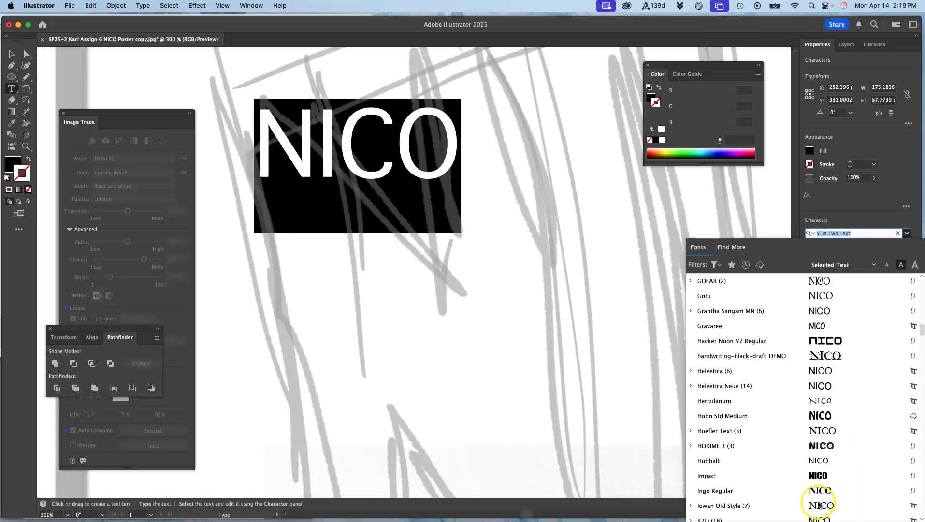
{"action": "left_click", "coordinate": [821, 450]}
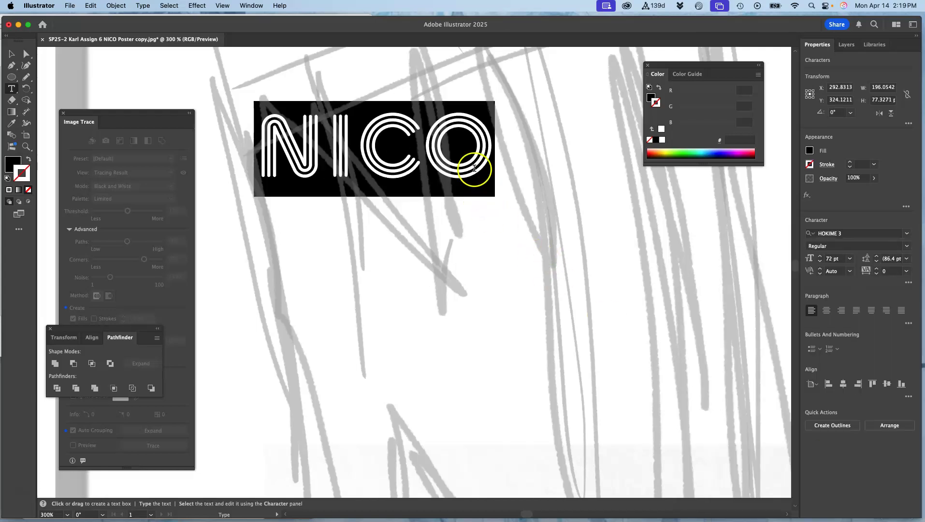
- Tighten the tracking of all the NICO letters to -54
{"action": "left_click", "coordinate": [432, 155]}
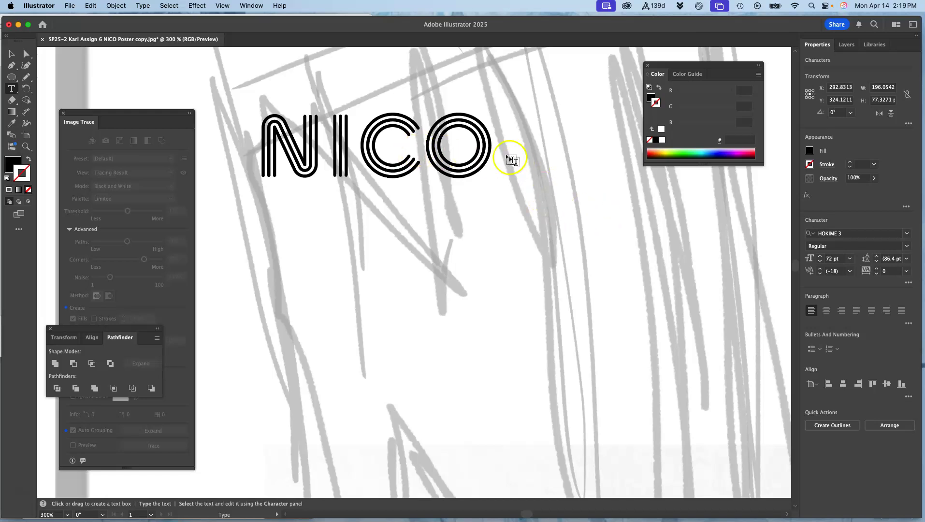
{"action": "left_click_drag", "start_coordinate": [492, 146], "coordinate": [266, 145]}
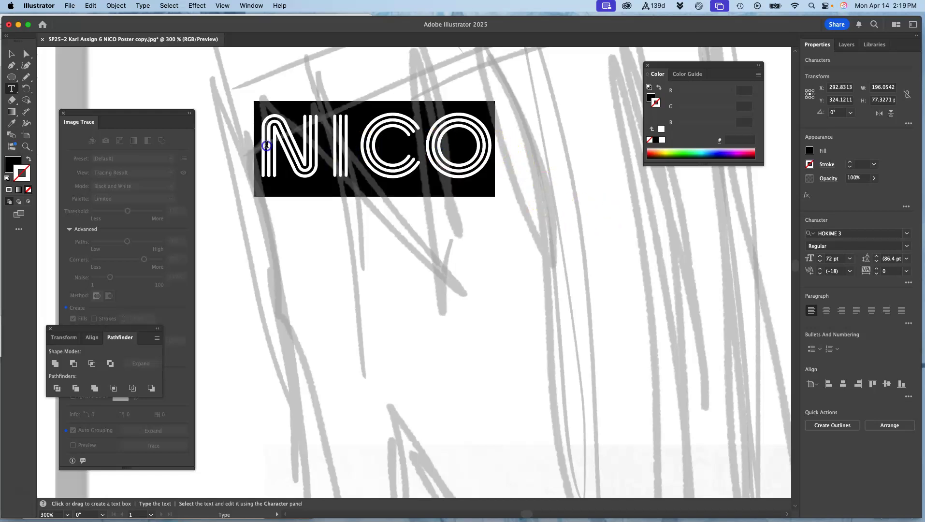
{"action": "left_click", "coordinate": [878, 275]}
{"action": "left_click", "coordinate": [877, 275]}
{"action": "left_click", "coordinate": [877, 275]}
{"action": "left_click", "coordinate": [877, 275]}
{"action": "left_click", "coordinate": [877, 276]}
{"action": "left_click", "coordinate": [877, 275]}
{"action": "left_click", "coordinate": [878, 275]}
{"action": "left_click", "coordinate": [878, 275]}
{"action": "left_click", "coordinate": [878, 275]}
{"action": "left_click", "coordinate": [878, 275]}
{"action": "left_click", "coordinate": [877, 276]}
{"action": "left_click", "coordinate": [877, 276]}
{"action": "left_click", "coordinate": [878, 275]}
{"action": "left_click", "coordinate": [877, 275]}
{"action": "left_click", "coordinate": [878, 275]}
{"action": "left_click", "coordinate": [878, 275]}
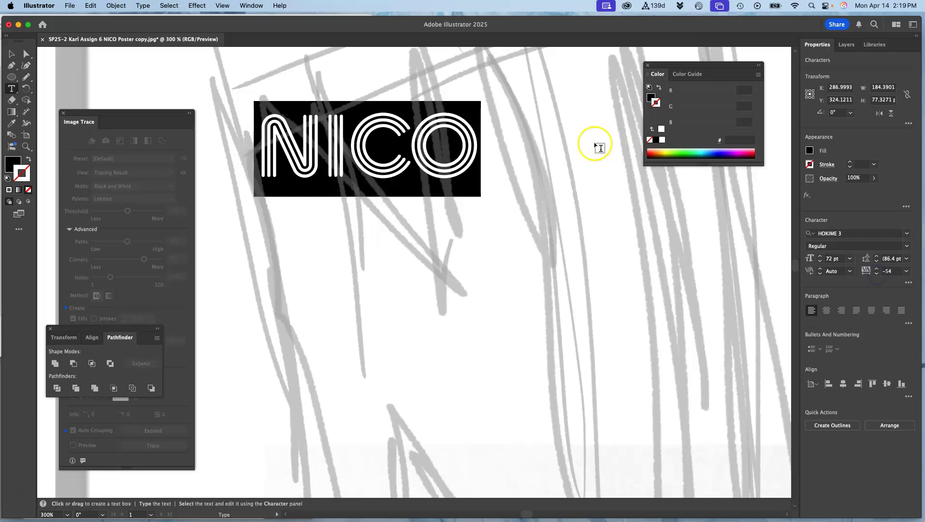
- Enlarge only the letter N of the NICO text to 85 pt
{"action": "left_click", "coordinate": [309, 153]}
{"action": "left_click_drag", "start_coordinate": [319, 155], "coordinate": [272, 154]}
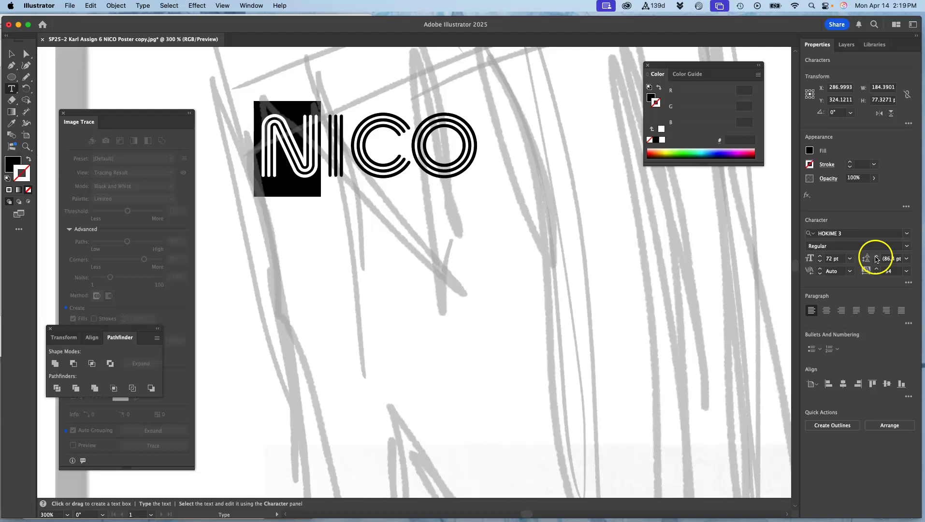
{"action": "left_click", "coordinate": [822, 257]}
{"action": "left_click", "coordinate": [822, 258]}
{"action": "left_click", "coordinate": [821, 257]}
{"action": "left_click", "coordinate": [822, 258]}
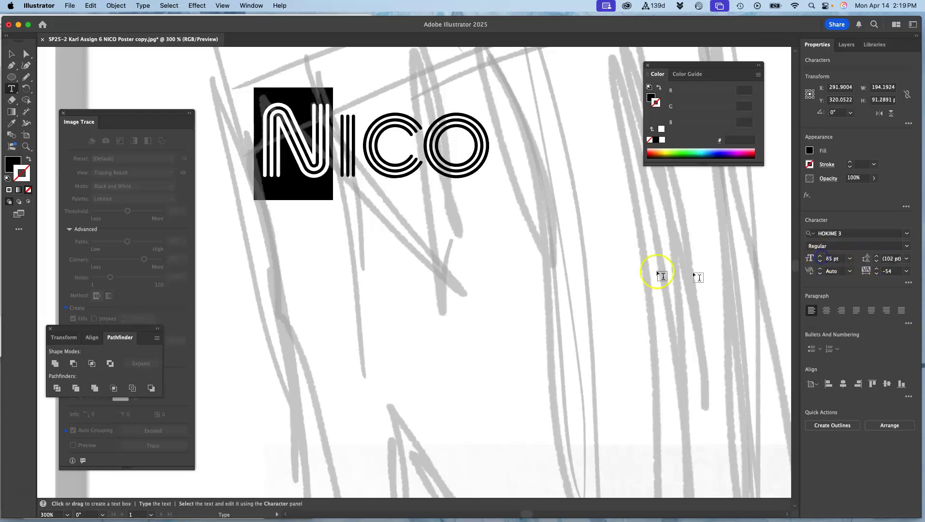
- Try to reduce the kerning of the enlarged letter N on its own
{"action": "left_click", "coordinate": [460, 181]}
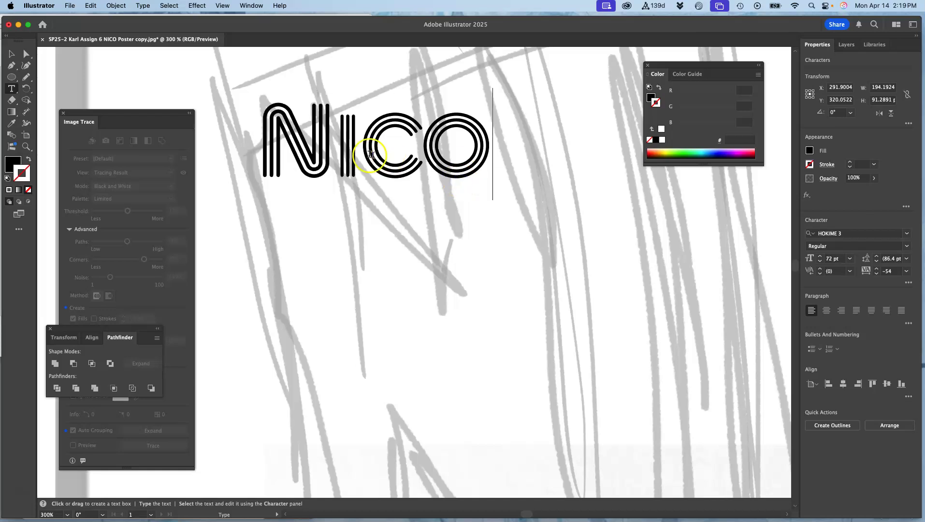
{"action": "left_click_drag", "start_coordinate": [334, 146], "coordinate": [280, 146]}
{"action": "left_click", "coordinate": [821, 261]}
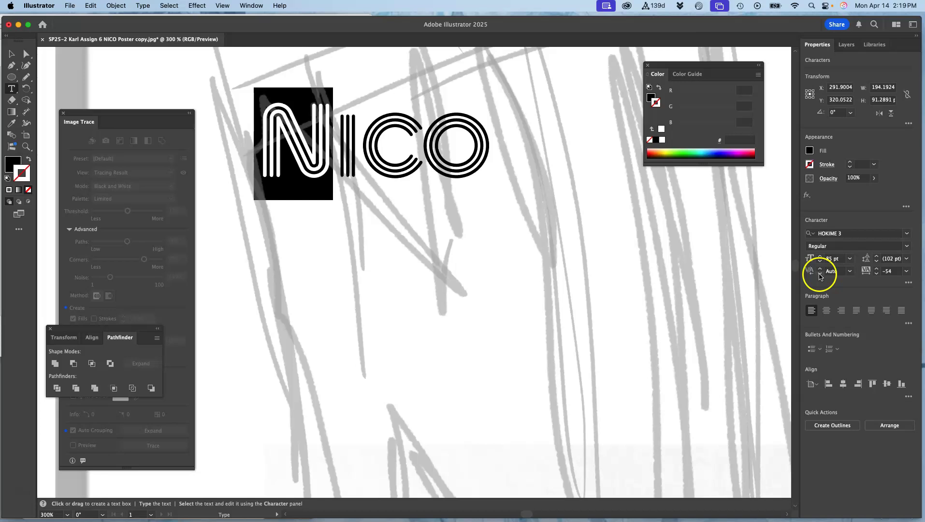
{"action": "left_click", "coordinate": [821, 275]}
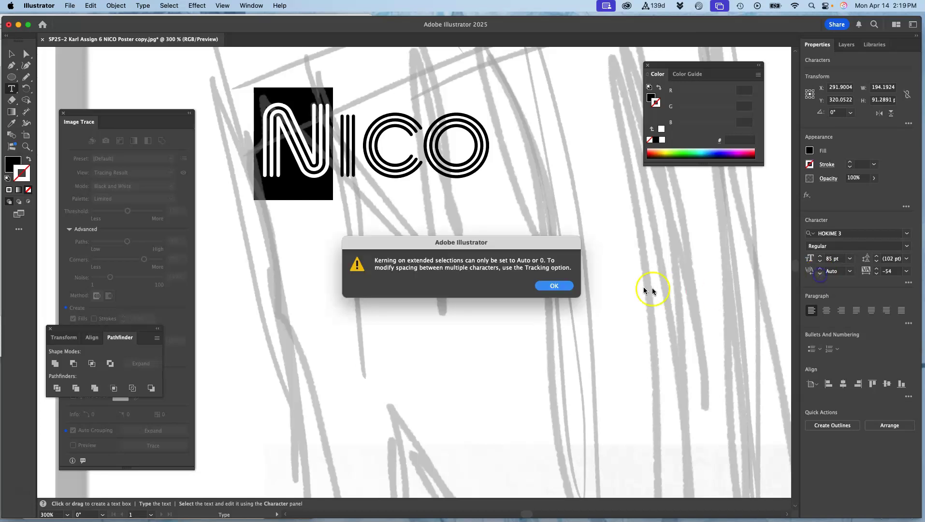
{"action": "left_click", "coordinate": [572, 286]}
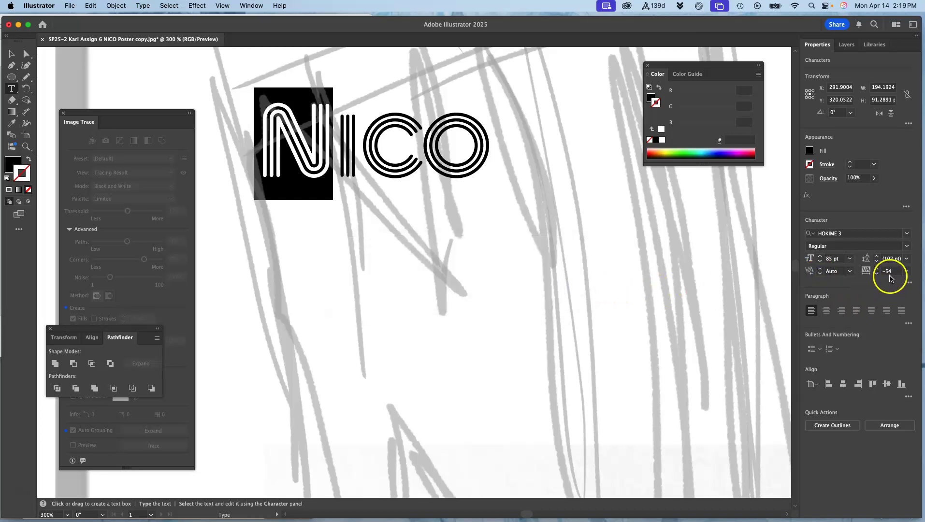
- Set the letter N's font style to Bold and deselect the text
{"action": "left_click", "coordinate": [907, 246]}
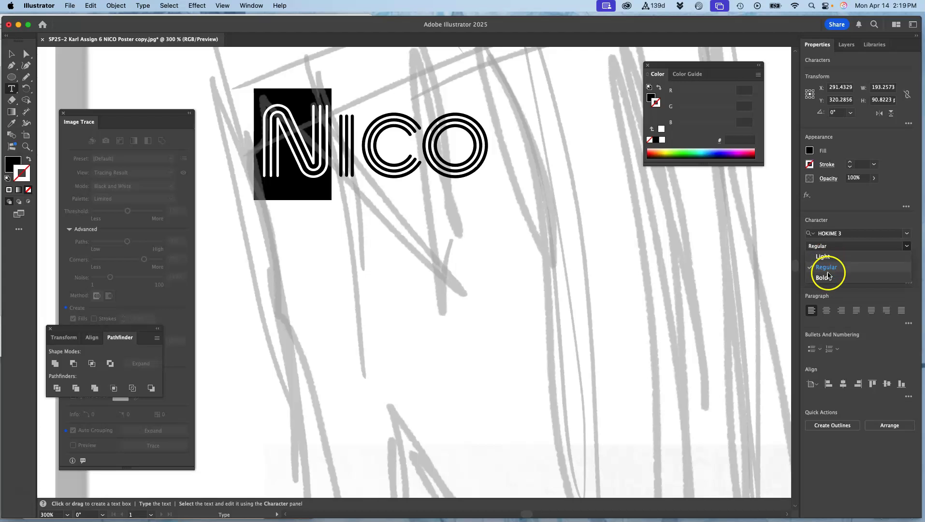
{"action": "left_click", "coordinate": [828, 278]}
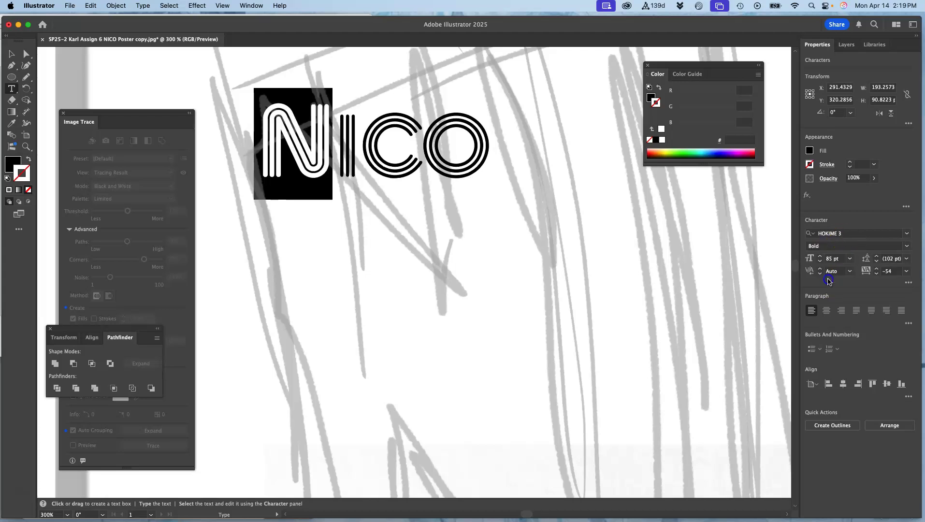
{"action": "left_click", "coordinate": [564, 270]}
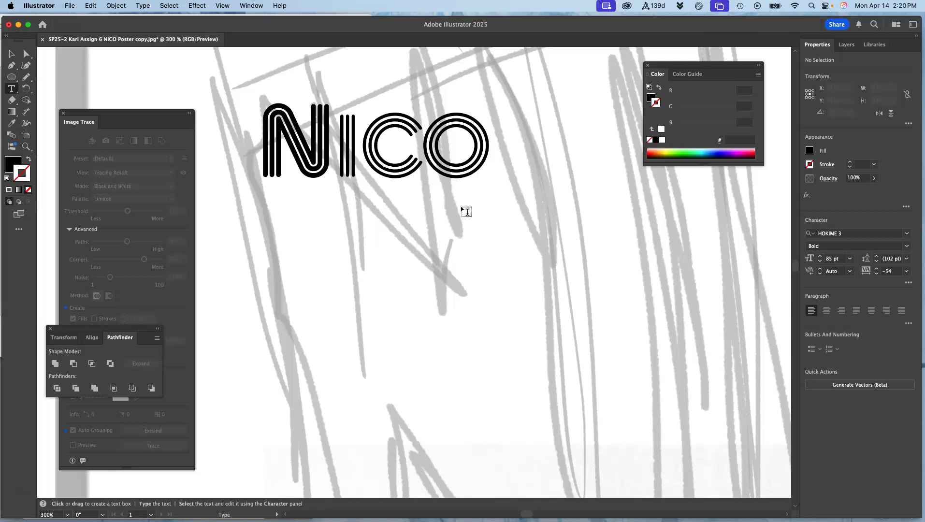
- Switch the document to Outline view and select the NICO text object
{"action": "right_click", "coordinate": [344, 178]}
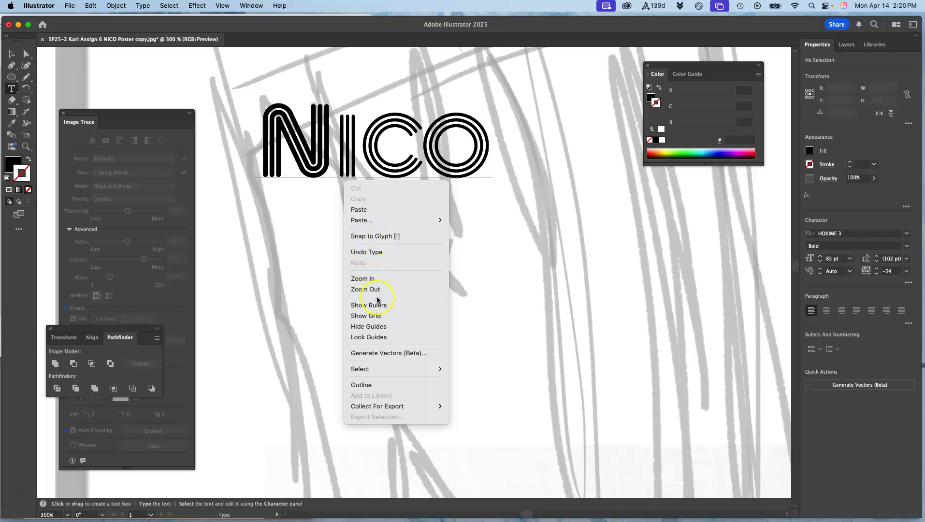
{"action": "left_click", "coordinate": [377, 386]}
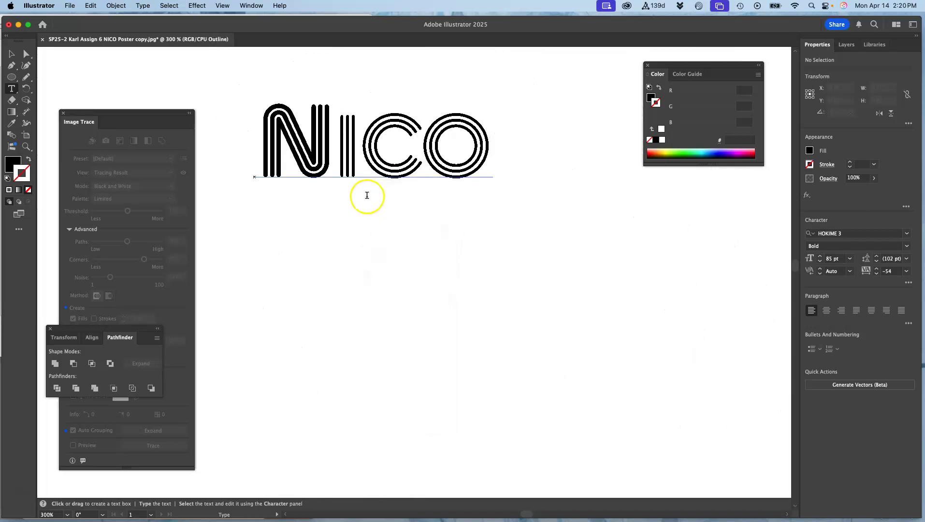
{"action": "left_click", "coordinate": [366, 196]}
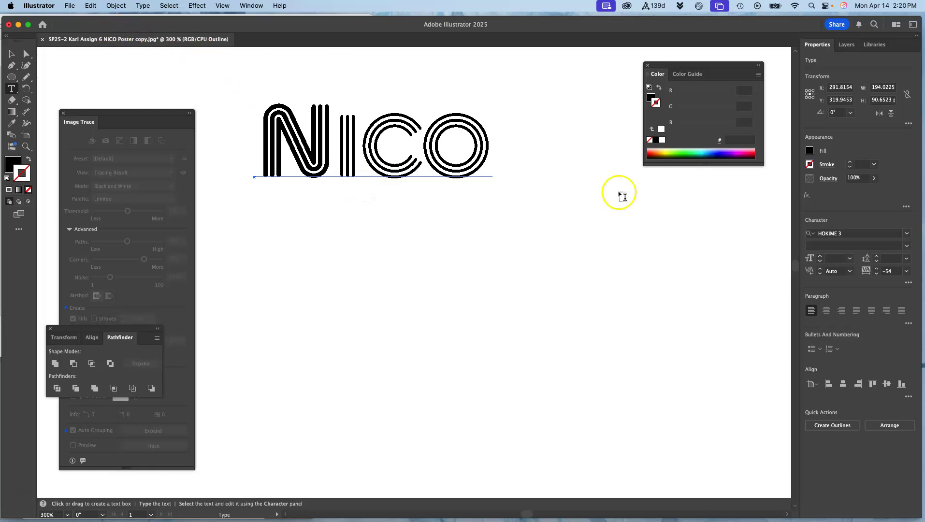
- Convert the NICO text to outlines and undo the conversion
{"action": "left_click", "coordinate": [830, 430]}
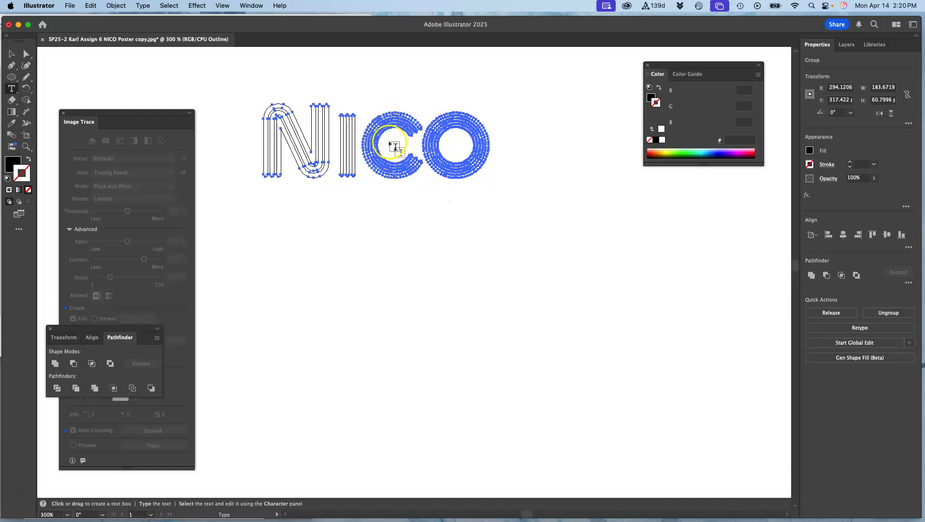
{"action": "left_click", "coordinate": [408, 233]}
{"action": "key", "text": "super+z"}
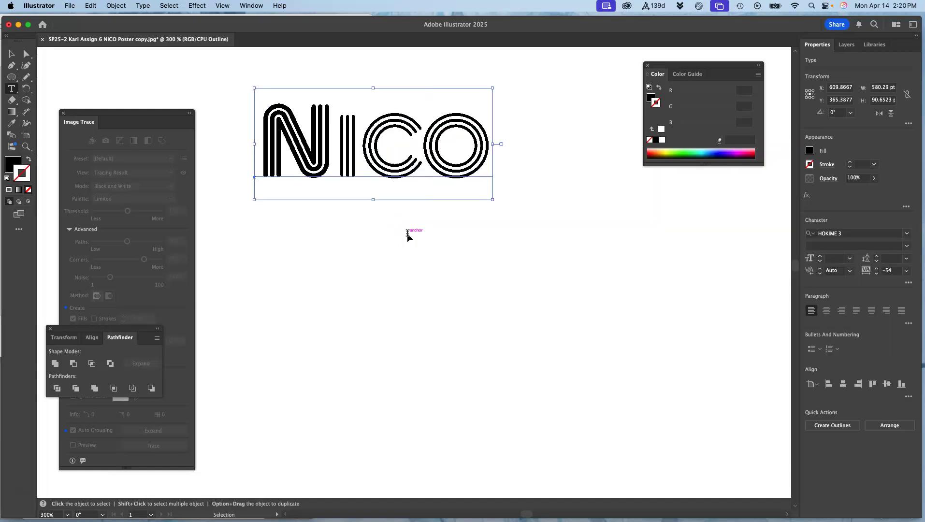